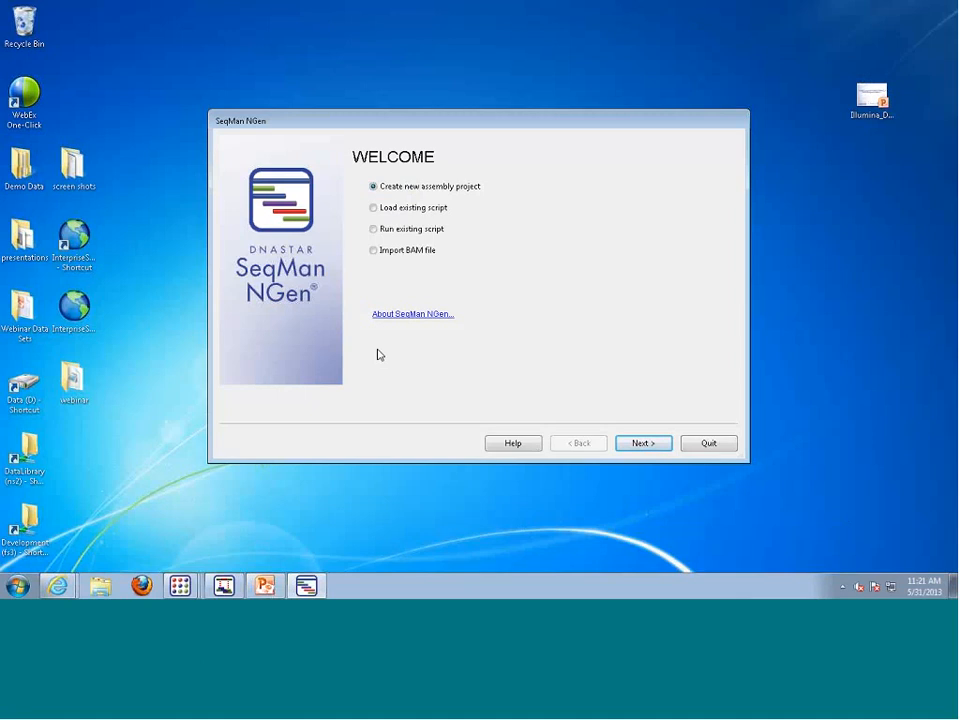
Start a new assembly project using the Targeted resequencing / Exome assembly type and the Templated assembly - normal workflows option
{"action": "left_click", "coordinate": [655, 448]}
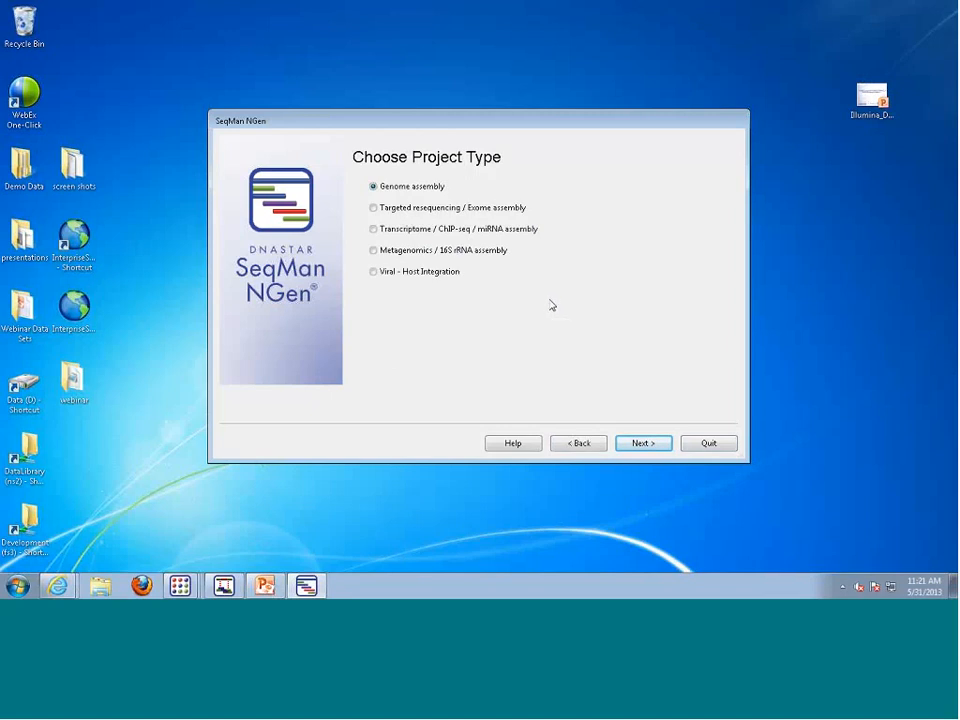
{"action": "left_click", "coordinate": [374, 209]}
{"action": "left_click", "coordinate": [373, 186]}
{"action": "left_click", "coordinate": [643, 443]}
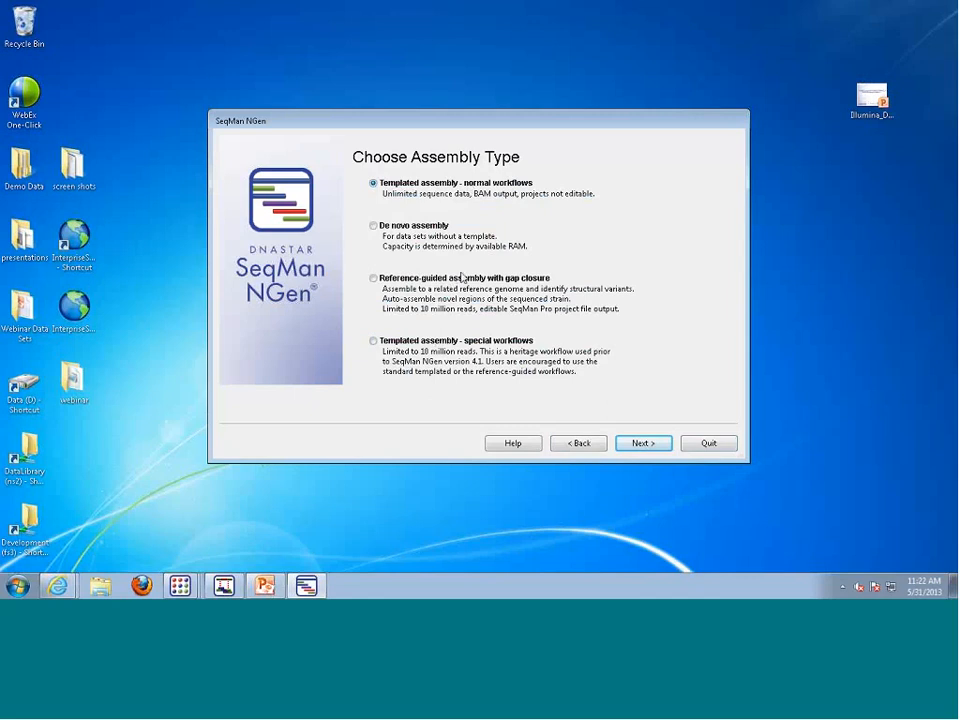
{"action": "left_click", "coordinate": [578, 443]}
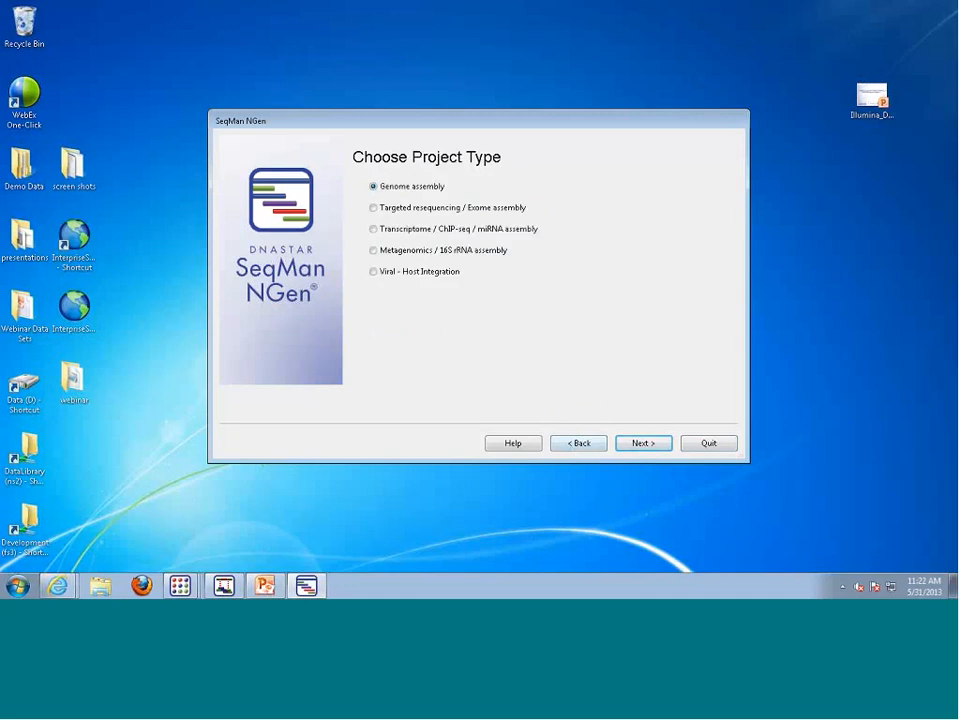
{"action": "left_click", "coordinate": [636, 442]}
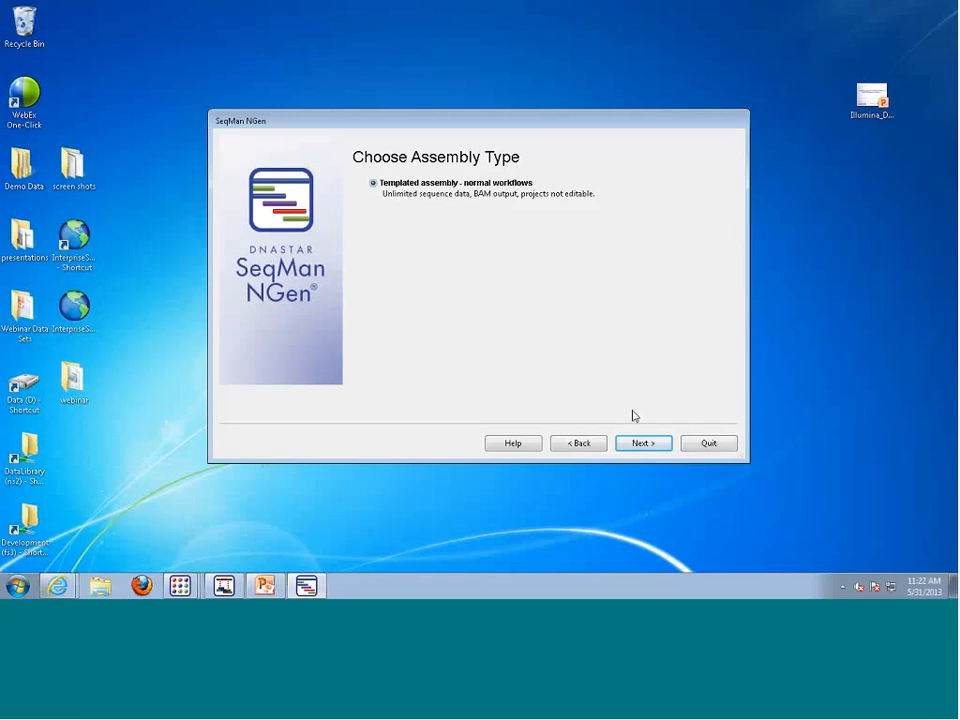
{"action": "left_click", "coordinate": [630, 442]}
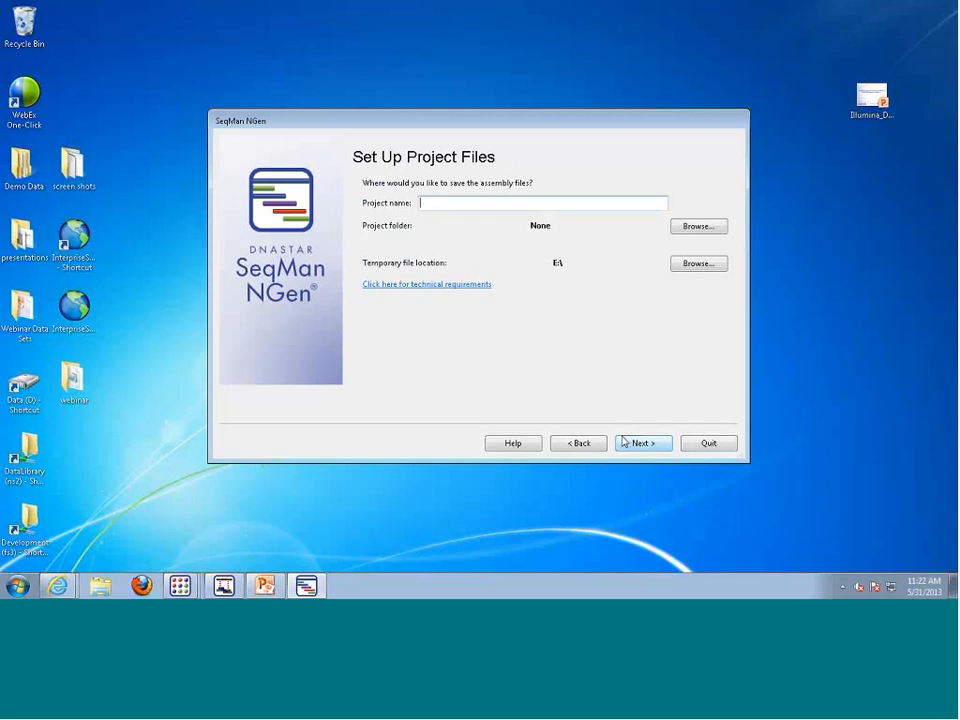
Name the project Exome demo and set its project folder to Demo Data on the desktop
{"action": "type", "text": "Exome demo"}
{"action": "left_click", "coordinate": [698, 226]}
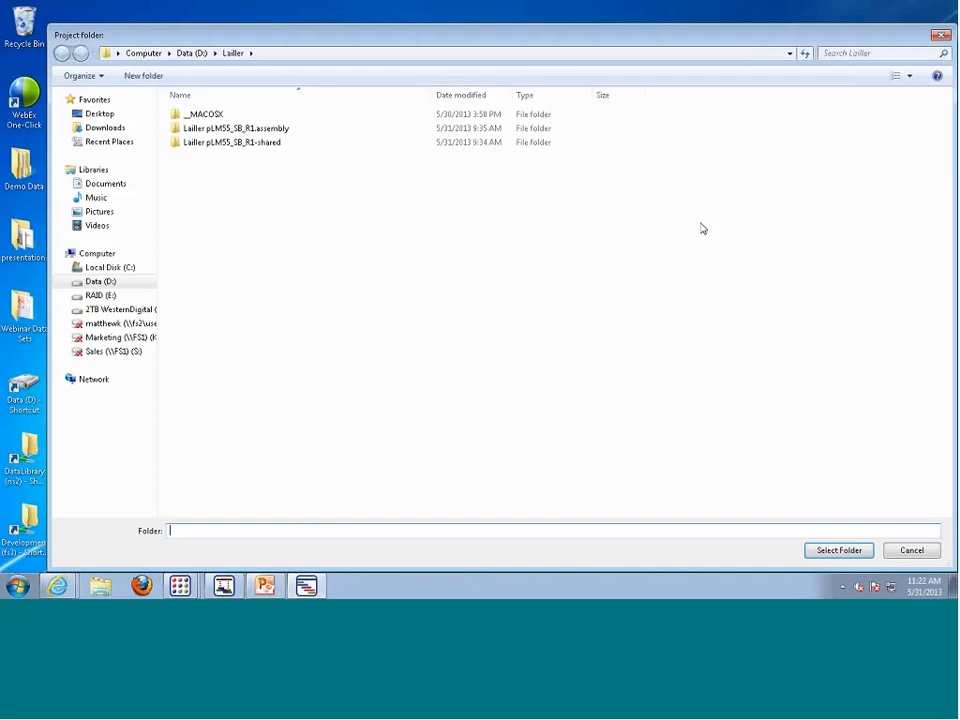
{"action": "left_click", "coordinate": [104, 114]}
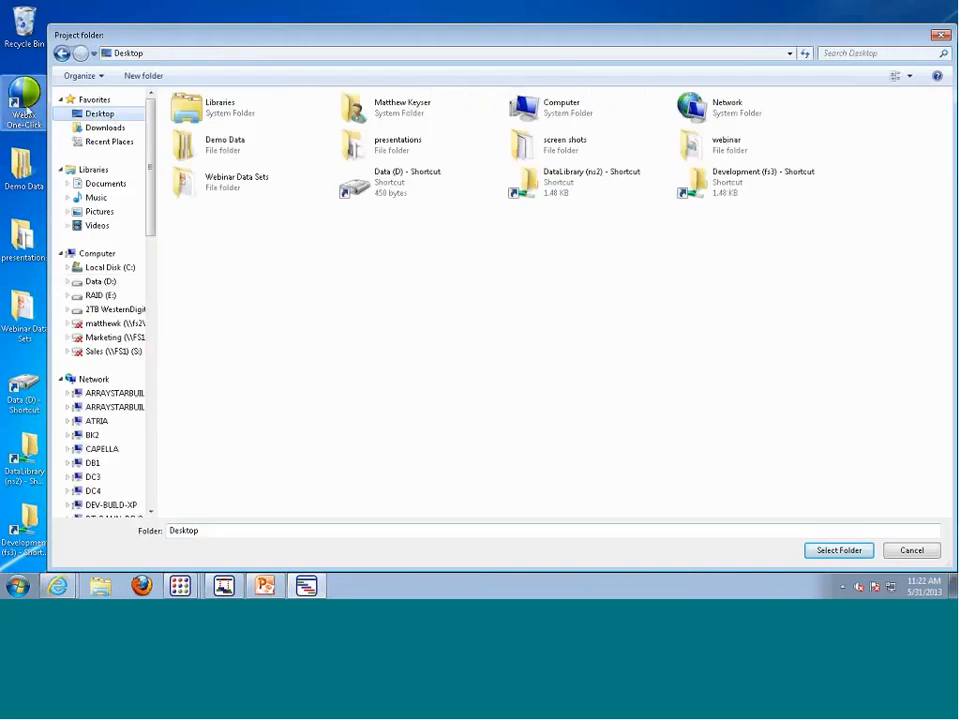
{"action": "left_click", "coordinate": [219, 152]}
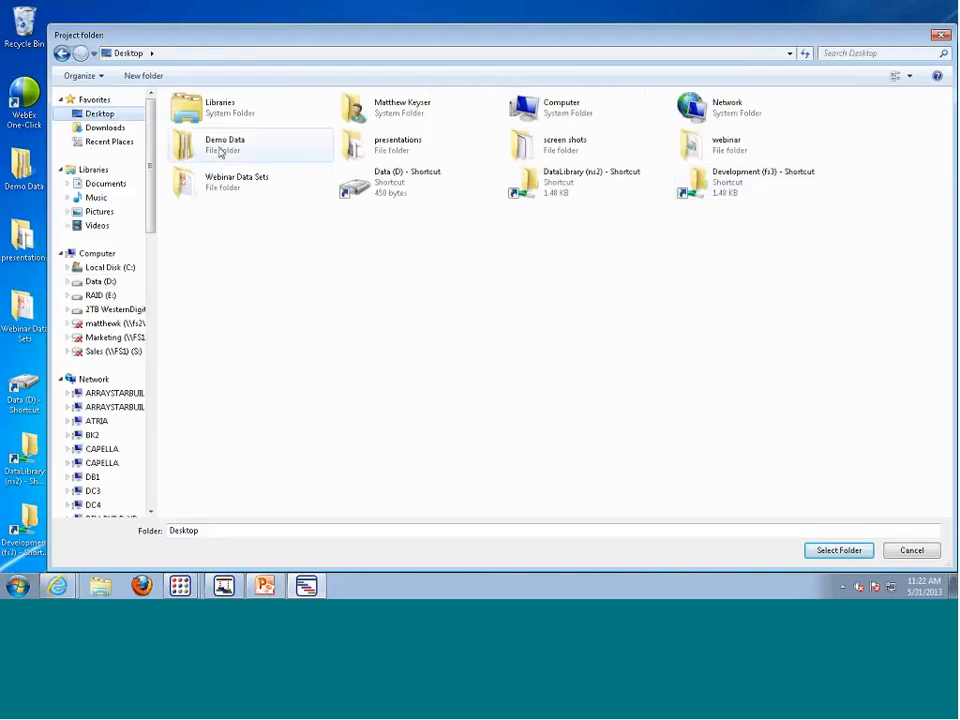
{"action": "left_click", "coordinate": [832, 555]}
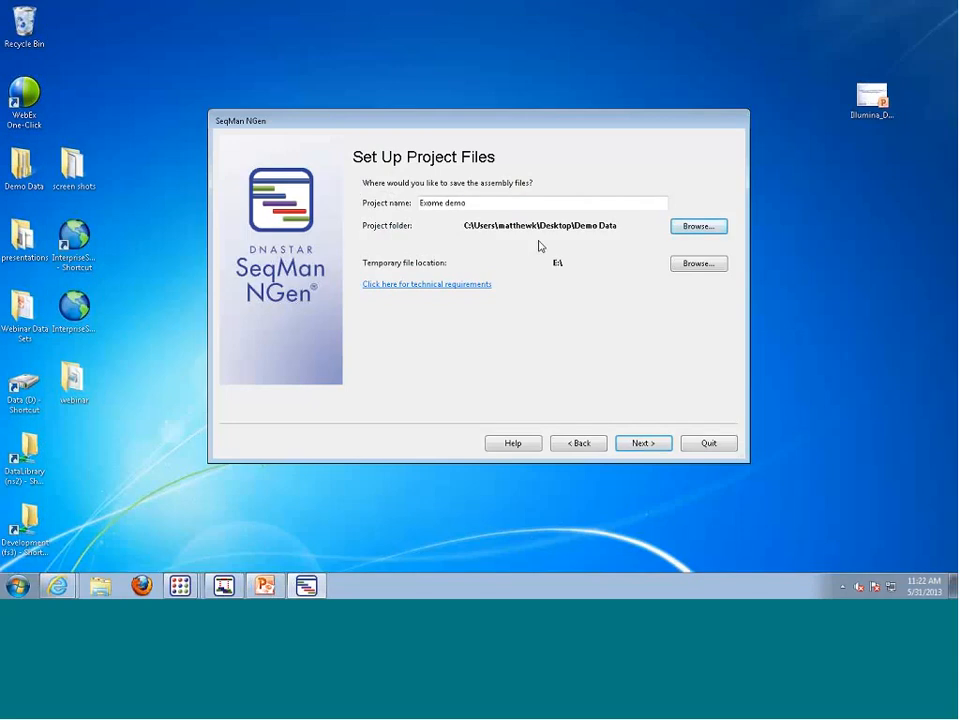
{"action": "left_click_drag", "start_coordinate": [476, 126], "coordinate": [468, 120]}
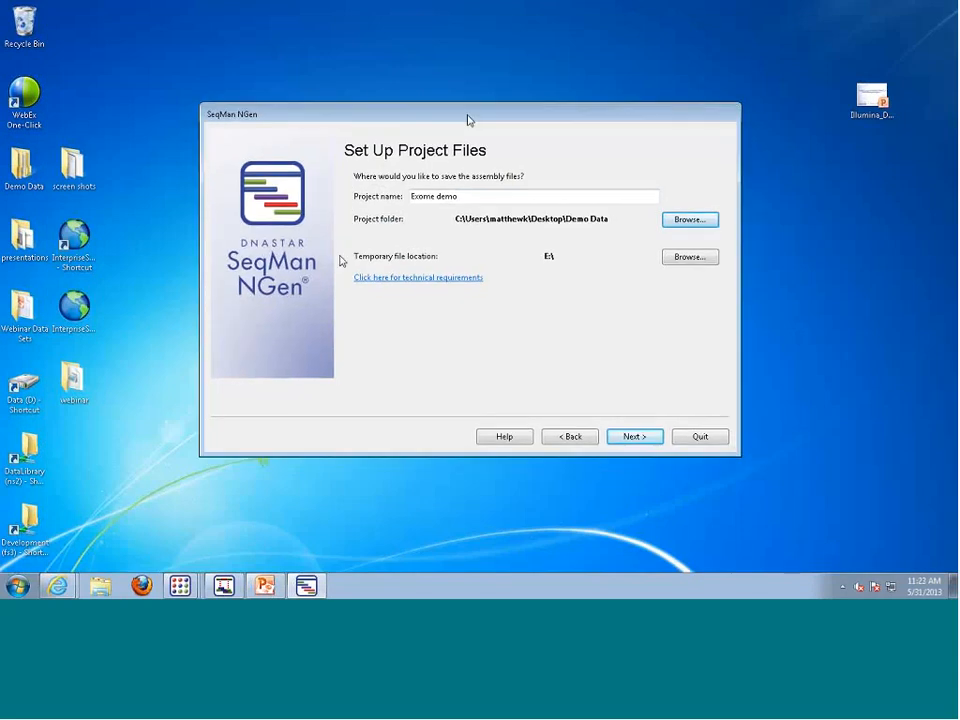
Review the SeqMan NGen technical requirements web page, including the reference-guided assembly hardware section
{"action": "left_click", "coordinate": [406, 279]}
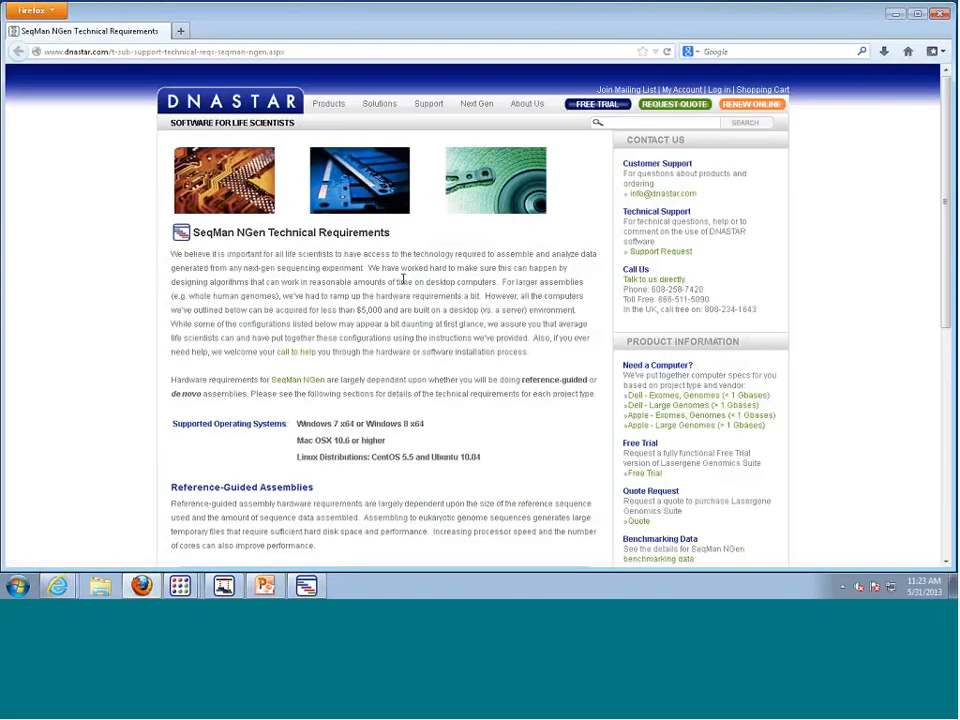
{"action": "scroll", "coordinate": [58, 237], "scroll_direction": "down", "scroll_amount": 4}
{"action": "scroll", "coordinate": [141, 238], "scroll_direction": "down", "scroll_amount": 3}
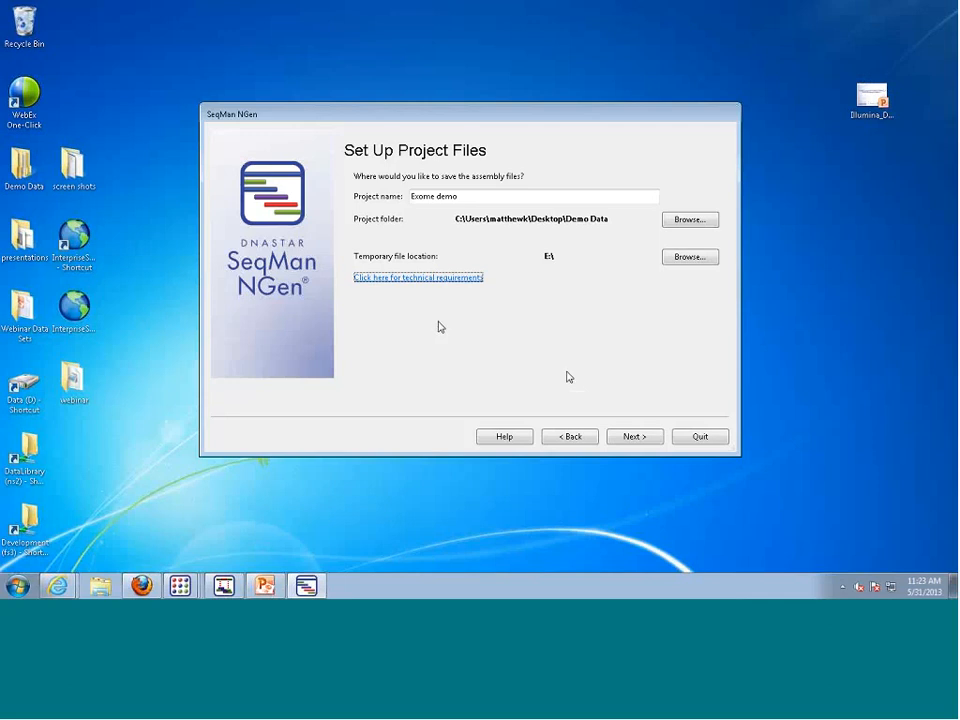
Add the genome package Human-GRCh37.p5.genometemplate from the Data (D:) drive as the project's template
{"action": "left_click", "coordinate": [635, 438]}
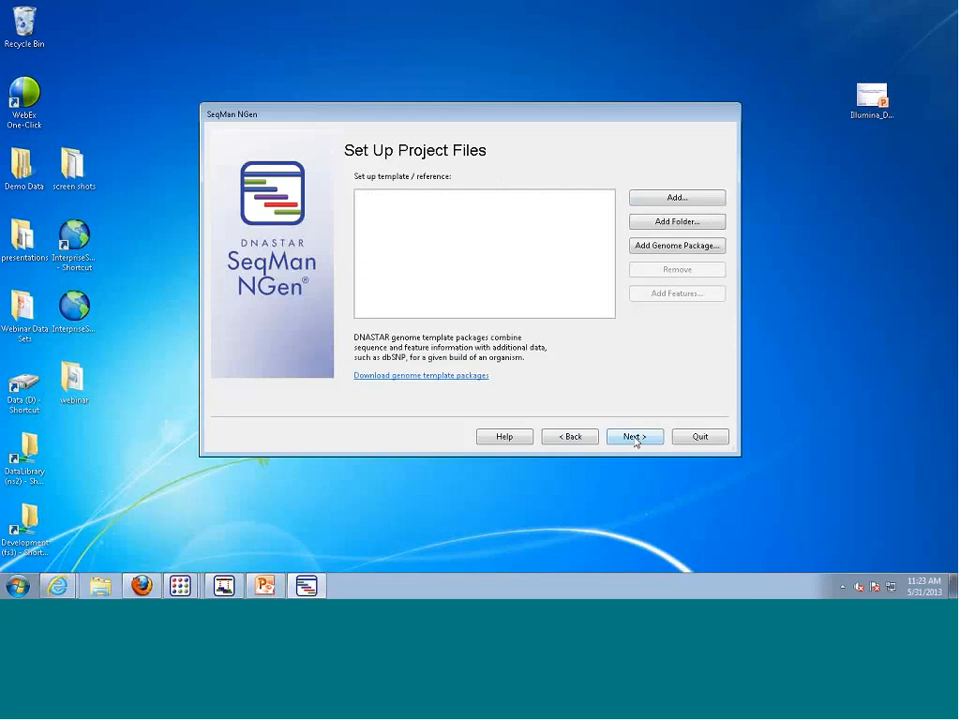
{"action": "left_click", "coordinate": [660, 250]}
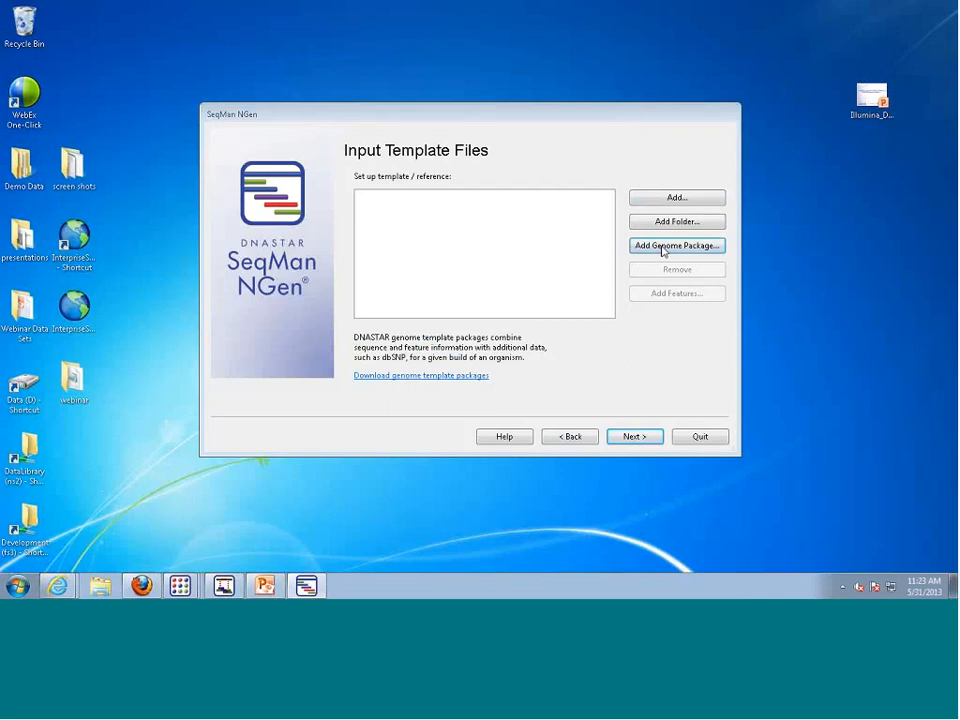
{"action": "left_click", "coordinate": [439, 151]}
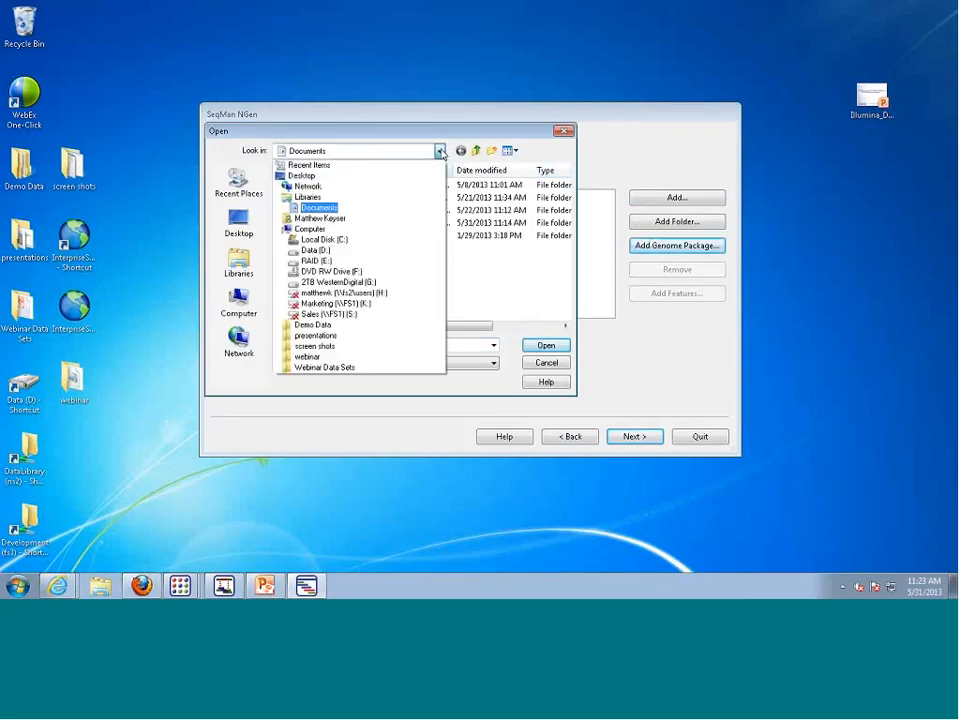
{"action": "left_click", "coordinate": [318, 250]}
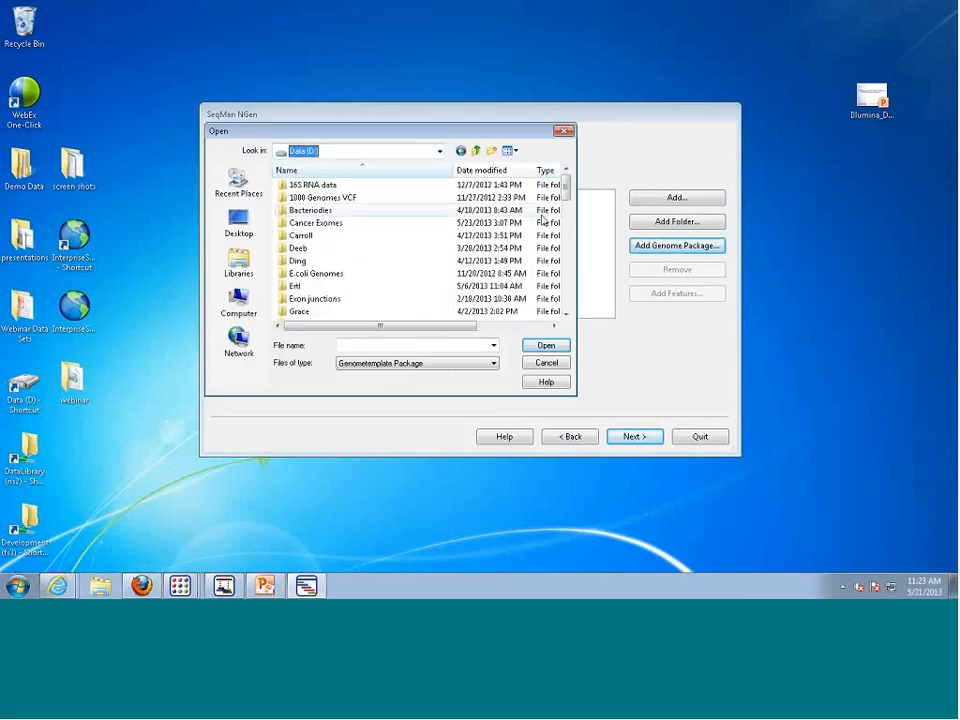
{"action": "scroll", "coordinate": [565, 203], "scroll_direction": "down", "scroll_amount": 3}
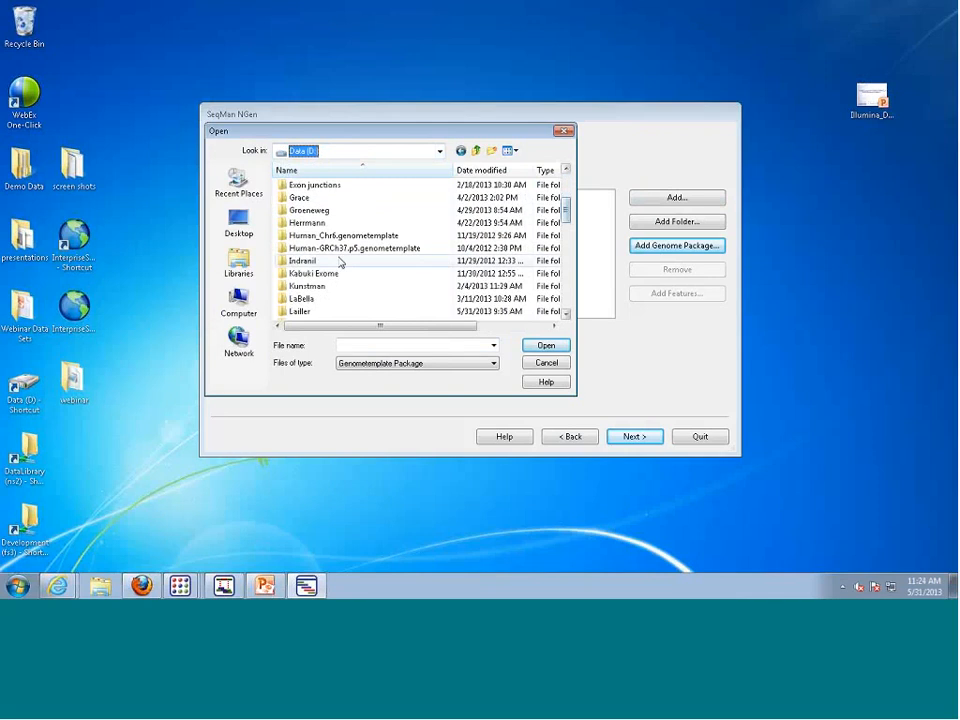
{"action": "left_click", "coordinate": [345, 249]}
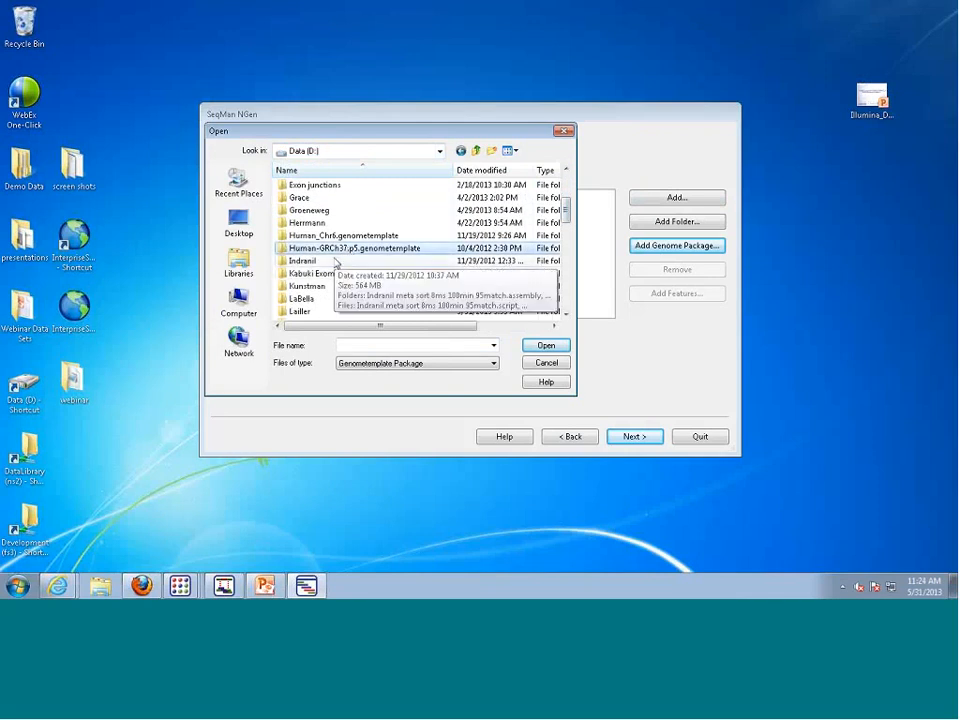
{"action": "left_click", "coordinate": [546, 345]}
{"action": "left_click", "coordinate": [546, 345]}
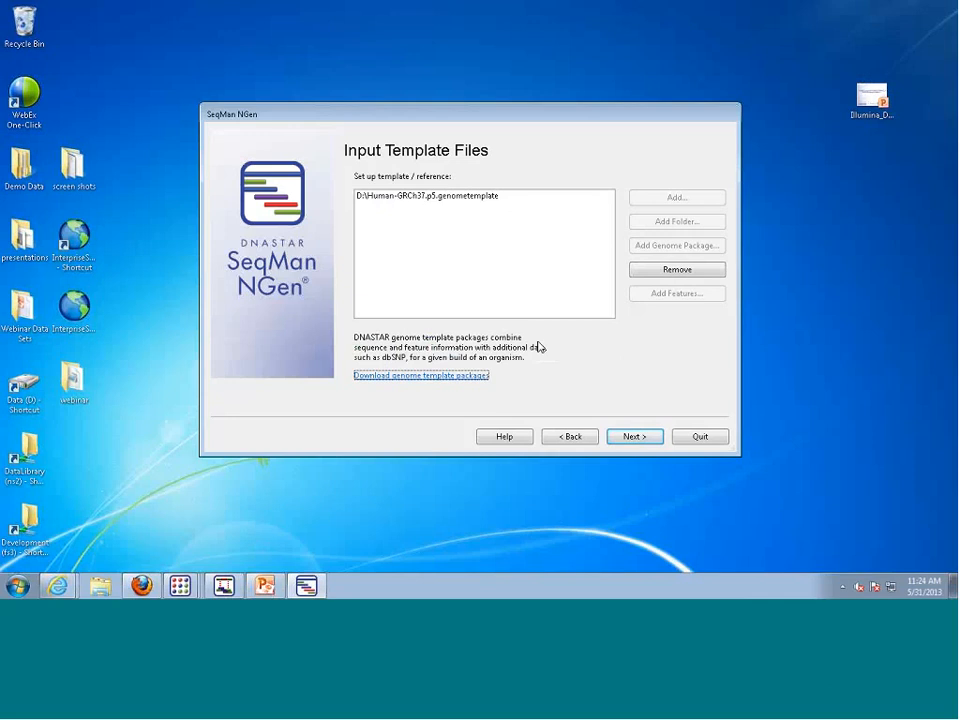
{"action": "left_click_drag", "start_coordinate": [456, 115], "coordinate": [479, 109]}
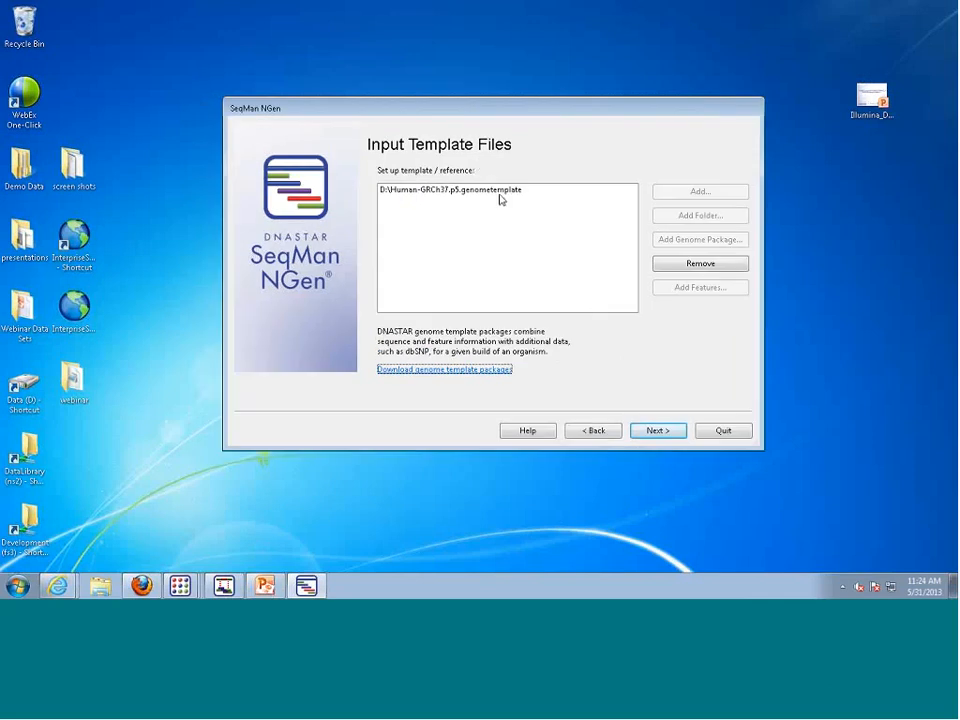
Examine the downloadable genome template packages web page, including its introduction and the table of available organisms
{"action": "left_click", "coordinate": [446, 370]}
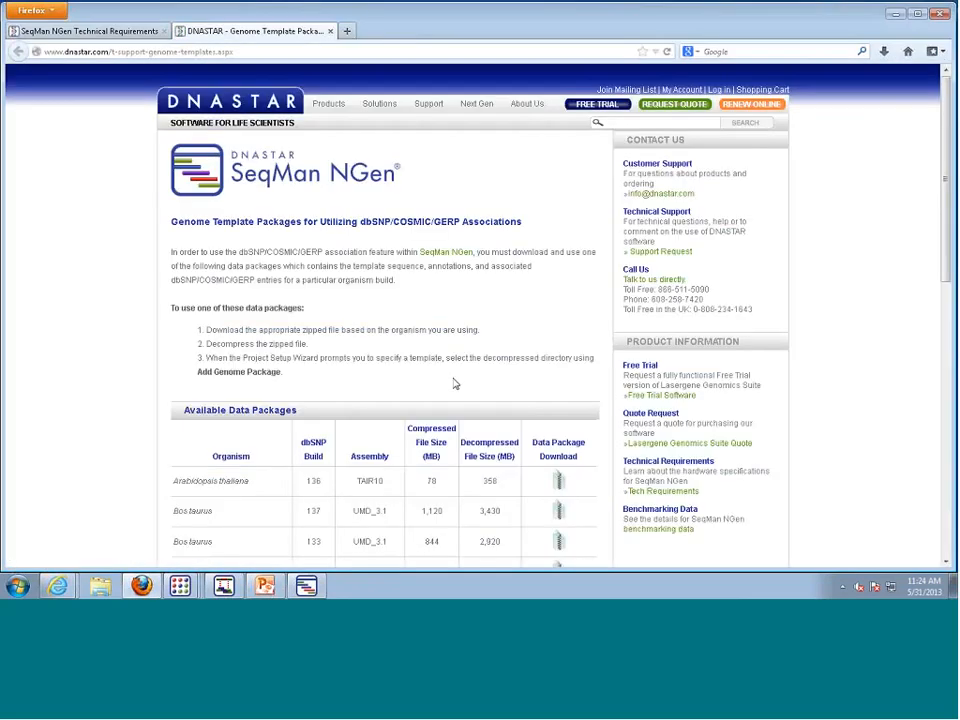
{"action": "scroll", "coordinate": [100, 340], "scroll_direction": "down", "scroll_amount": 3}
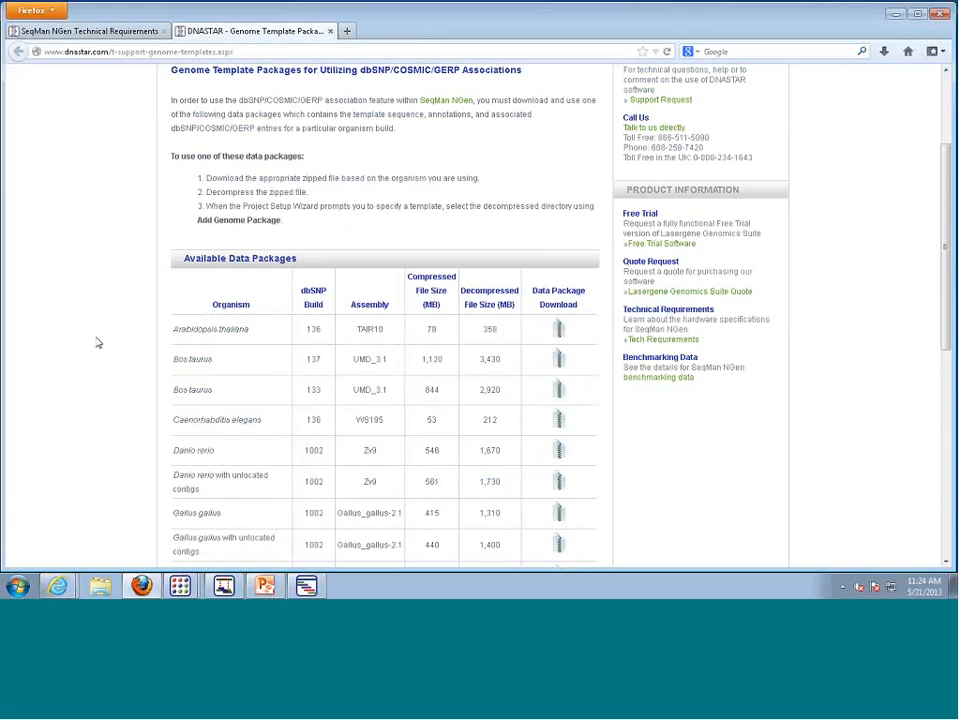
{"action": "left_click_drag", "start_coordinate": [239, 100], "coordinate": [259, 97]}
{"action": "left_click_drag", "start_coordinate": [259, 97], "coordinate": [265, 99]}
{"action": "double_click", "coordinate": [282, 100]}
{"action": "left_click_drag", "start_coordinate": [306, 99], "coordinate": [307, 100]}
{"action": "scroll", "coordinate": [370, 236], "scroll_direction": "down", "scroll_amount": 5}
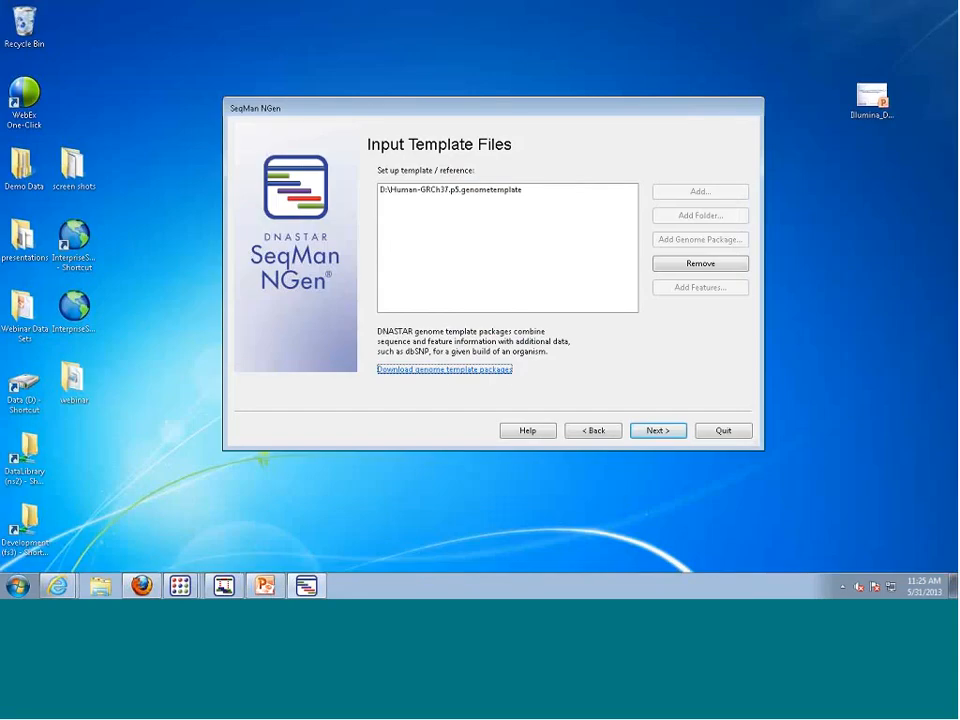
Continue to the input sequence files and set the read technology to Illumina > 50 nt
{"action": "left_click", "coordinate": [660, 432]}
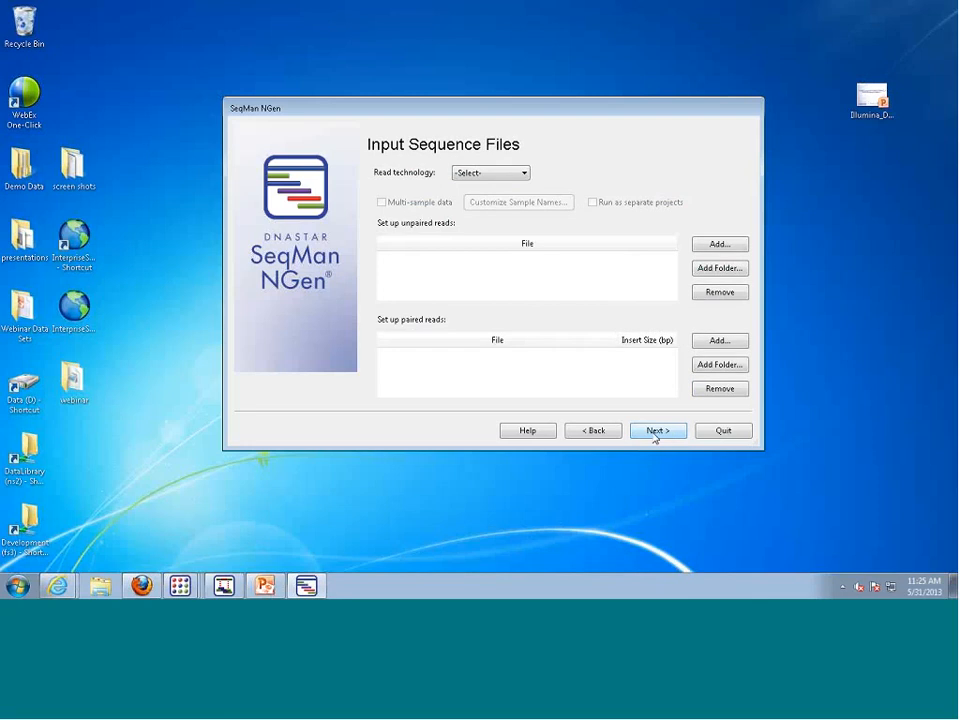
{"action": "left_click", "coordinate": [490, 173]}
{"action": "left_click", "coordinate": [500, 205]}
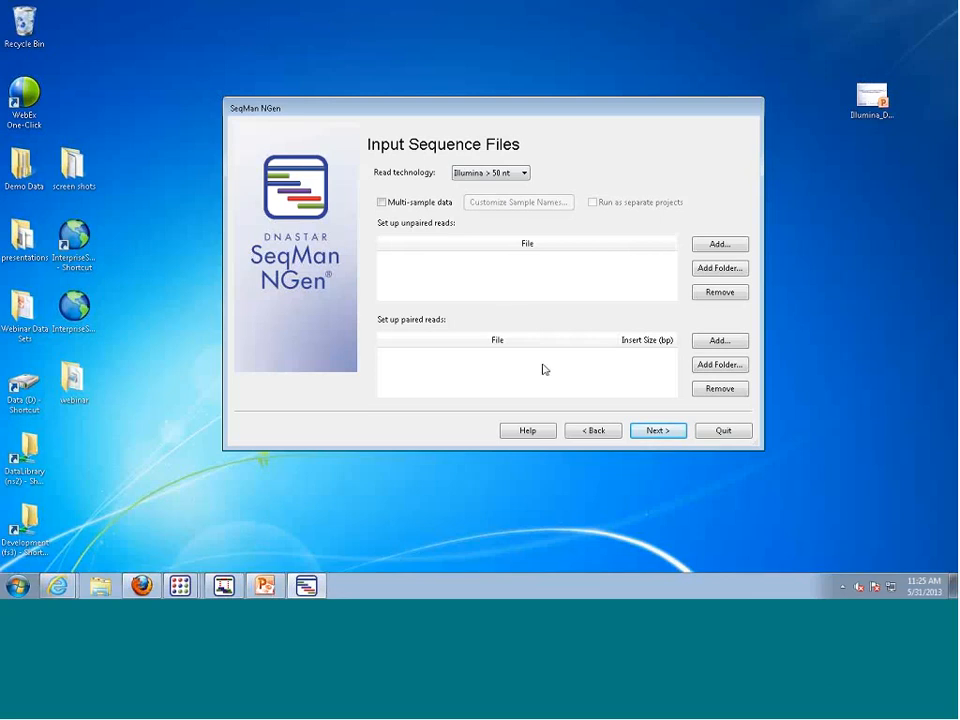
Begin adding unpaired read files and browse to the network location \\ns2
{"action": "left_click", "coordinate": [720, 244]}
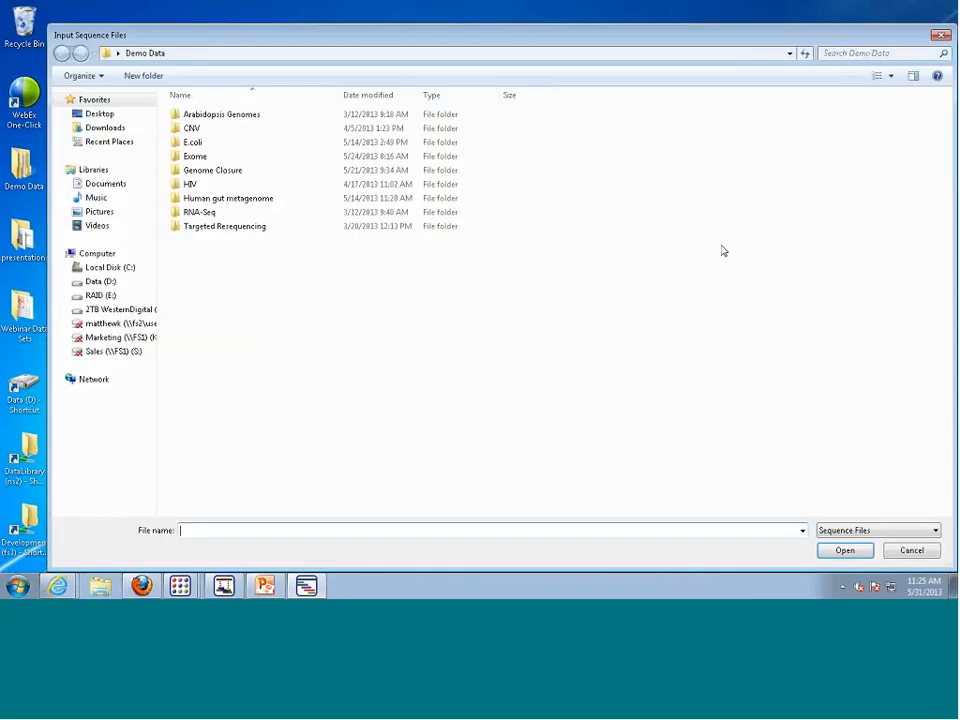
{"action": "double_click", "coordinate": [200, 157]}
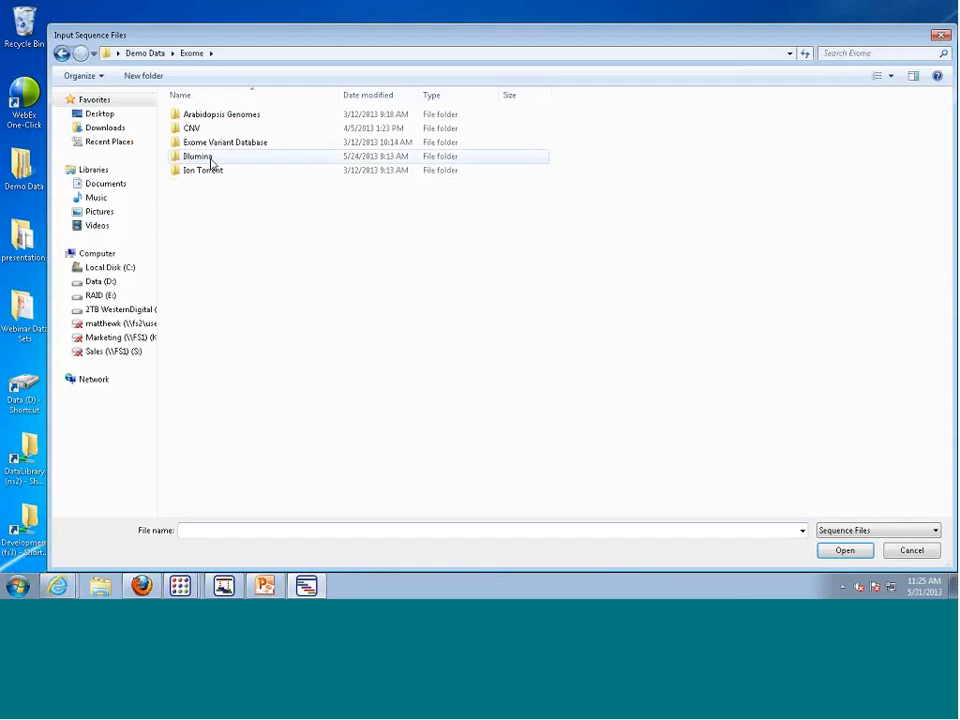
{"action": "double_click", "coordinate": [205, 158]}
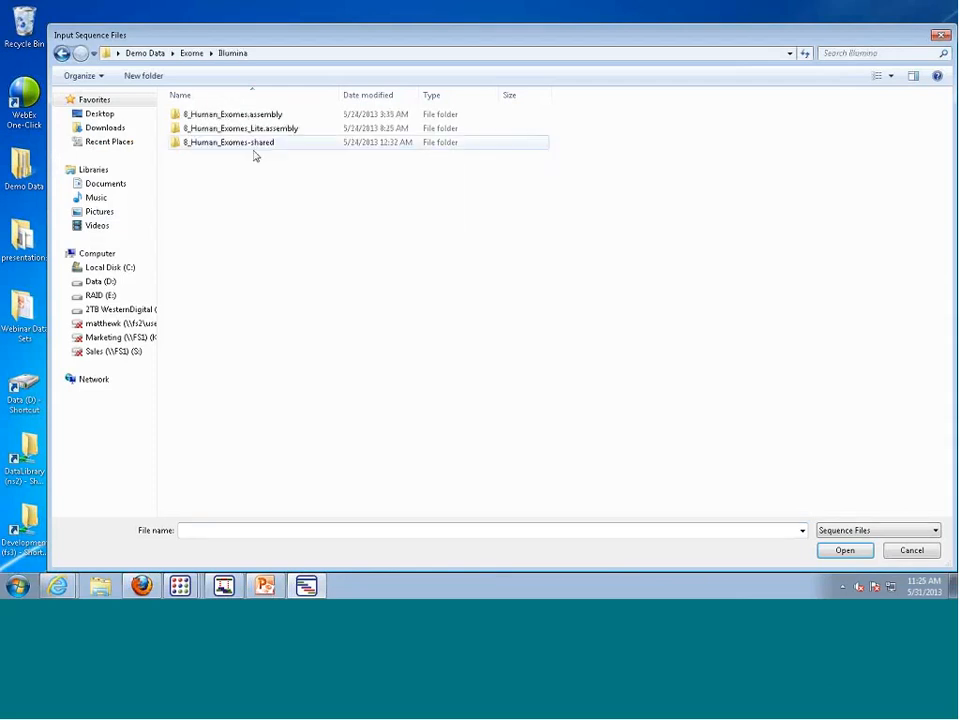
{"action": "left_click", "coordinate": [263, 53]}
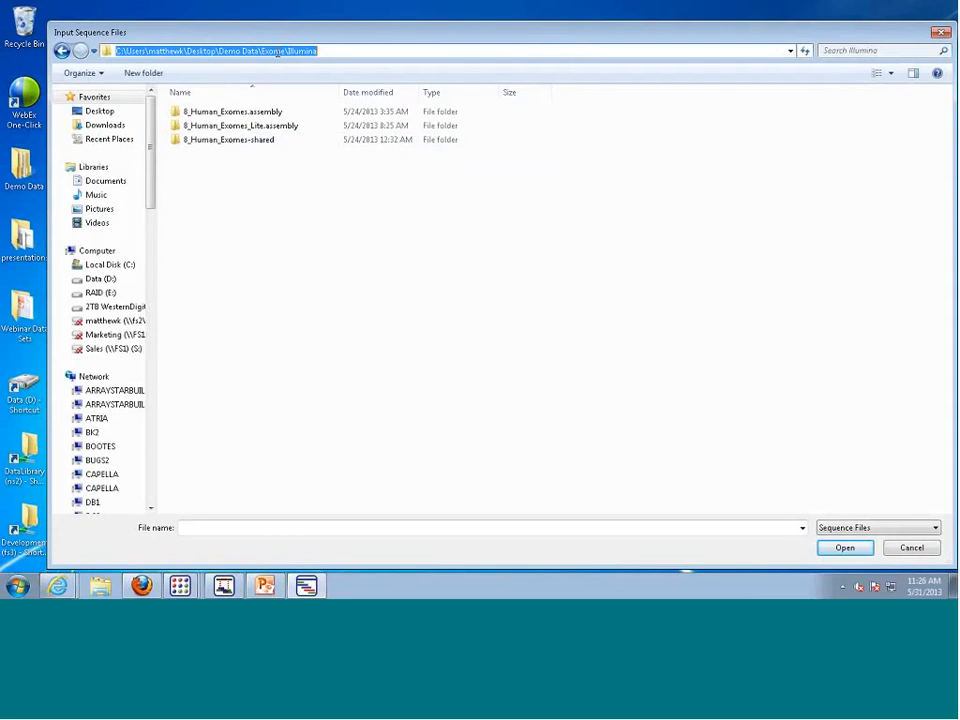
{"action": "type", "text": "\\\\ns2"}
{"action": "key", "text": "Return"}
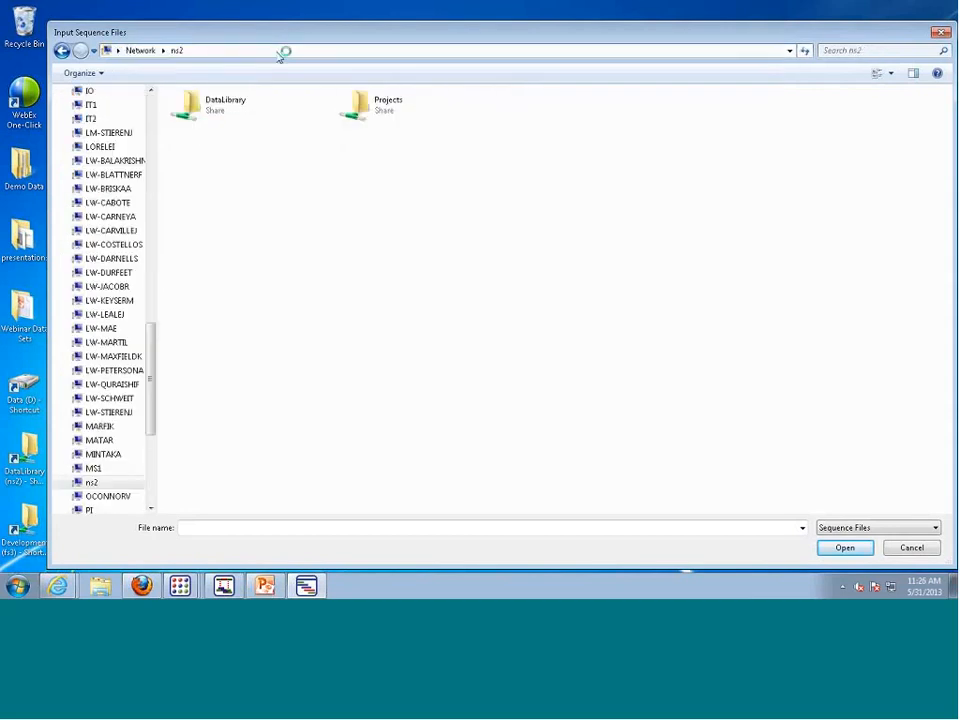
Add SRR017930.fastq as unpaired reads from DataLibrary > Official Demo Data > Human Exome > Illumina Data > NA12156 (SRX005923)
{"action": "double_click", "coordinate": [215, 104]}
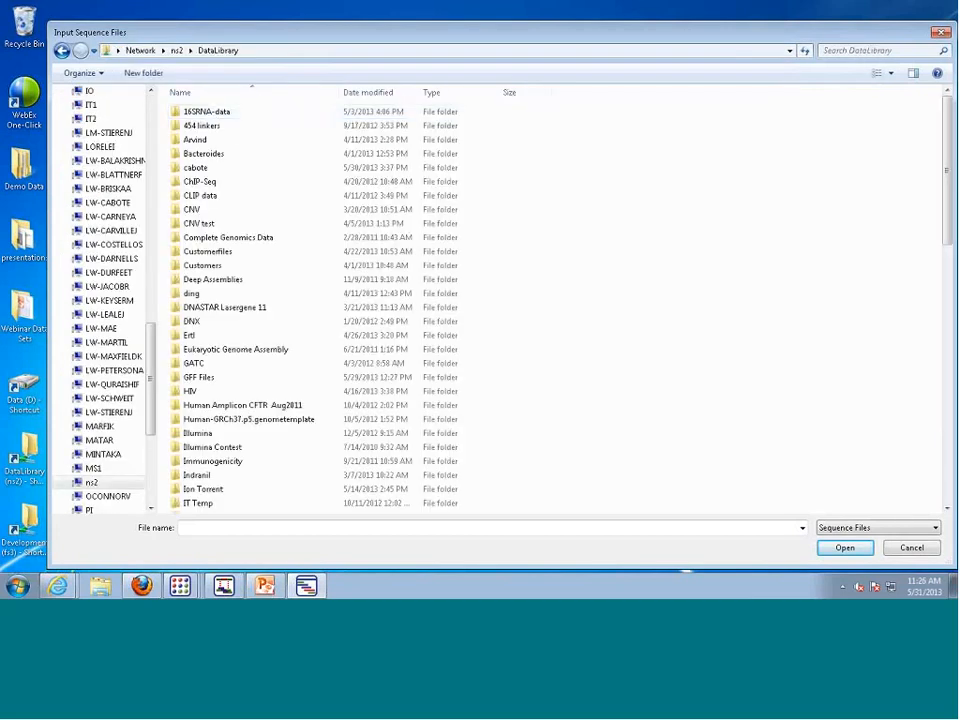
{"action": "scroll", "coordinate": [268, 330], "scroll_direction": "down", "scroll_amount": 4}
{"action": "scroll", "coordinate": [268, 330], "scroll_direction": "down", "scroll_amount": 4}
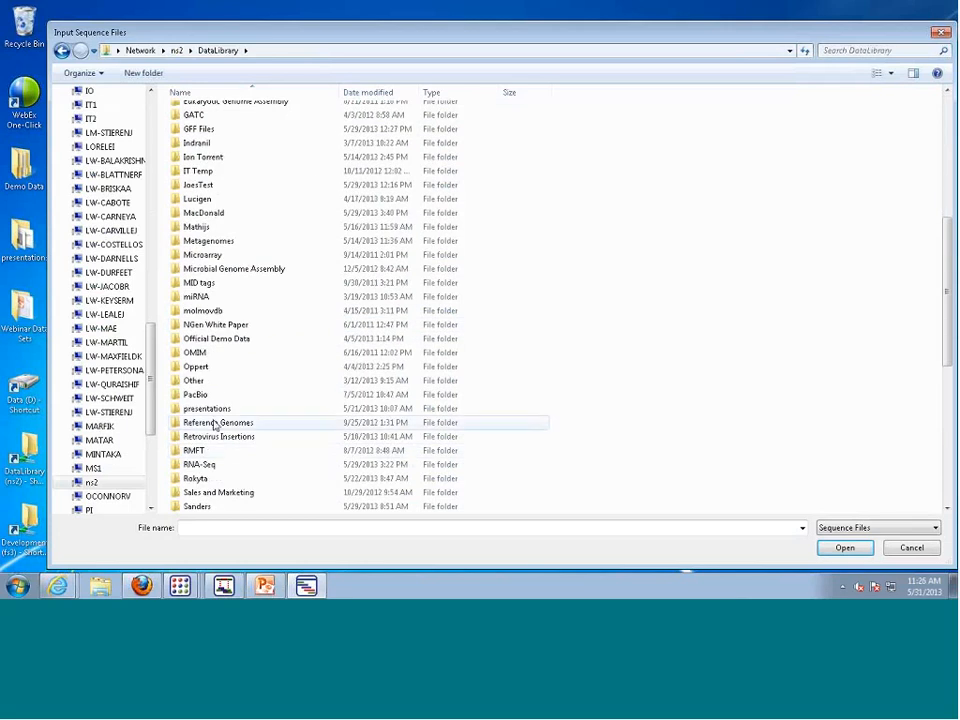
{"action": "double_click", "coordinate": [221, 341]}
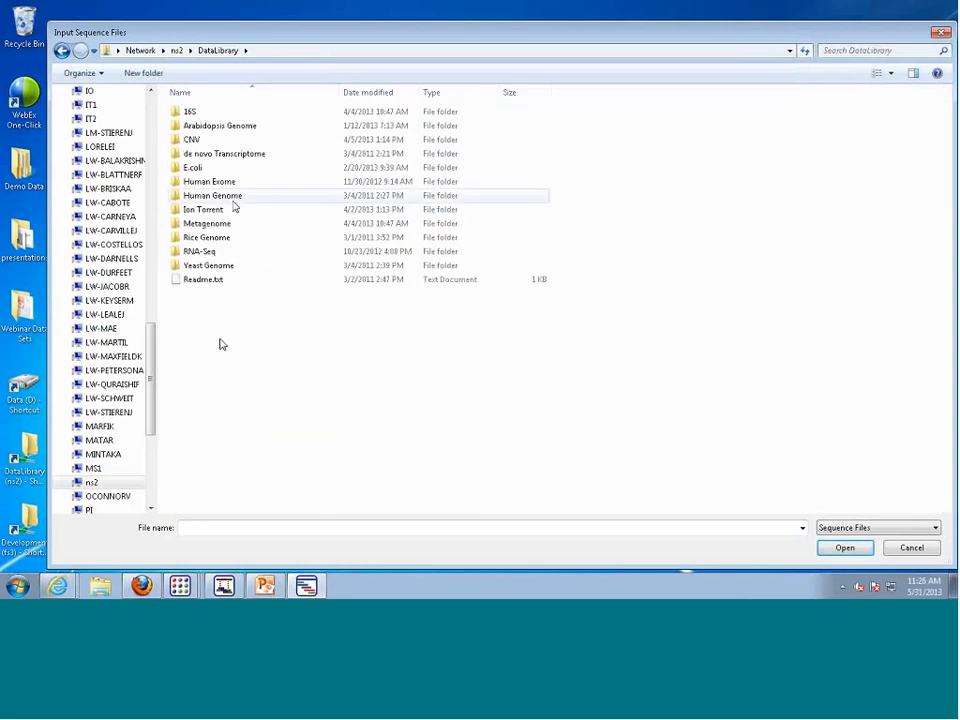
{"action": "double_click", "coordinate": [234, 206]}
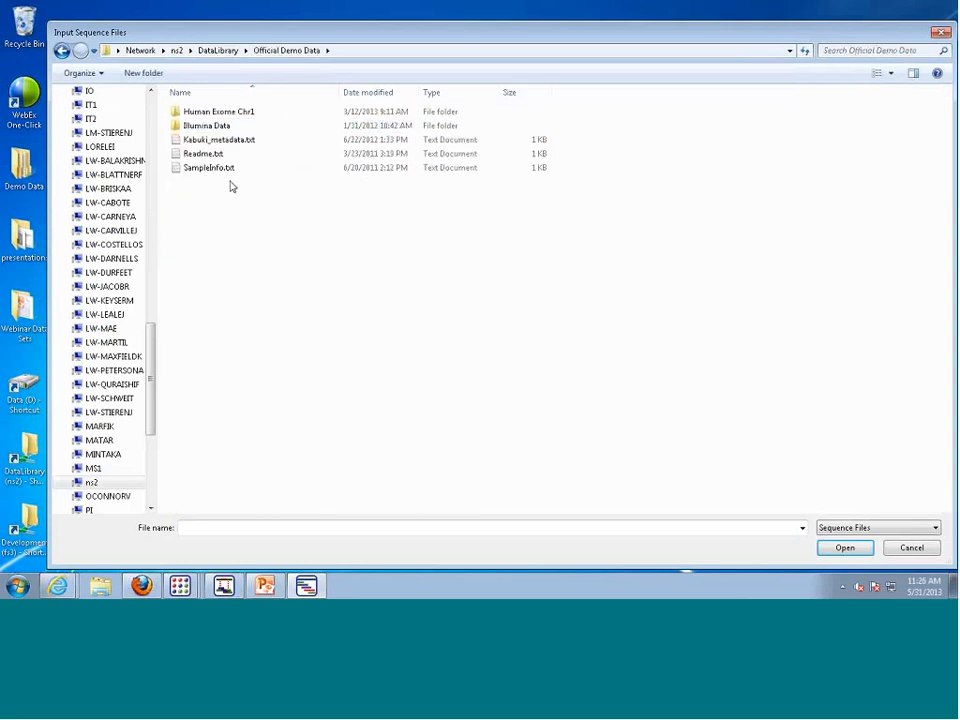
{"action": "double_click", "coordinate": [215, 126]}
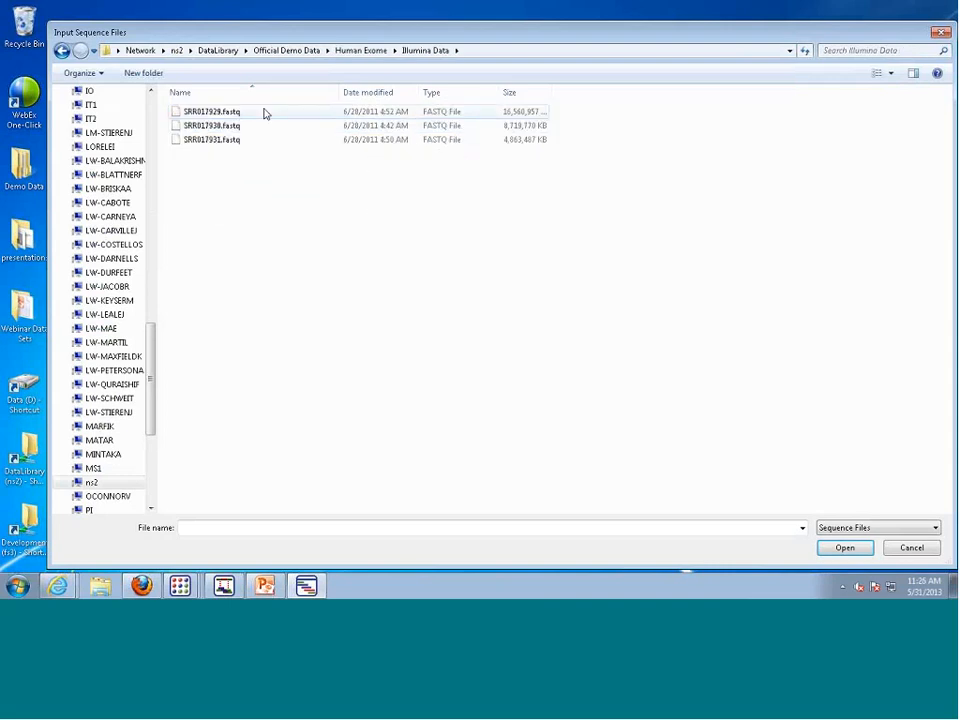
{"action": "left_click", "coordinate": [232, 126]}
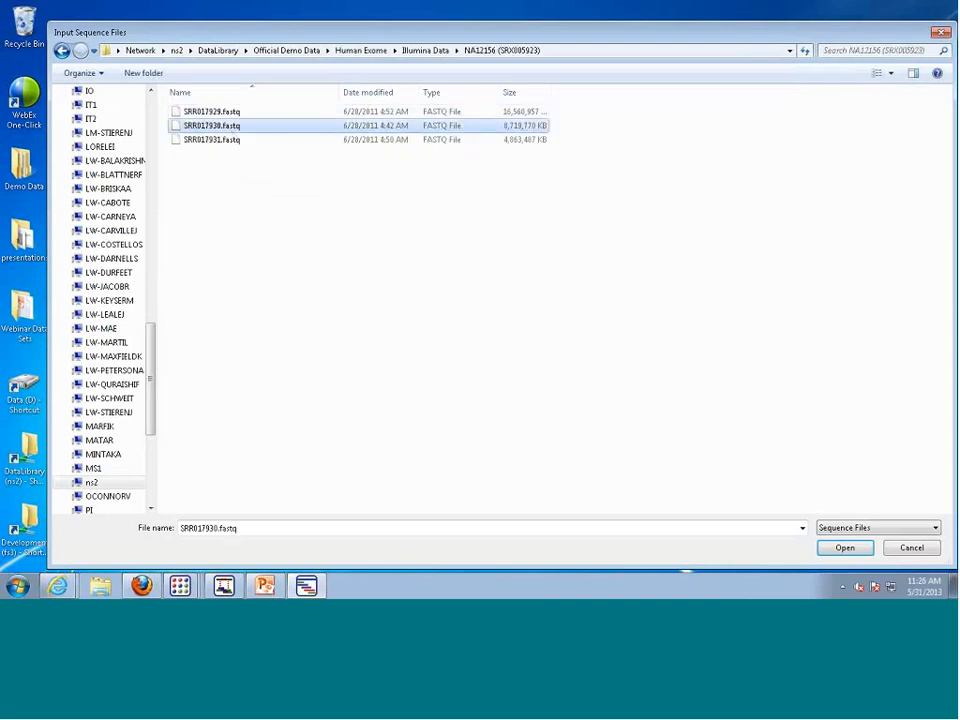
{"action": "left_click", "coordinate": [844, 547]}
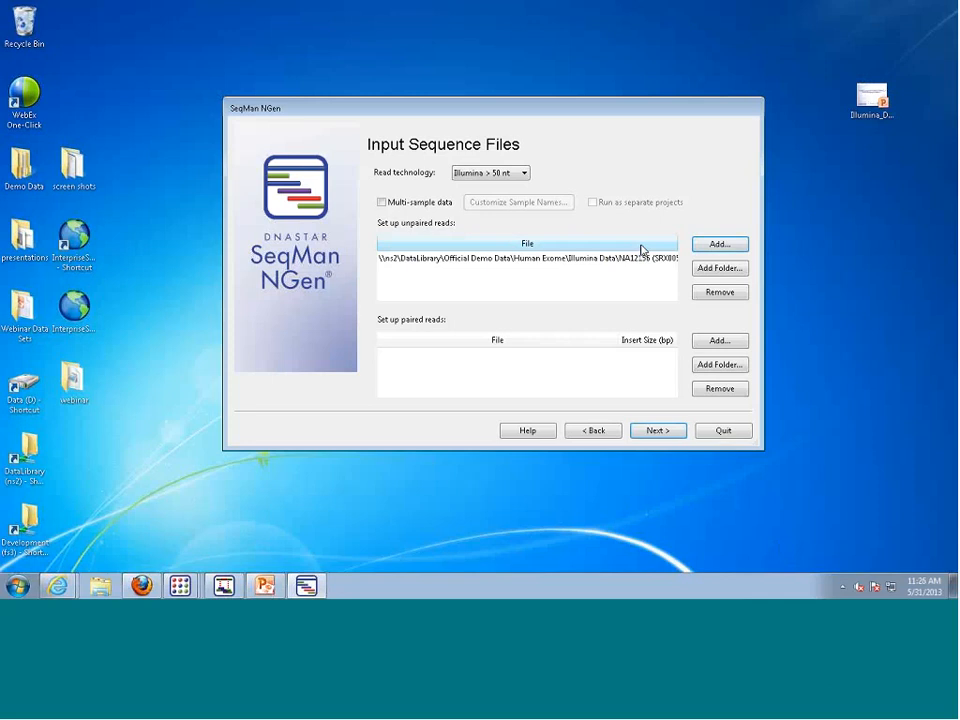
Add SRR017940.fastq from the Illumina Data subfolder NA18507 (SRX005925) to the unpaired reads
{"action": "left_click", "coordinate": [720, 244]}
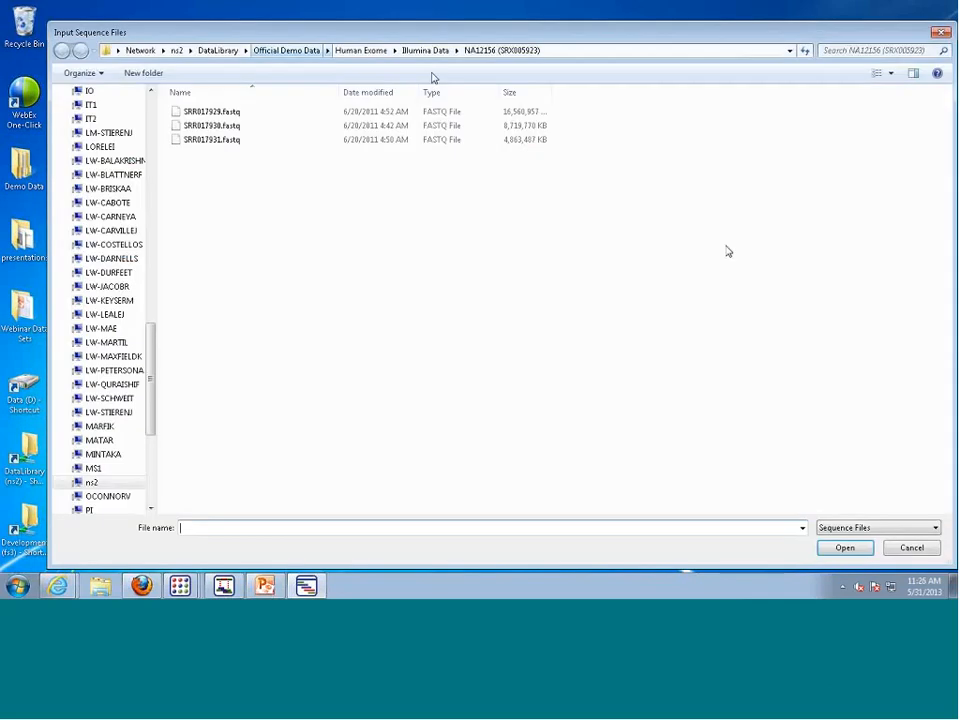
{"action": "left_click", "coordinate": [425, 52]}
{"action": "left_click", "coordinate": [242, 140]}
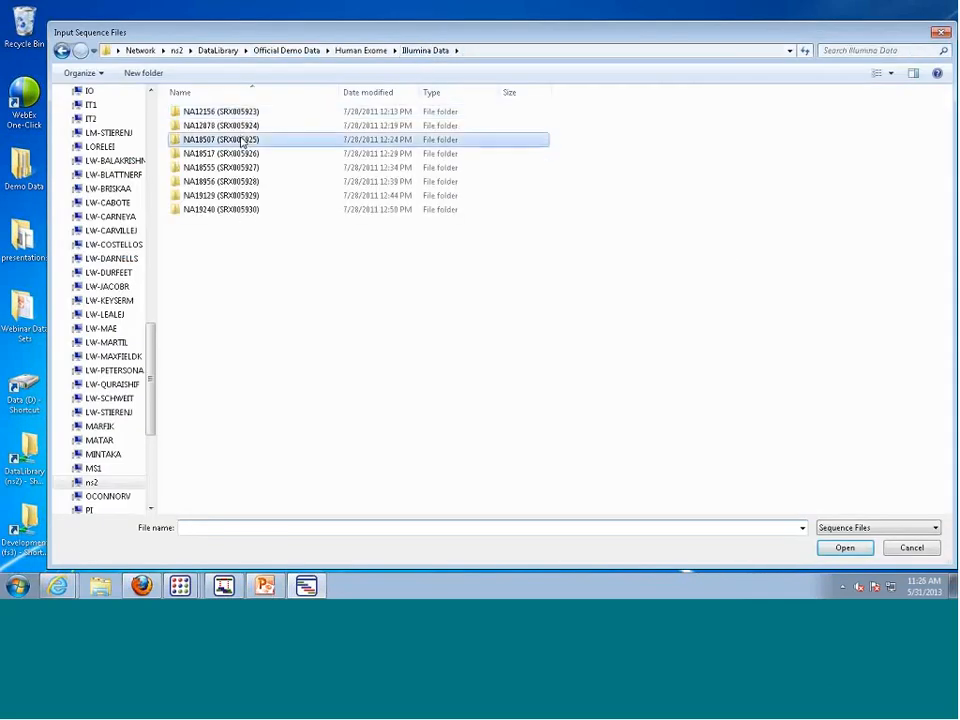
{"action": "double_click", "coordinate": [242, 141]}
{"action": "left_click", "coordinate": [229, 141]}
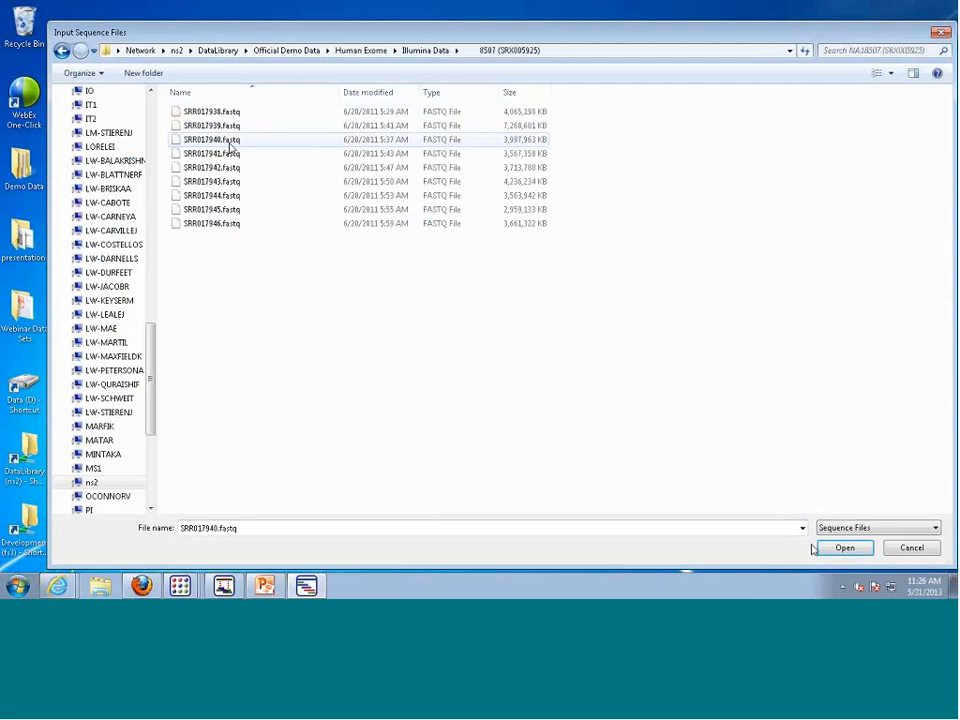
{"action": "left_click", "coordinate": [820, 548]}
Add SRR017963.fastq from the Illumina Data subfolder NA18517 (SRX005926) to the unpaired reads
{"action": "left_click", "coordinate": [720, 245]}
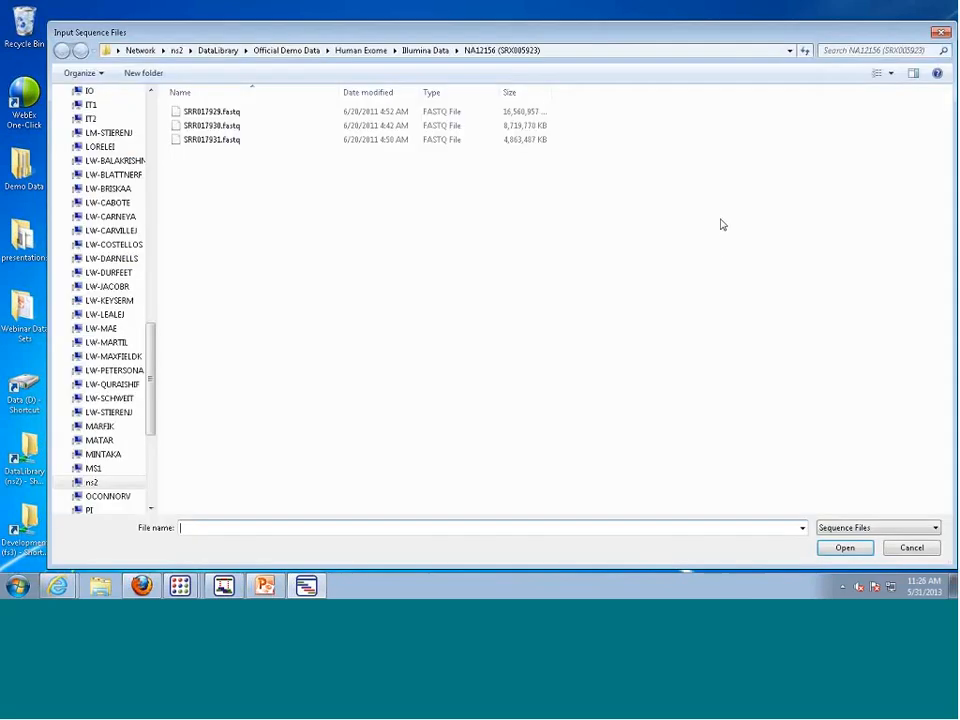
{"action": "left_click", "coordinate": [420, 51]}
{"action": "double_click", "coordinate": [251, 154]}
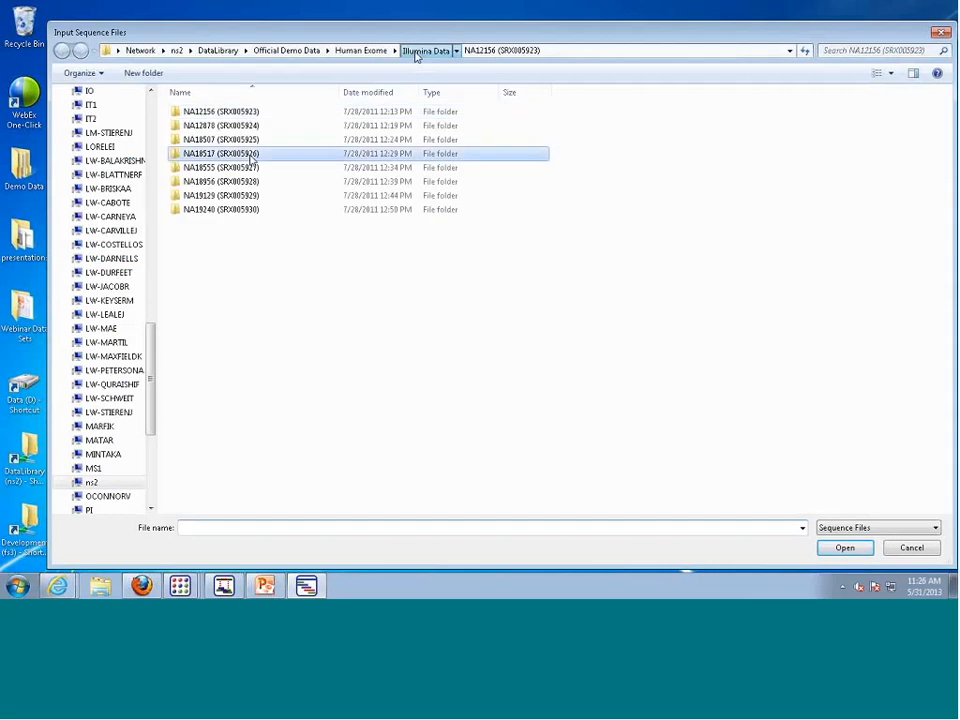
{"action": "left_click", "coordinate": [230, 118]}
{"action": "left_click", "coordinate": [830, 550]}
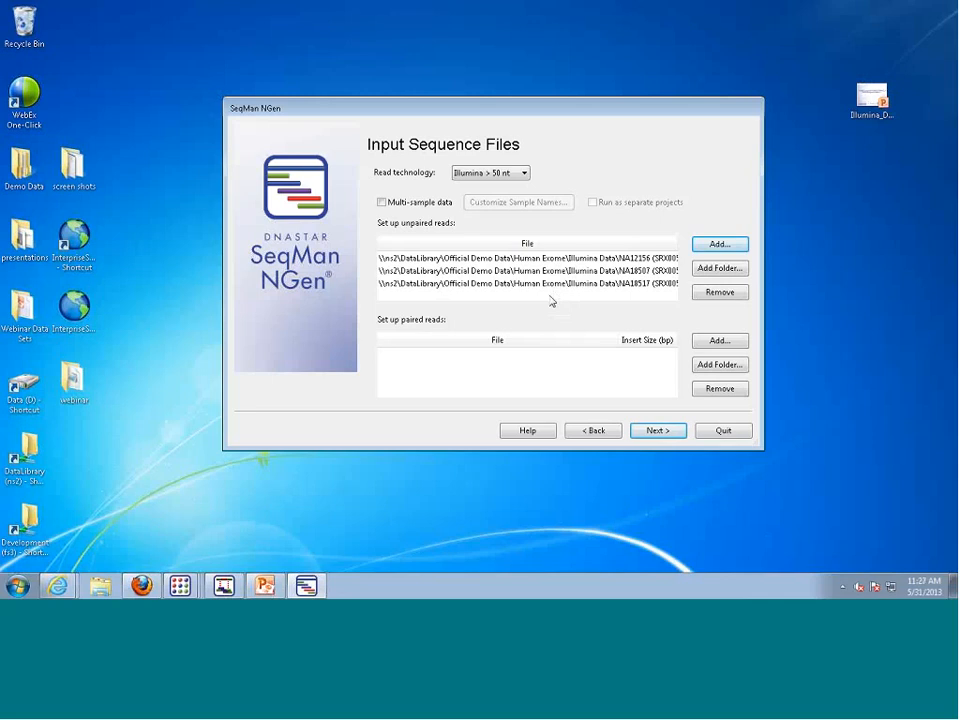
Mark the reads as multi-sample data and rename the group of SRR017930.fastq to a person's first name
{"action": "left_click", "coordinate": [382, 203]}
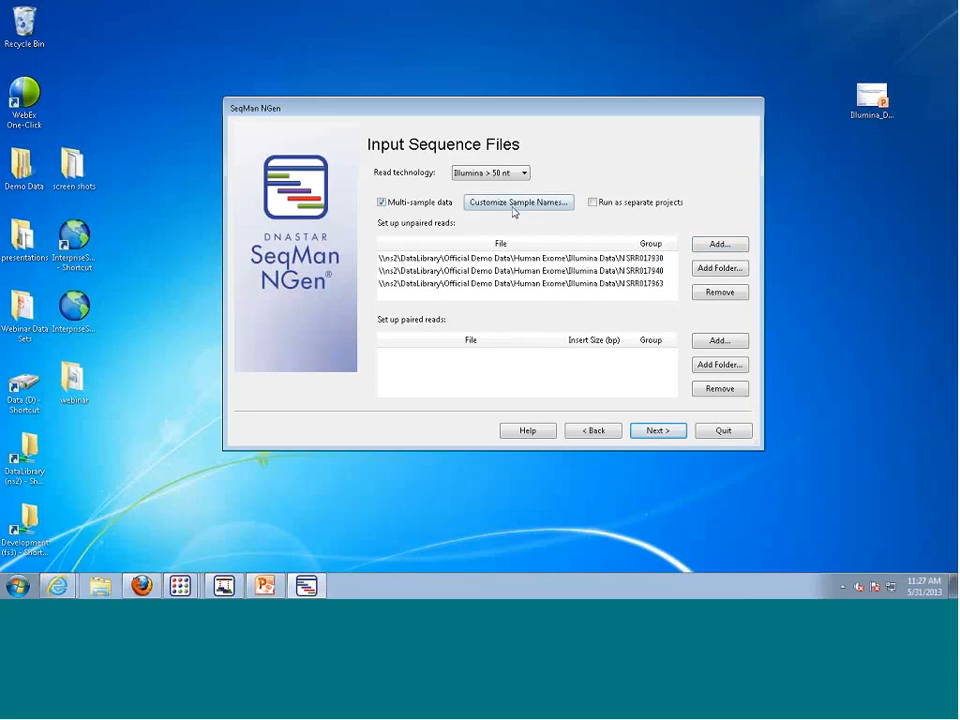
{"action": "left_click", "coordinate": [514, 205]}
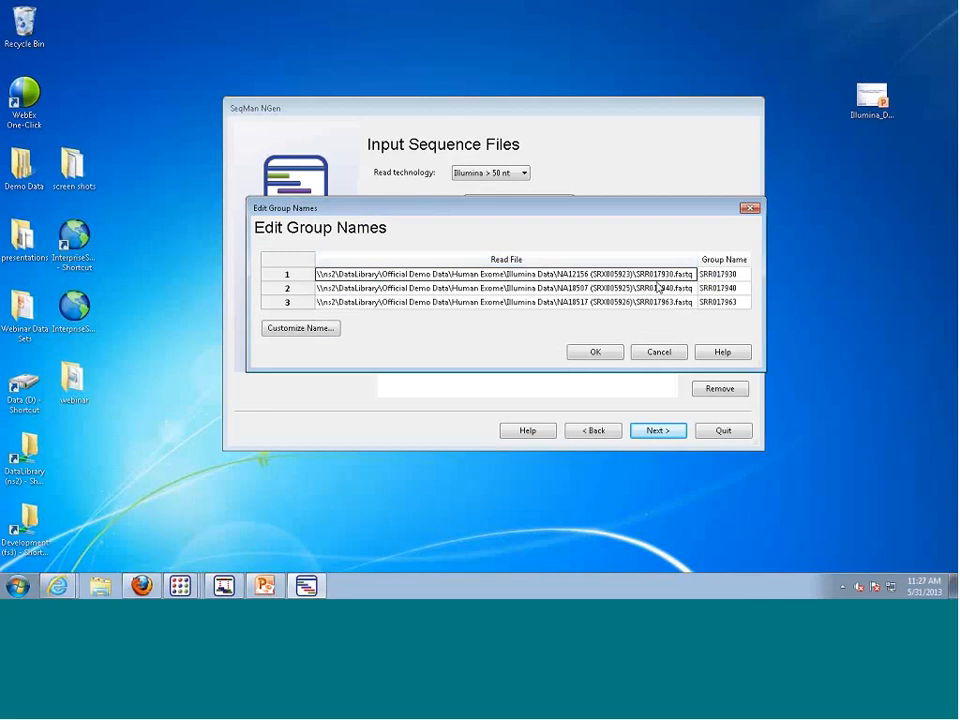
{"action": "left_click", "coordinate": [737, 275]}
{"action": "key", "text": "BackSpace"}
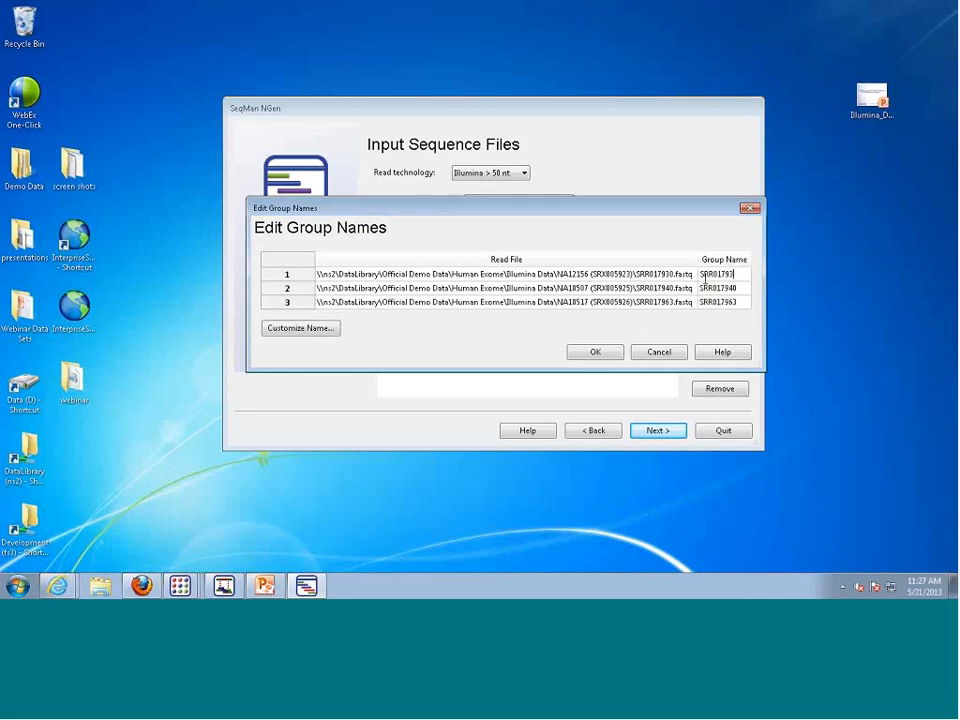
{"action": "key", "text": "BackSpace"}
{"action": "key", "text": "BackSpace"}
{"action": "key", "text": "BackSpace"}
{"action": "key", "text": "BackSpace"}
{"action": "key", "text": "BackSpace"}
{"action": "key", "text": "BackSpace"}
{"action": "key", "text": "BackSpace"}
{"action": "key", "text": "BackSpace"}
{"action": "type", "text": "<"}
{"action": "type", "text": "att"}
{"action": "left_click", "coordinate": [590, 356]}
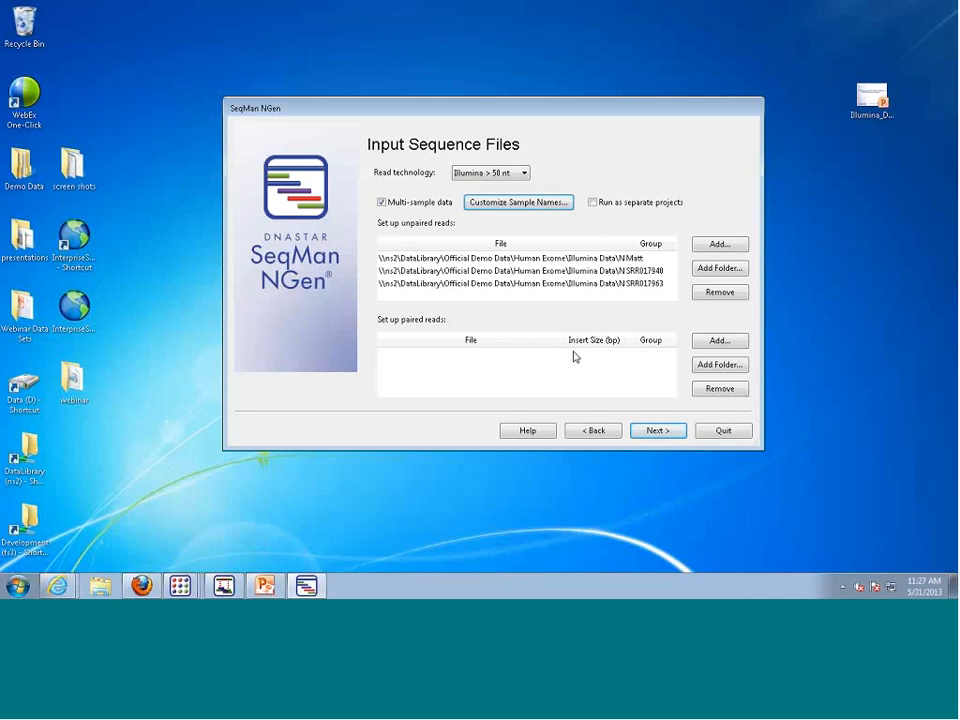
Set the samples to run as separate projects and continue to the assembly options
{"action": "left_click", "coordinate": [598, 204]}
{"action": "left_click", "coordinate": [656, 431]}
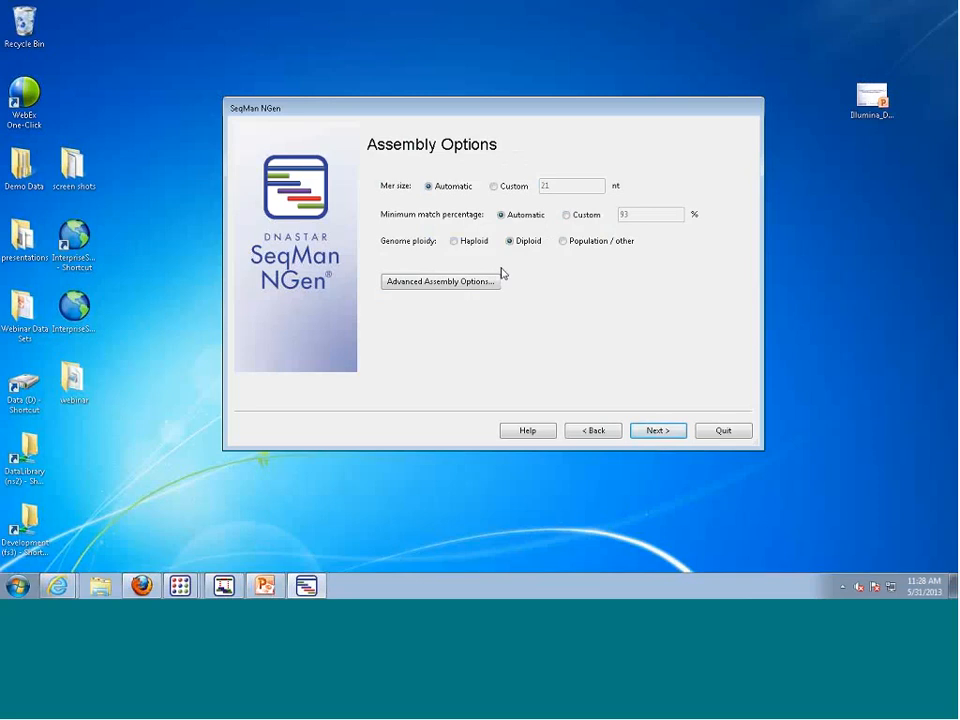
Try a custom minimum match percentage of 85% and set it back to 93%
{"action": "left_click", "coordinate": [566, 215]}
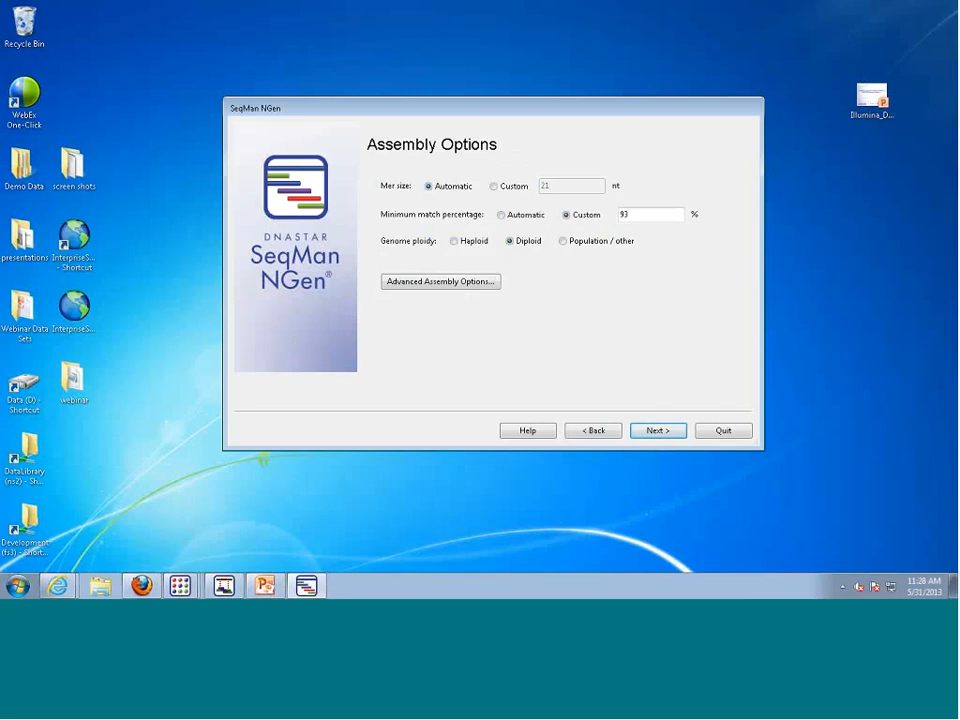
{"action": "left_click", "coordinate": [655, 214]}
{"action": "key", "text": "BackSpace"}
{"action": "type", "text": "5"}
{"action": "left_click", "coordinate": [652, 211]}
{"action": "key", "text": "BackSpace"}
{"action": "key", "text": "BackSpace"}
{"action": "type", "text": "85"}
{"action": "key", "text": "BackSpace"}
{"action": "key", "text": "BackSpace"}
{"action": "type", "text": "93"}
Examine the layout, alignment and SNP settings in the advanced assembly options
{"action": "left_click", "coordinate": [460, 284]}
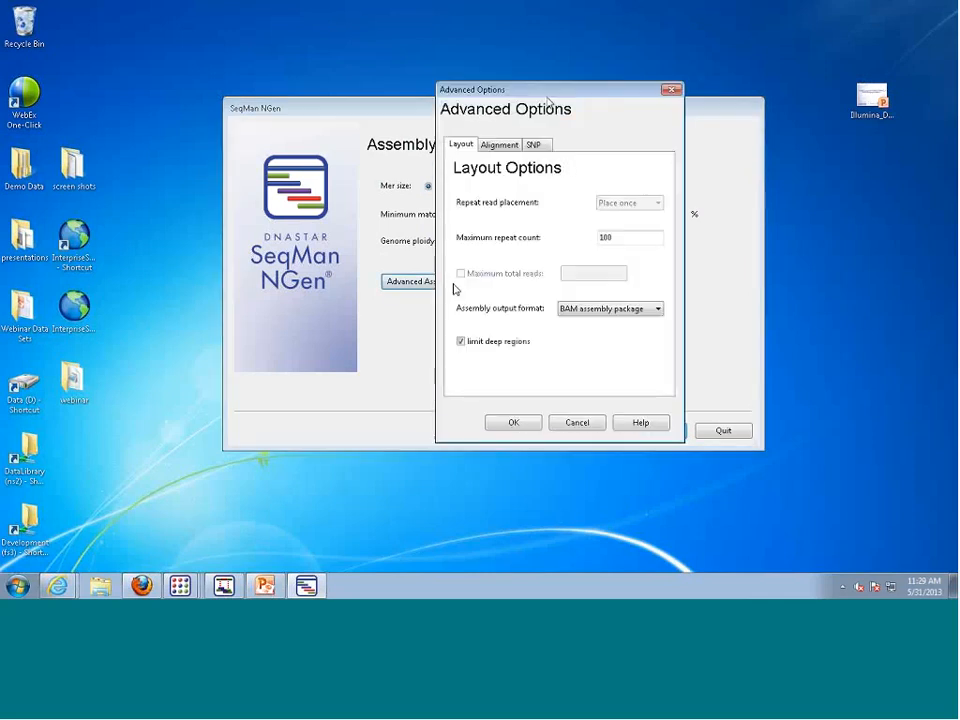
{"action": "left_click_drag", "start_coordinate": [548, 101], "coordinate": [419, 152]}
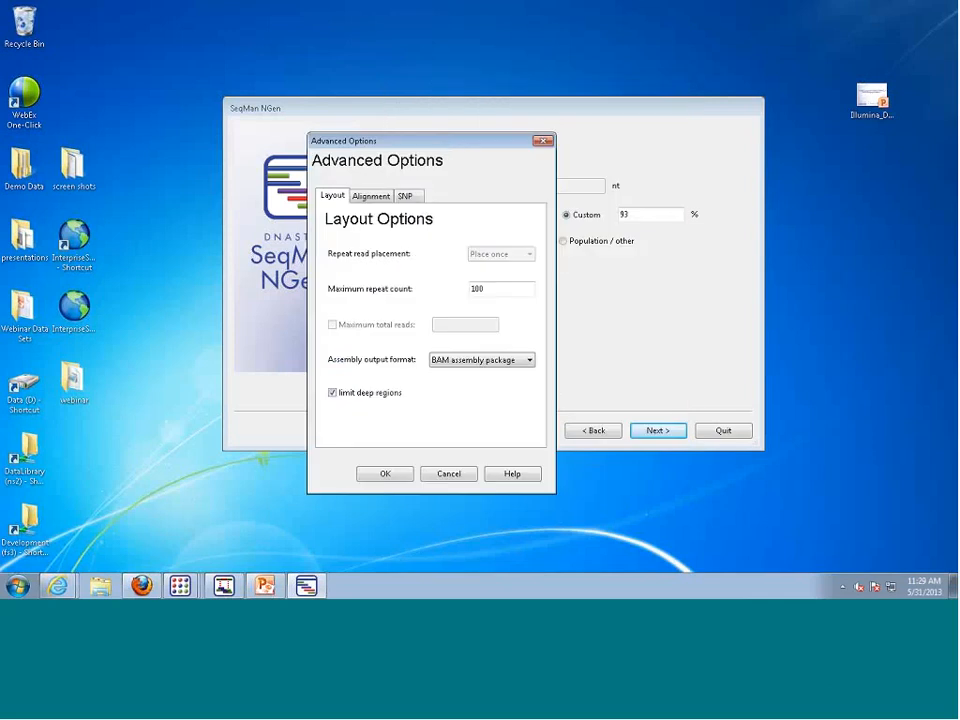
{"action": "left_click", "coordinate": [382, 200]}
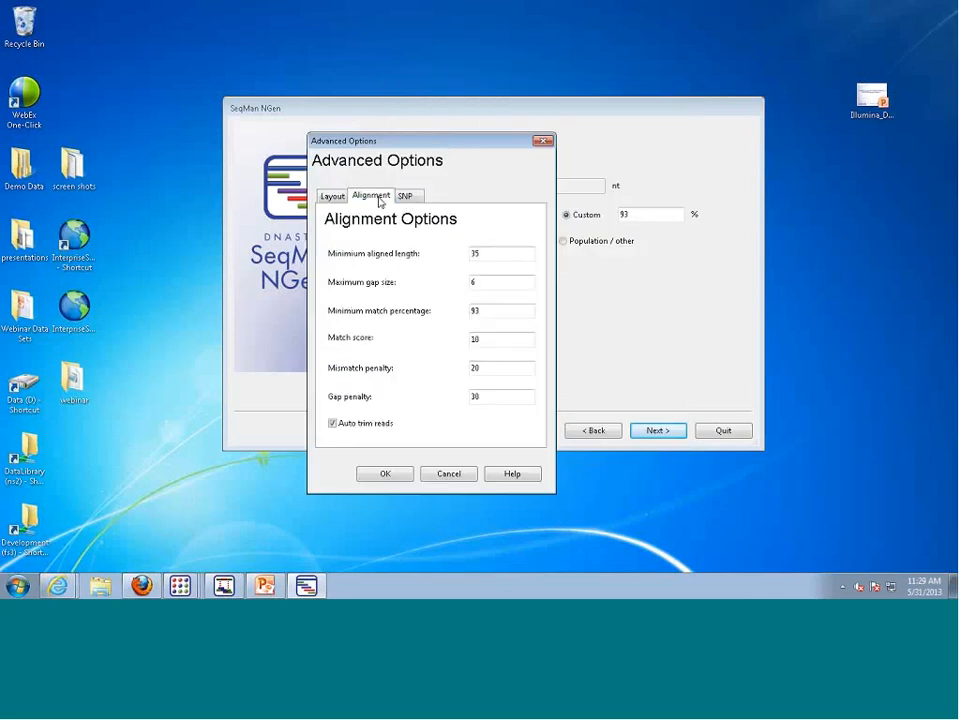
{"action": "left_click", "coordinate": [407, 197]}
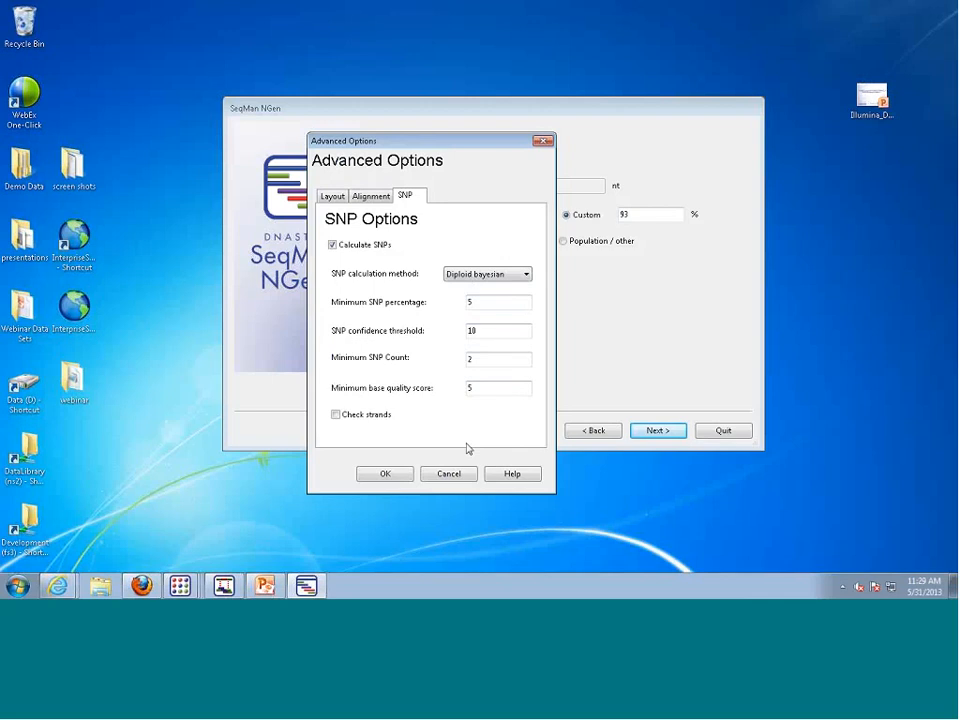
{"action": "left_click", "coordinate": [386, 474]}
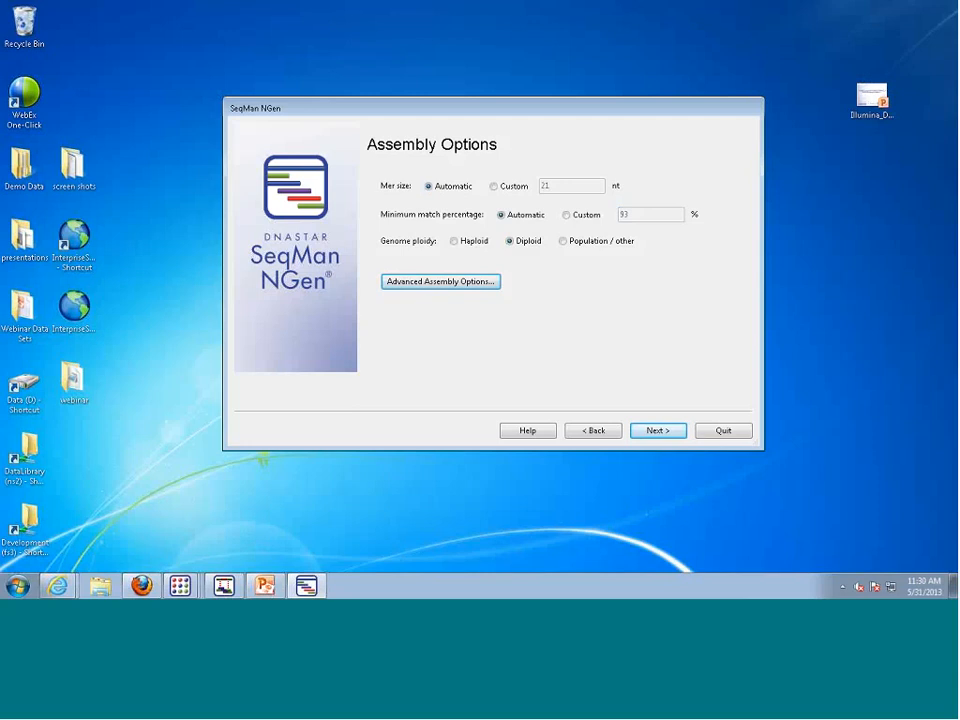
Continue to the generated Exome demo.script, review it, and start the assembly
{"action": "left_click", "coordinate": [655, 434]}
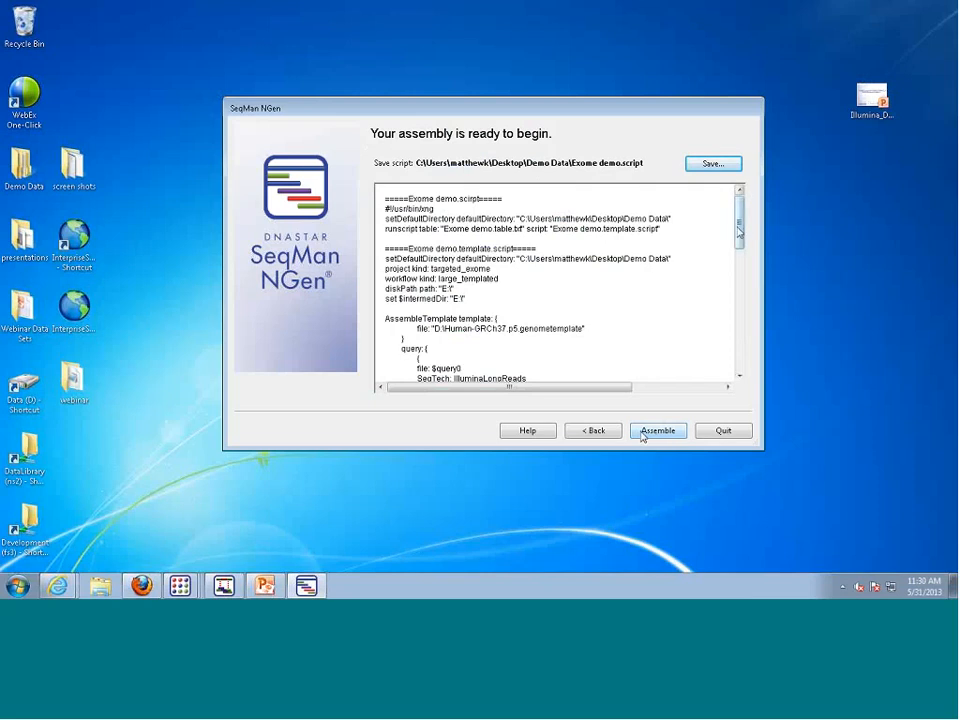
{"action": "scroll", "coordinate": [645, 432], "scroll_direction": "down", "scroll_amount": 1}
{"action": "mouse_move", "coordinate": [741, 237]}
{"action": "left_mouse_down"}
{"action": "mouse_move", "coordinate": [742, 340]}
{"action": "mouse_move", "coordinate": [735, 226]}
{"action": "left_mouse_up"}
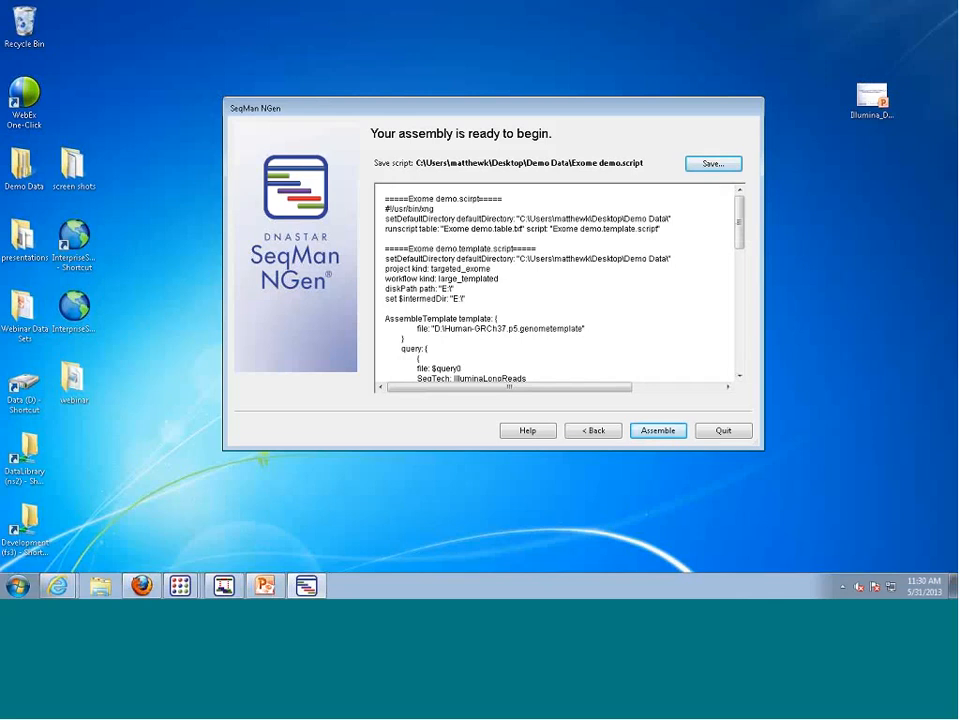
{"action": "left_click_drag", "start_coordinate": [574, 111], "coordinate": [432, 111]}
{"action": "left_click", "coordinate": [518, 431]}
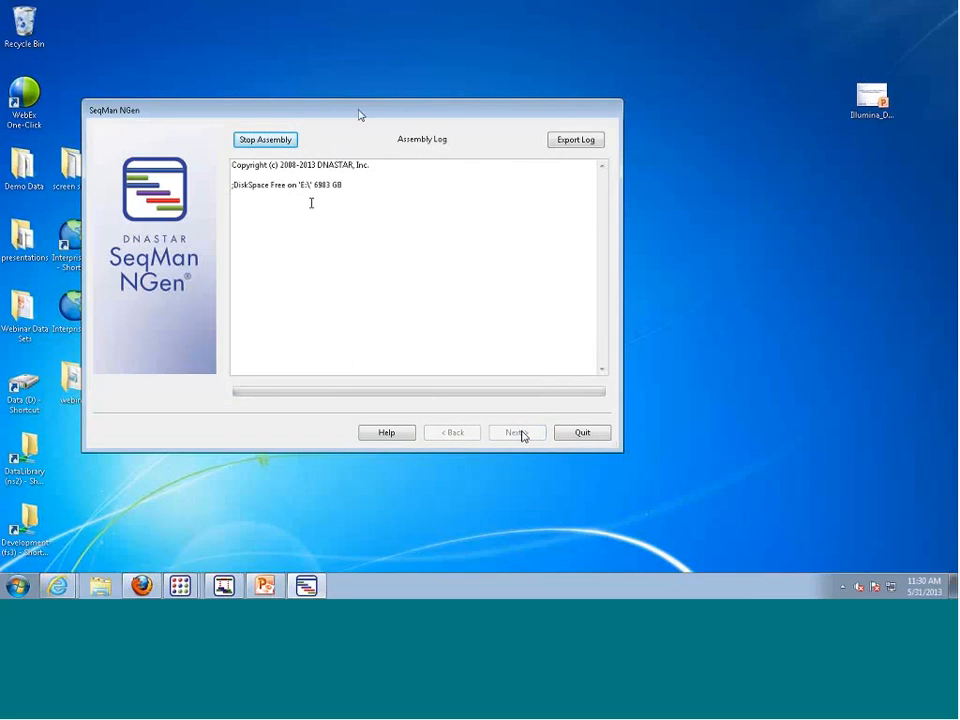
Check the CPU and memory use of the running xng.exe assembly process in Windows Task Manager, keeping the assembly log in view
{"action": "left_click_drag", "start_coordinate": [358, 114], "coordinate": [304, 133]}
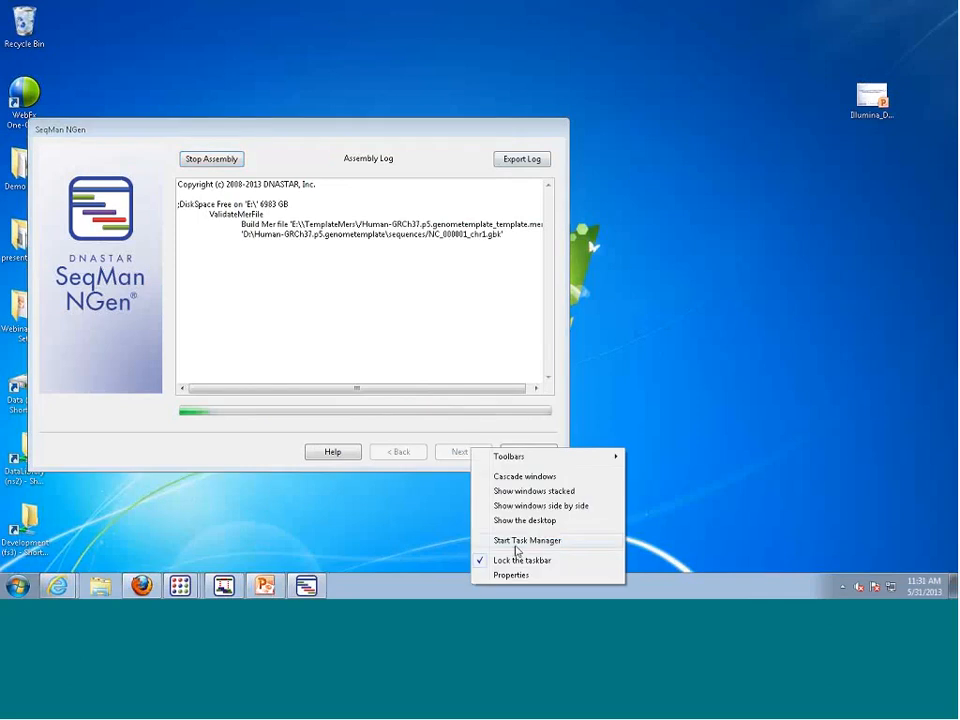
{"action": "left_click", "coordinate": [503, 540]}
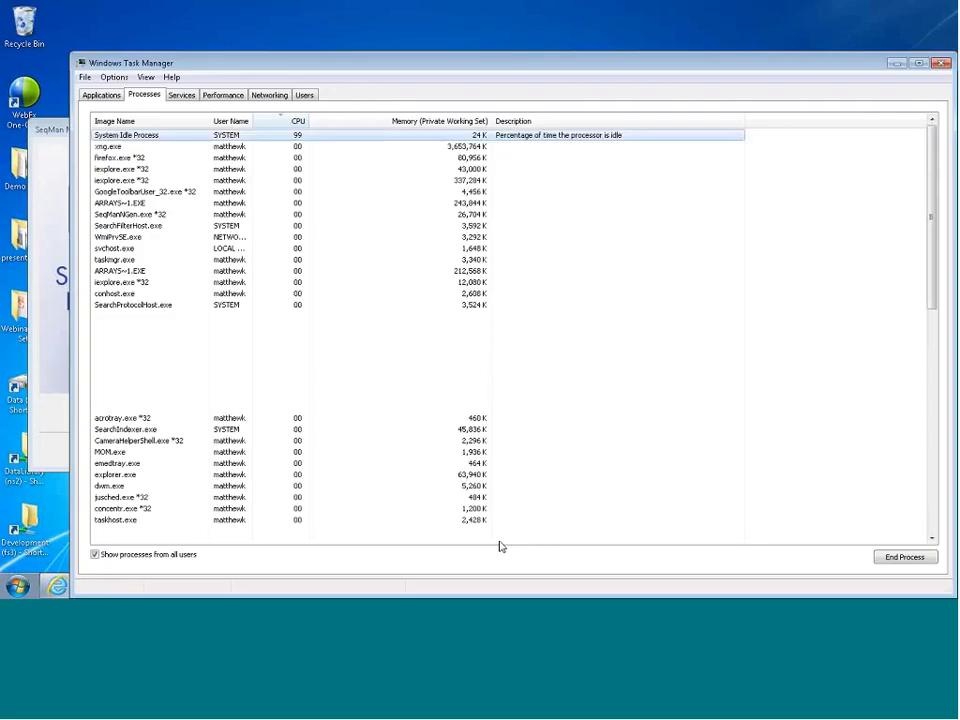
{"action": "left_click_drag", "start_coordinate": [400, 64], "coordinate": [736, 48]}
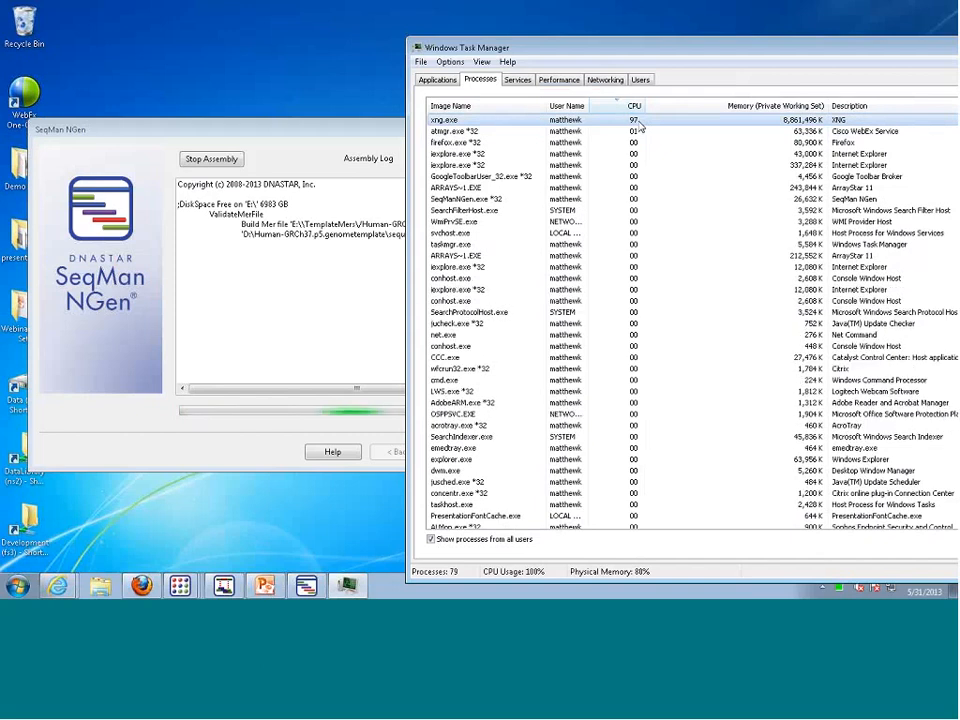
{"action": "left_click_drag", "start_coordinate": [745, 48], "coordinate": [526, 291]}
{"action": "left_click_drag", "start_coordinate": [733, 295], "coordinate": [635, 291]}
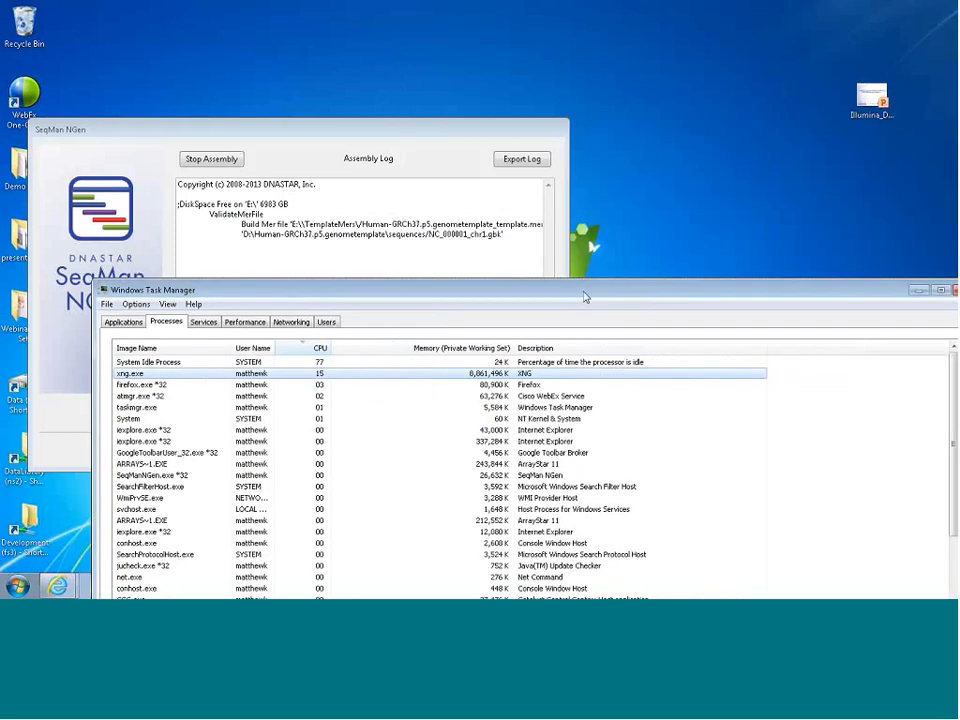
{"action": "left_click_drag", "start_coordinate": [575, 291], "coordinate": [487, 291]}
{"action": "left_click", "coordinate": [880, 289]}
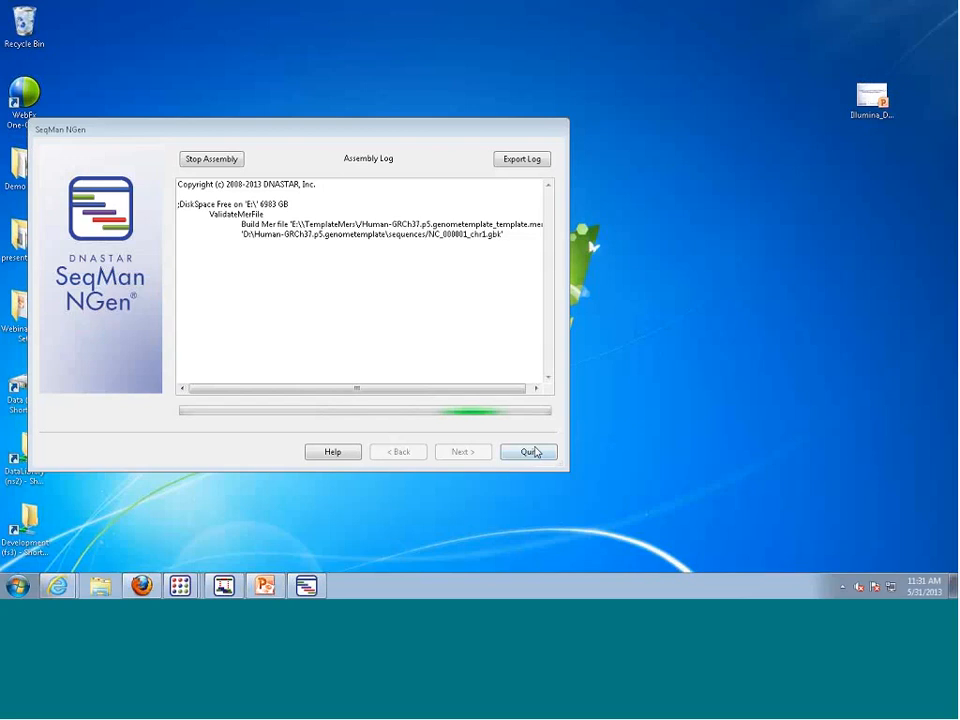
Quit the running assembly and close SeqMan NGen
{"action": "left_click", "coordinate": [536, 452]}
{"action": "left_click", "coordinate": [376, 223]}
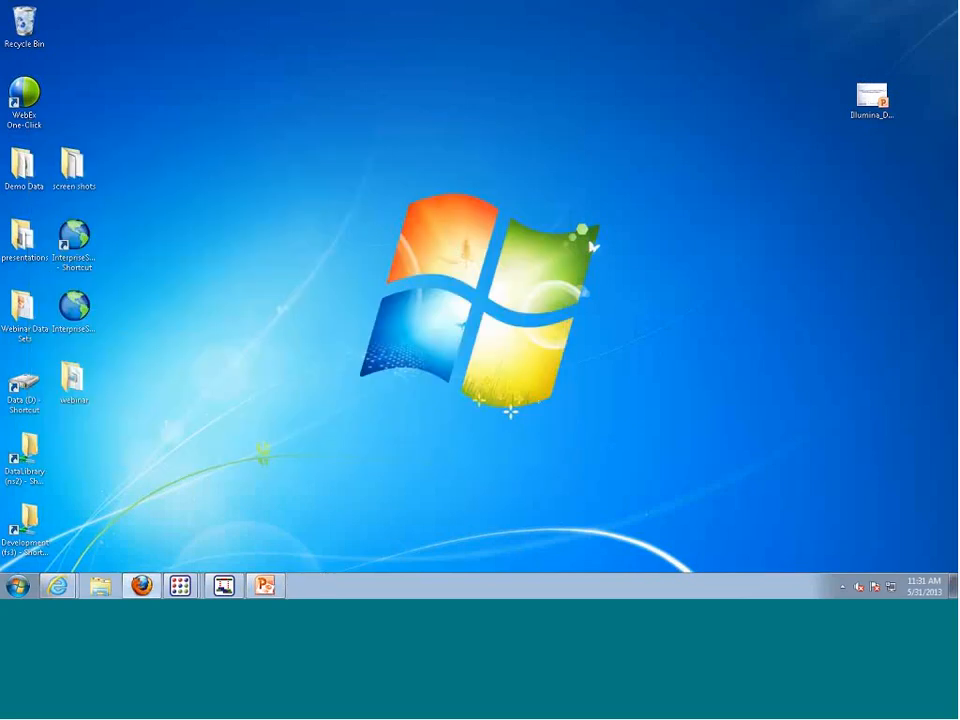
Switch to SeqMan and bring the 8_Human_Exomes_Lite.assembly project window to the front
{"action": "left_click", "coordinate": [224, 586]}
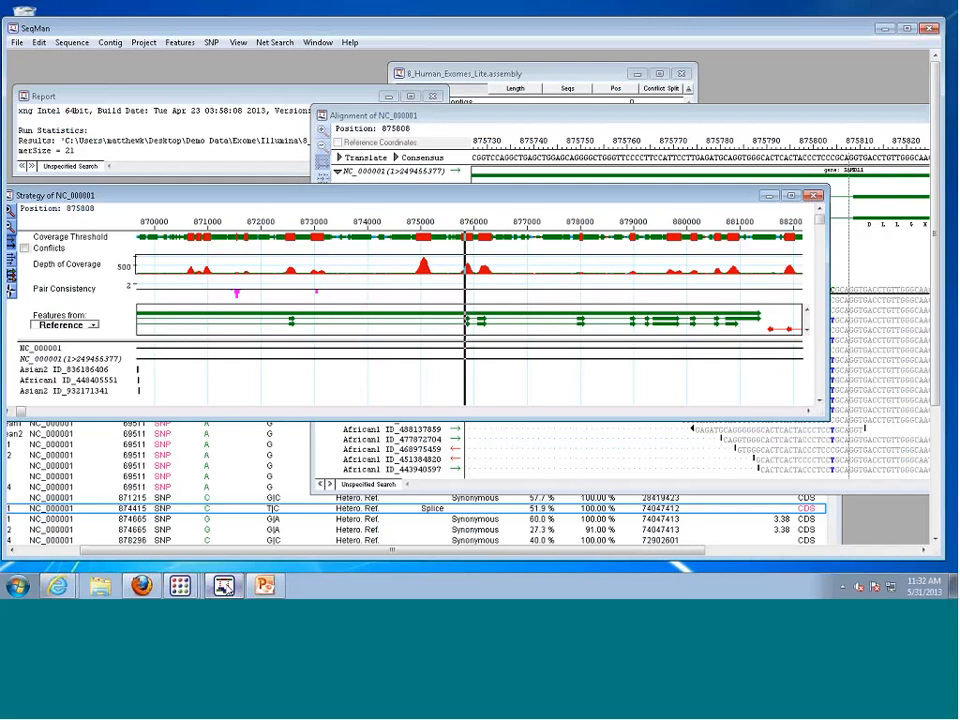
{"action": "left_click", "coordinate": [550, 74]}
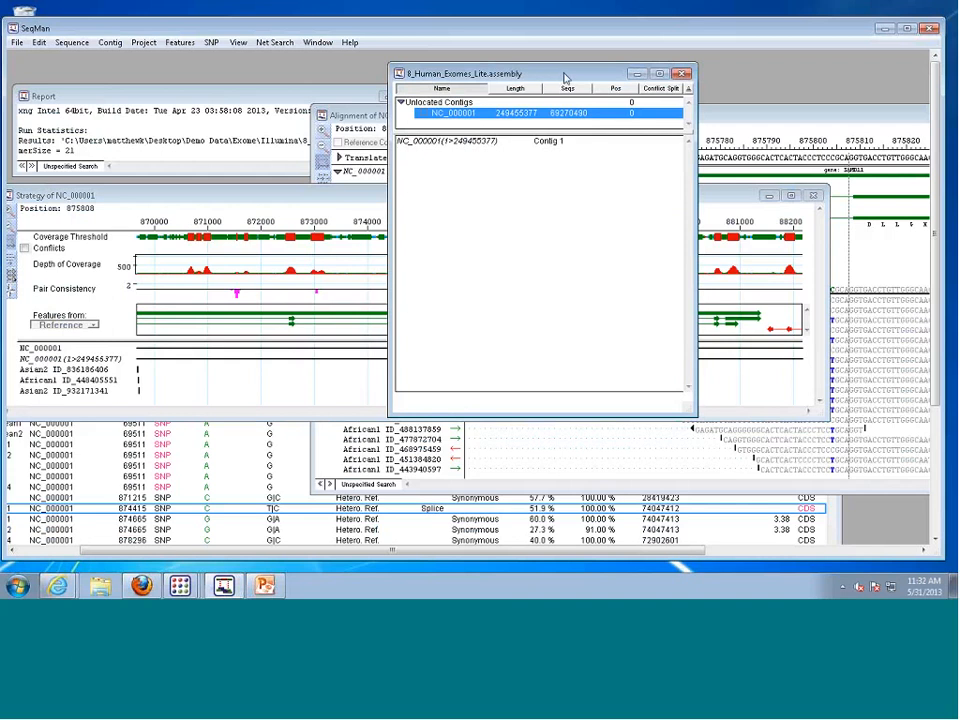
Bring the NC_000001 alignment window forward, clear of the project window, and collapse and re-expand the reference's annotated features
{"action": "left_click_drag", "start_coordinate": [563, 74], "coordinate": [458, 111]}
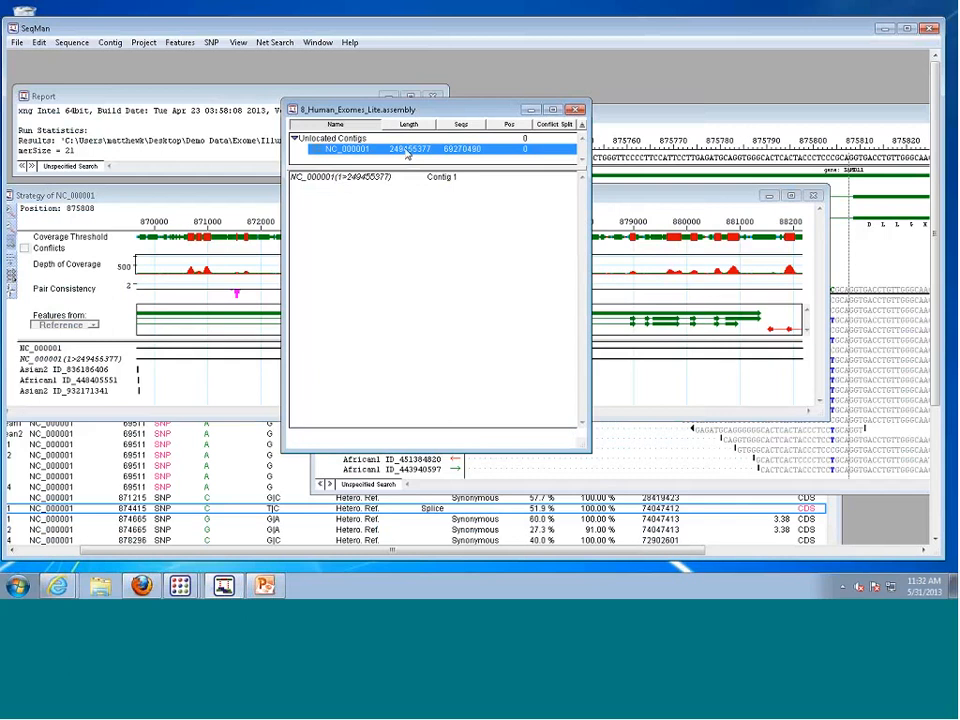
{"action": "left_click_drag", "start_coordinate": [488, 110], "coordinate": [806, 78]}
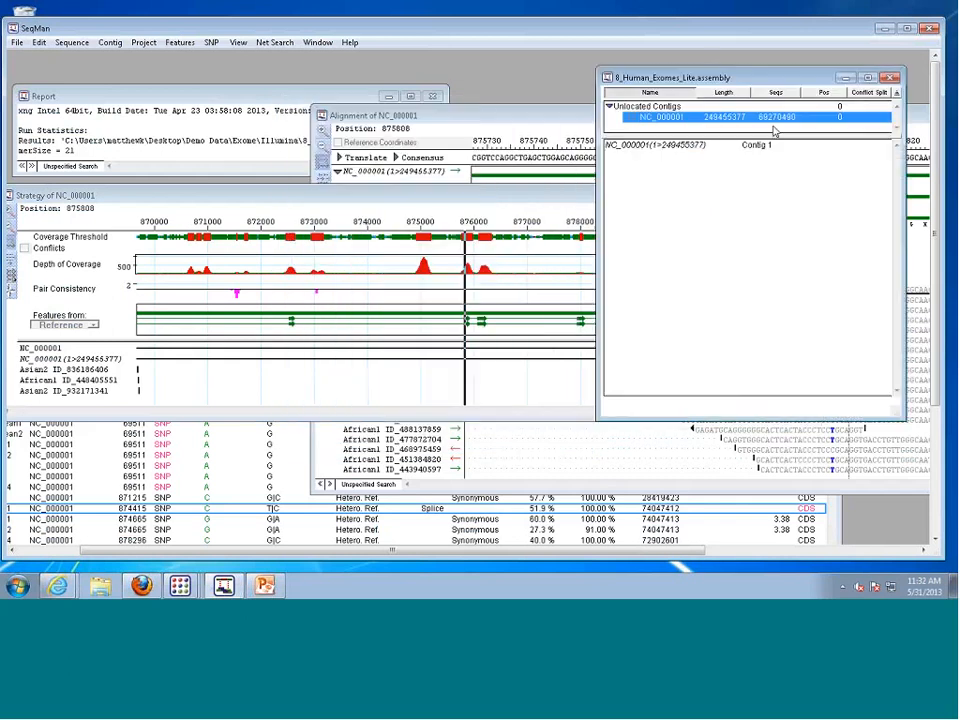
{"action": "left_click_drag", "start_coordinate": [590, 116], "coordinate": [326, 90]}
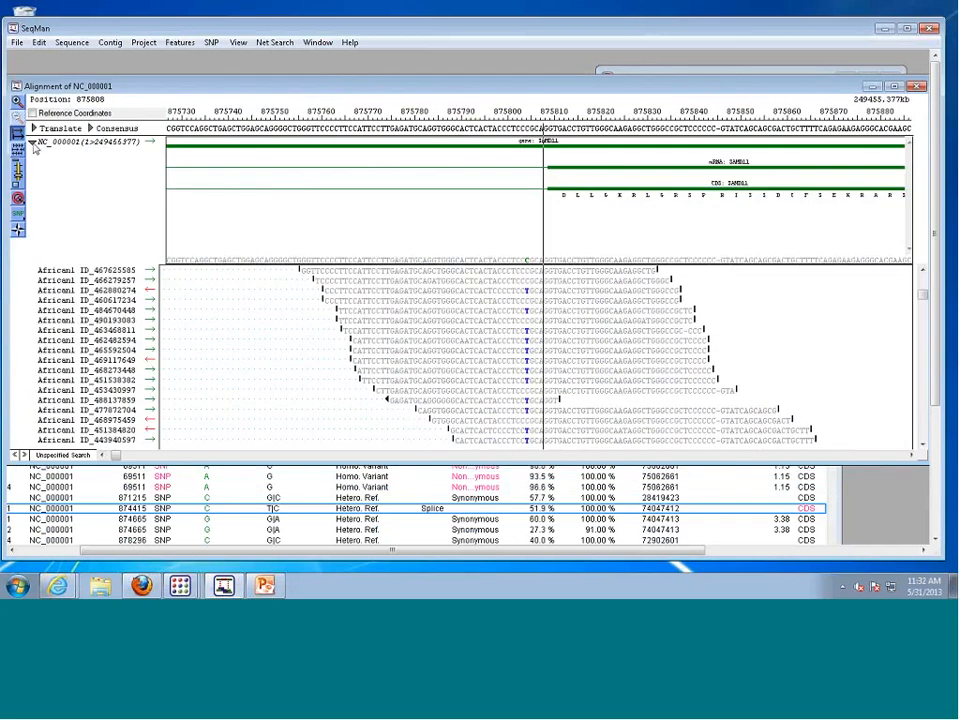
{"action": "left_click", "coordinate": [34, 143]}
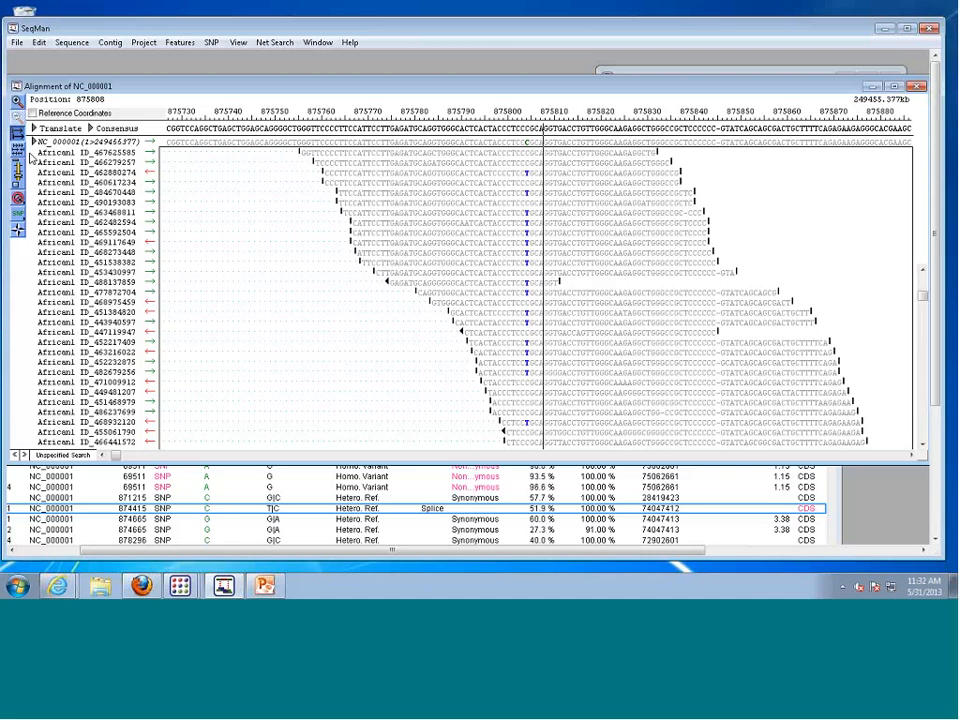
{"action": "left_click", "coordinate": [34, 143]}
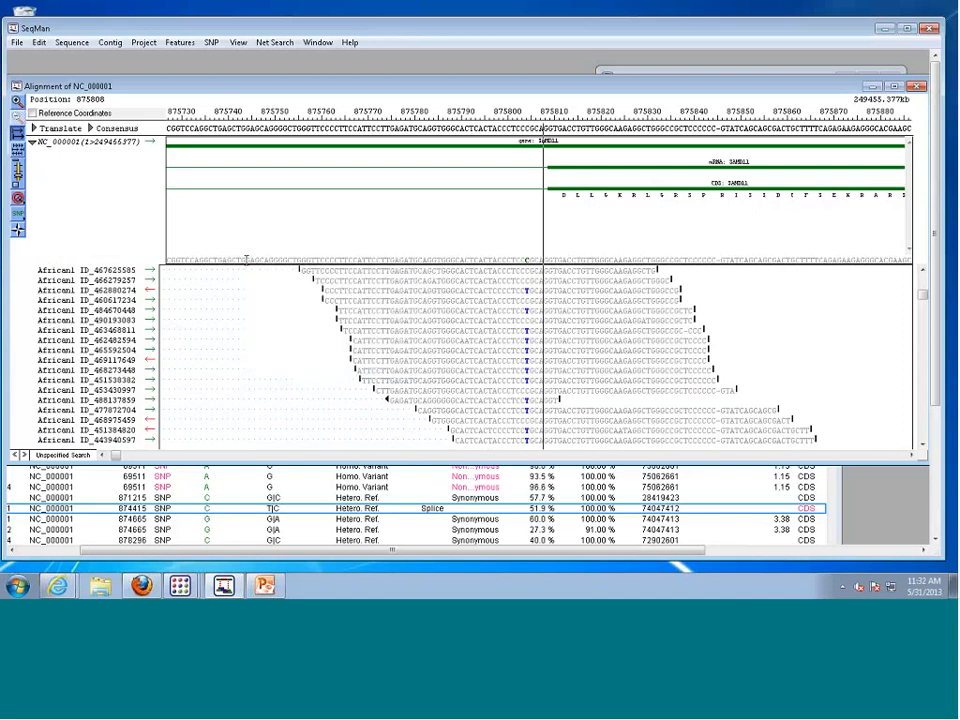
{"action": "mouse_move", "coordinate": [245, 259]}
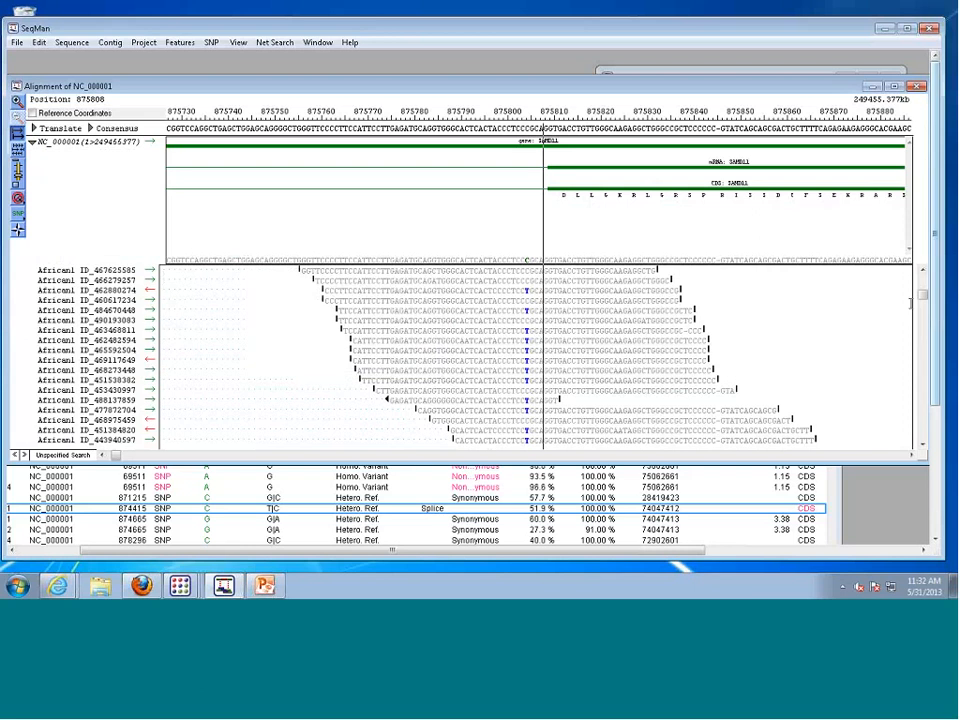
Collapse the reads to the sample level and compare the reference base at position 874415 with the African1 consensus base
{"action": "left_click_drag", "start_coordinate": [922, 294], "coordinate": [922, 275]}
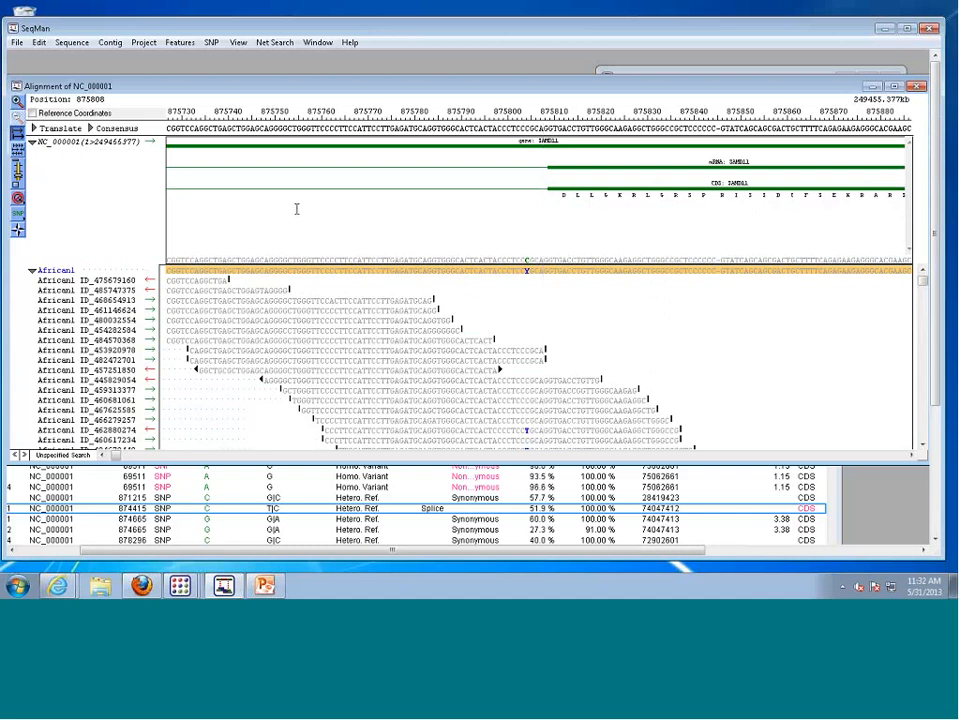
{"action": "left_click", "coordinate": [33, 271]}
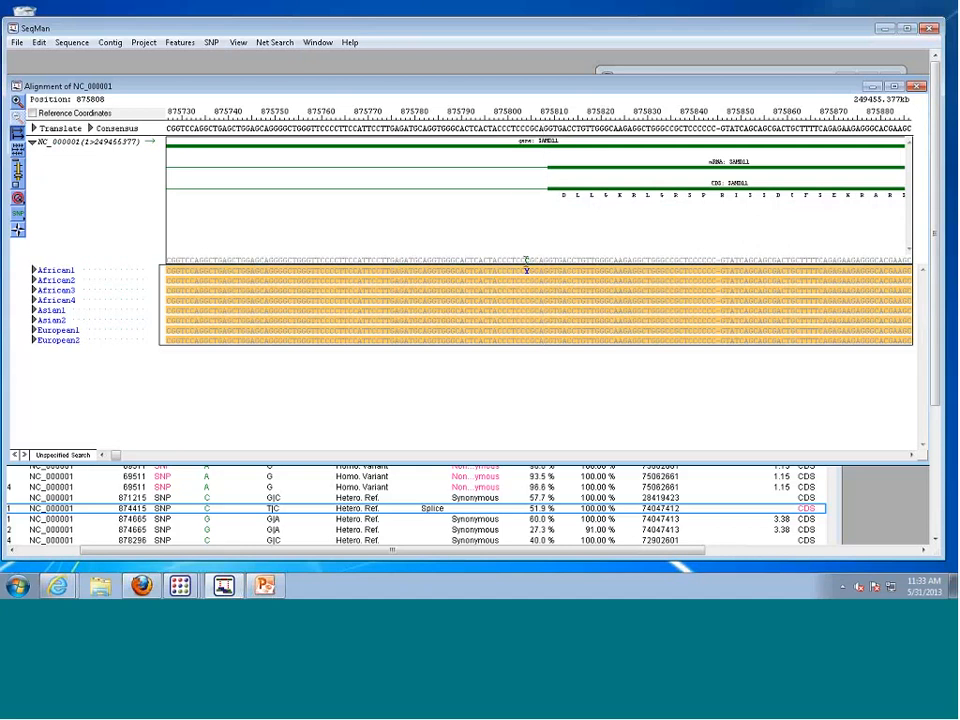
{"action": "left_click", "coordinate": [526, 262]}
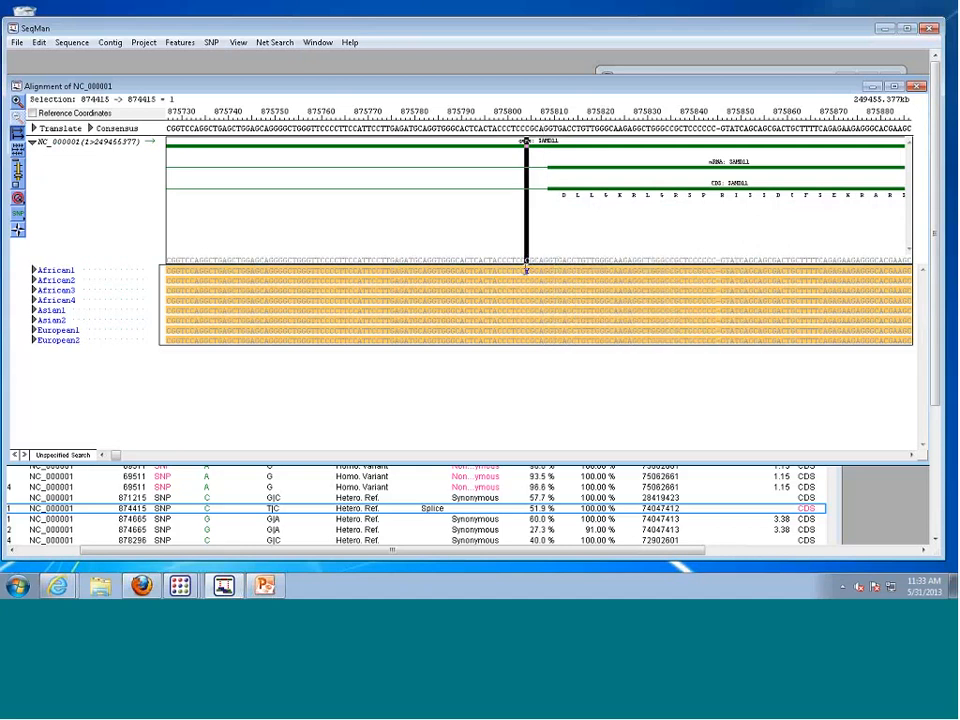
{"action": "left_click", "coordinate": [526, 268]}
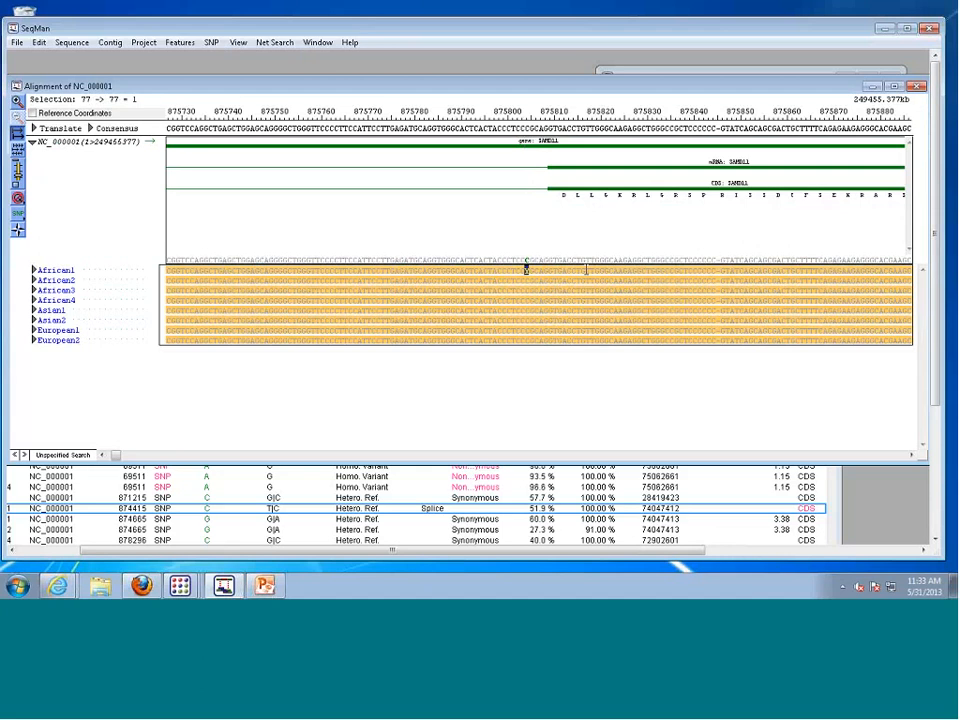
{"action": "mouse_move", "coordinate": [542, 259]}
{"action": "left_click", "coordinate": [526, 258]}
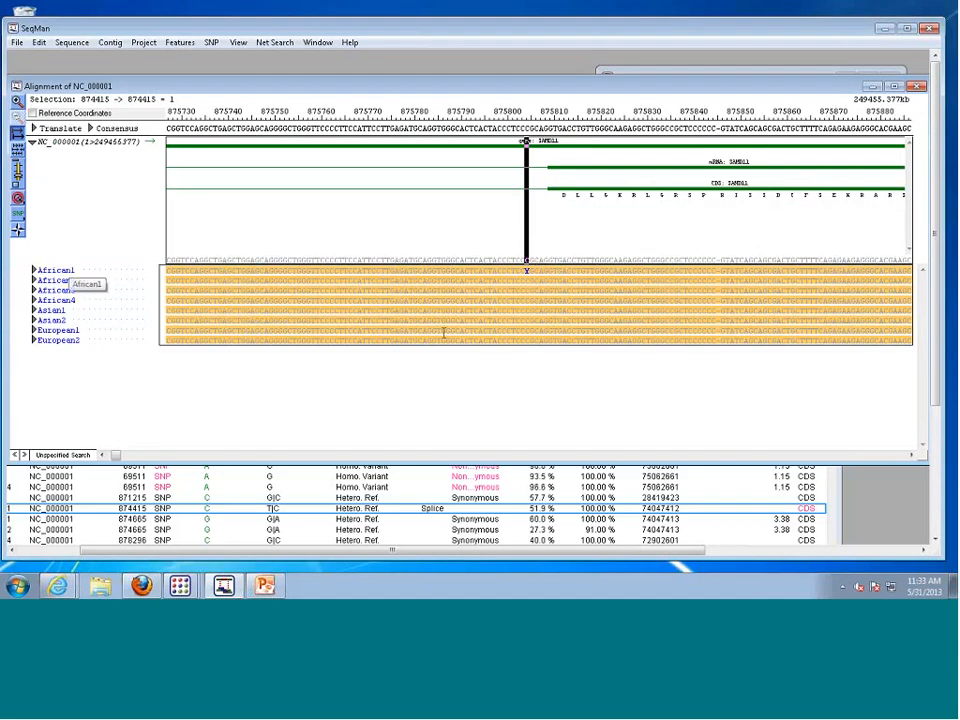
Expand the African1 sample's reads and enlarge the alignment window to show more reads around the SNP
{"action": "left_click", "coordinate": [33, 271]}
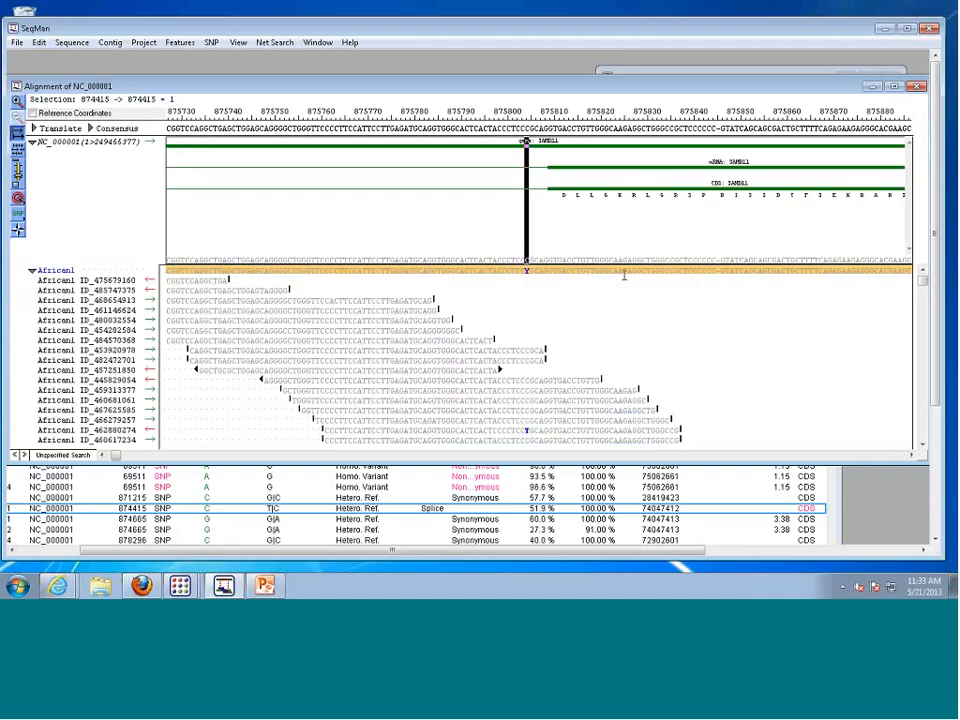
{"action": "scroll", "coordinate": [707, 326], "scroll_direction": "down", "scroll_amount": 2}
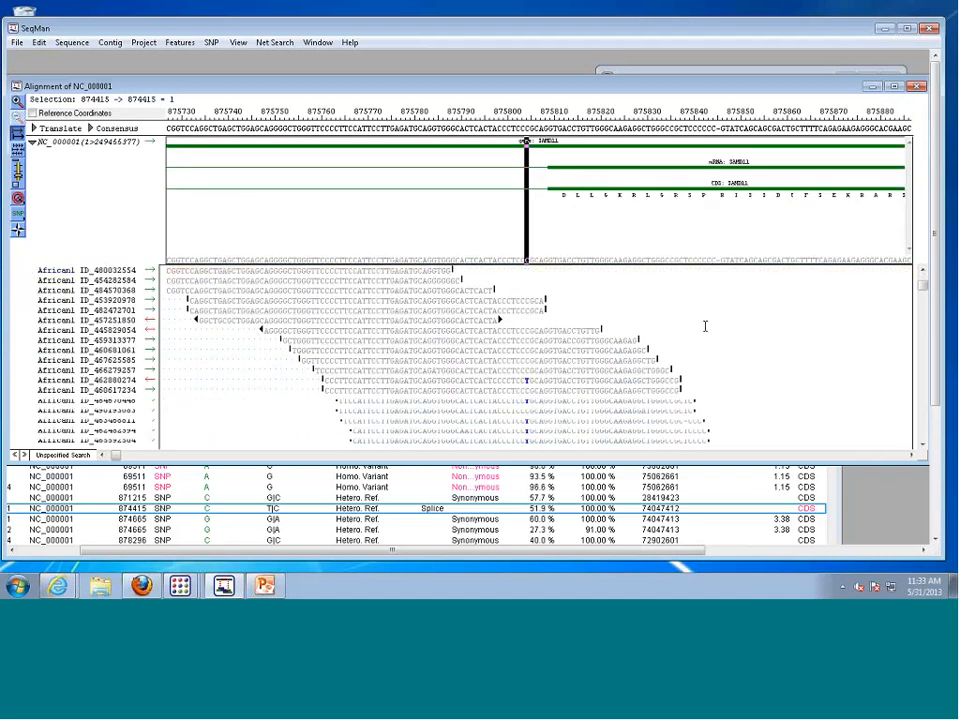
{"action": "left_click_drag", "start_coordinate": [831, 461], "coordinate": [831, 507]}
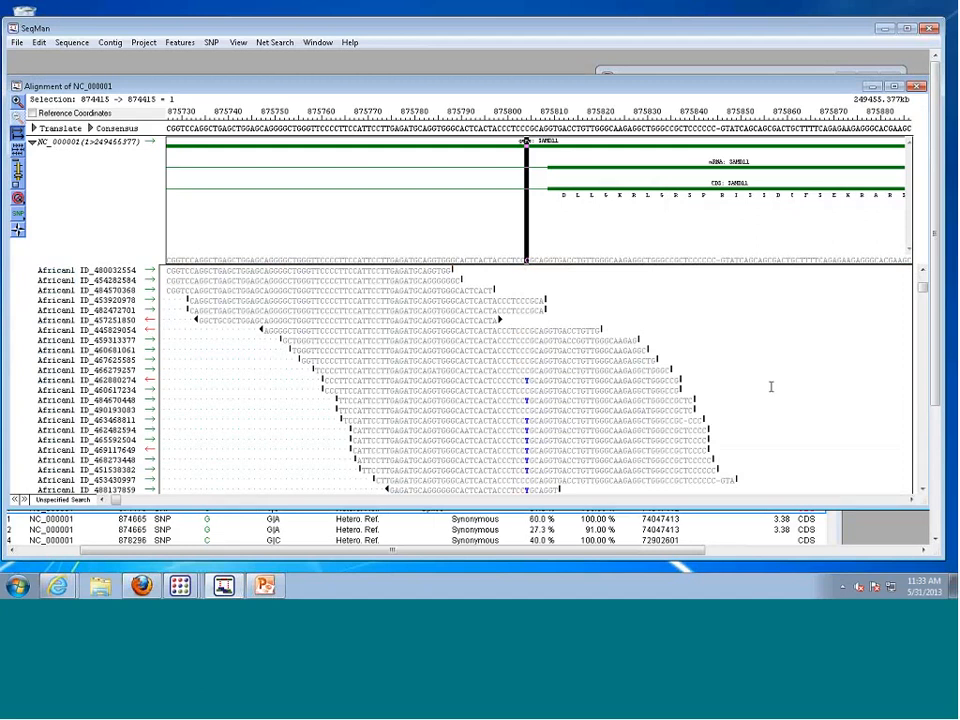
Follow the SAMD11 coding feature downstream to about position 875910 in the alignment and uncover the Strategy window
{"action": "left_click_drag", "start_coordinate": [567, 86], "coordinate": [584, 69]}
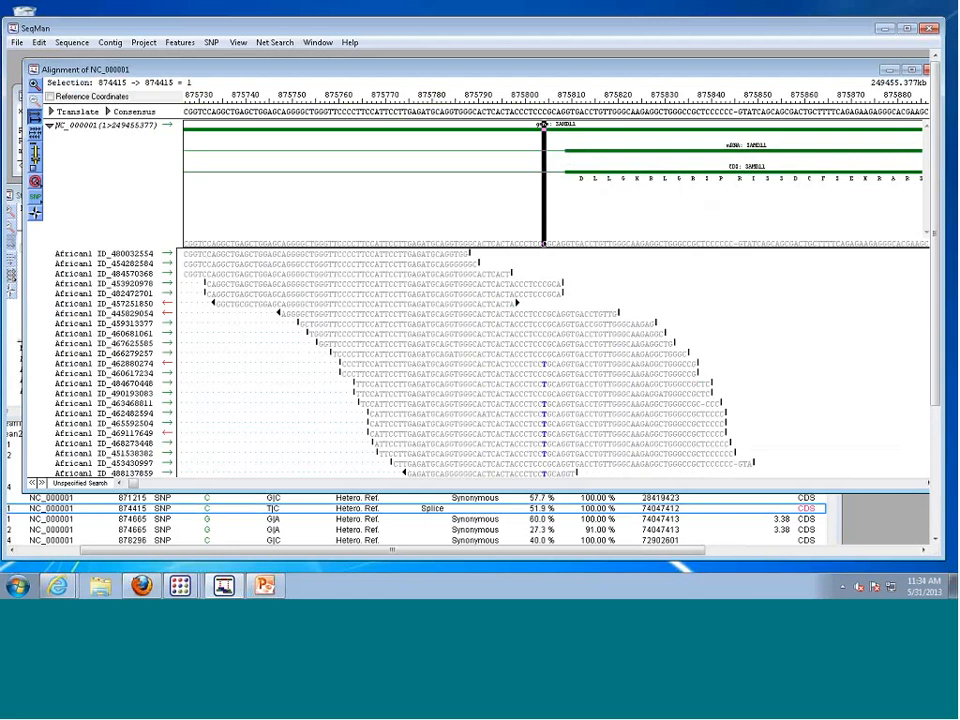
{"action": "left_click", "coordinate": [926, 485]}
{"action": "left_click", "coordinate": [926, 485]}
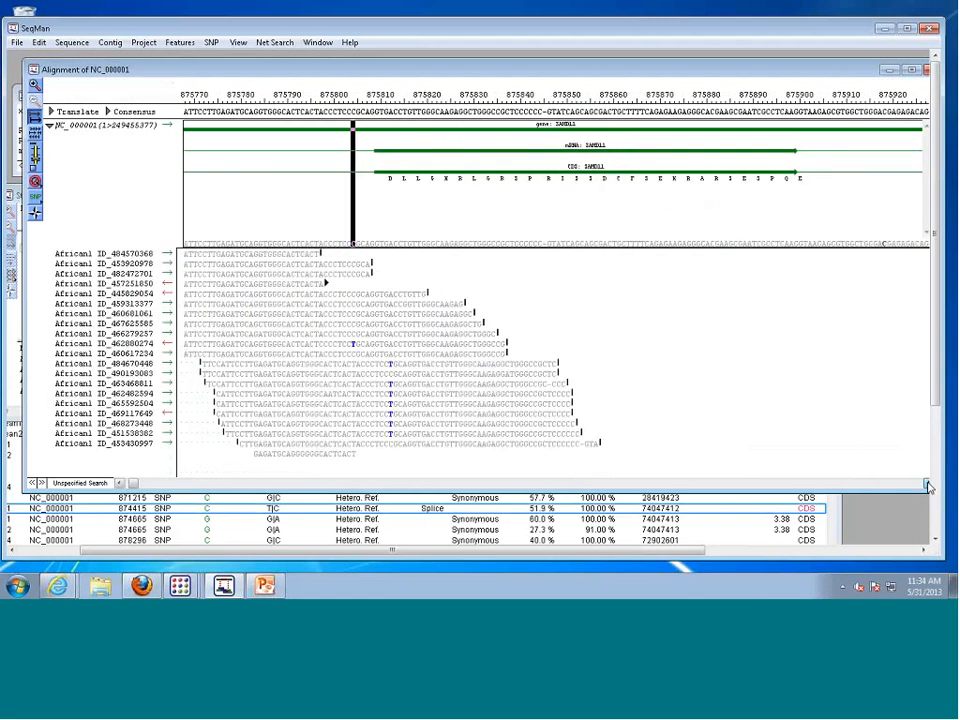
{"action": "left_click", "coordinate": [926, 485]}
{"action": "left_click_drag", "start_coordinate": [302, 77], "coordinate": [465, 89]}
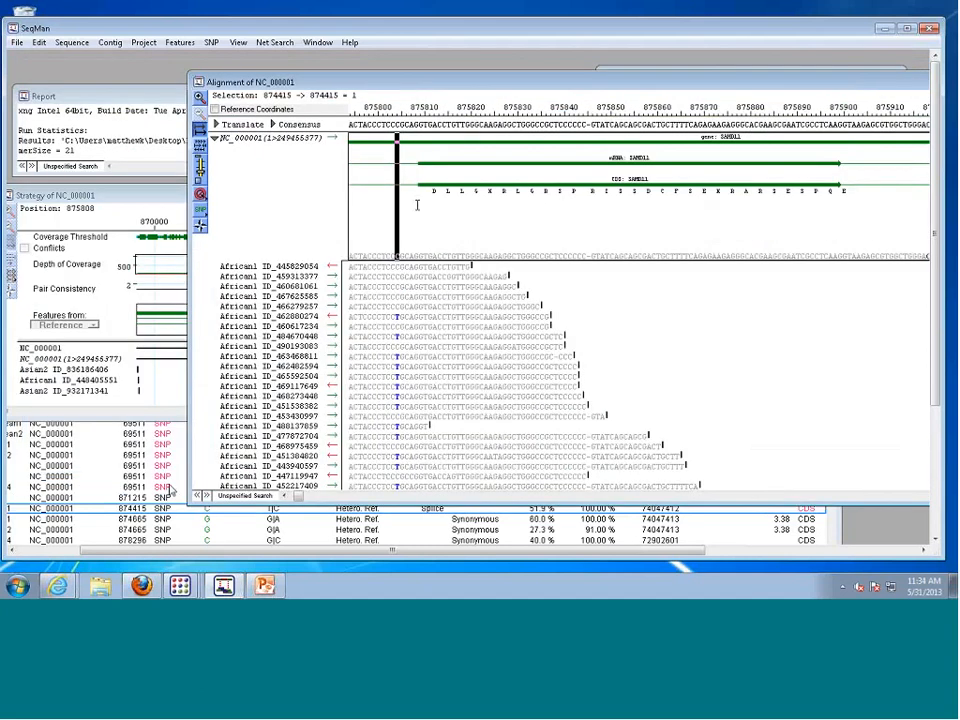
Place the cursor at consensus position 875855 in the alignment and show that location in the NC_000001 Strategy view
{"action": "left_click", "coordinate": [148, 204]}
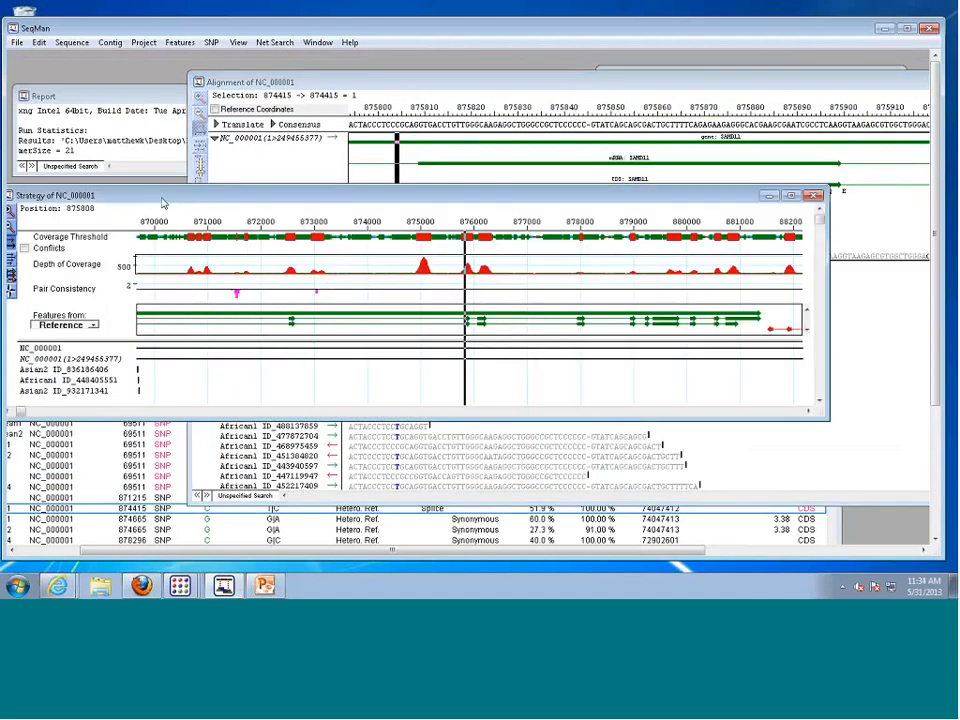
{"action": "left_click_drag", "start_coordinate": [466, 200], "coordinate": [499, 189]}
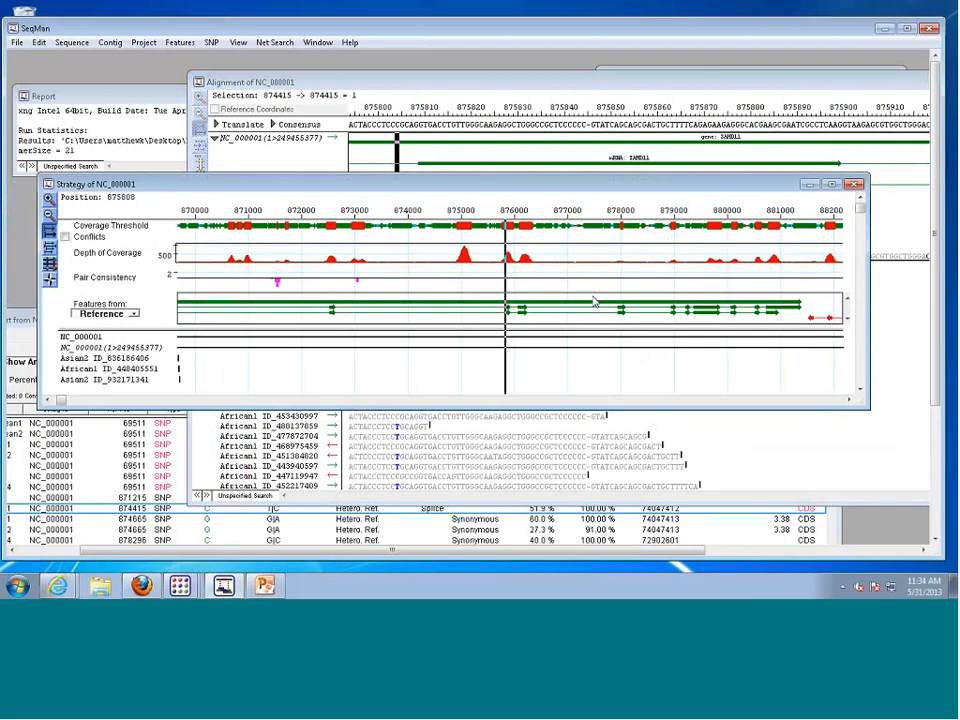
{"action": "left_click", "coordinate": [103, 46]}
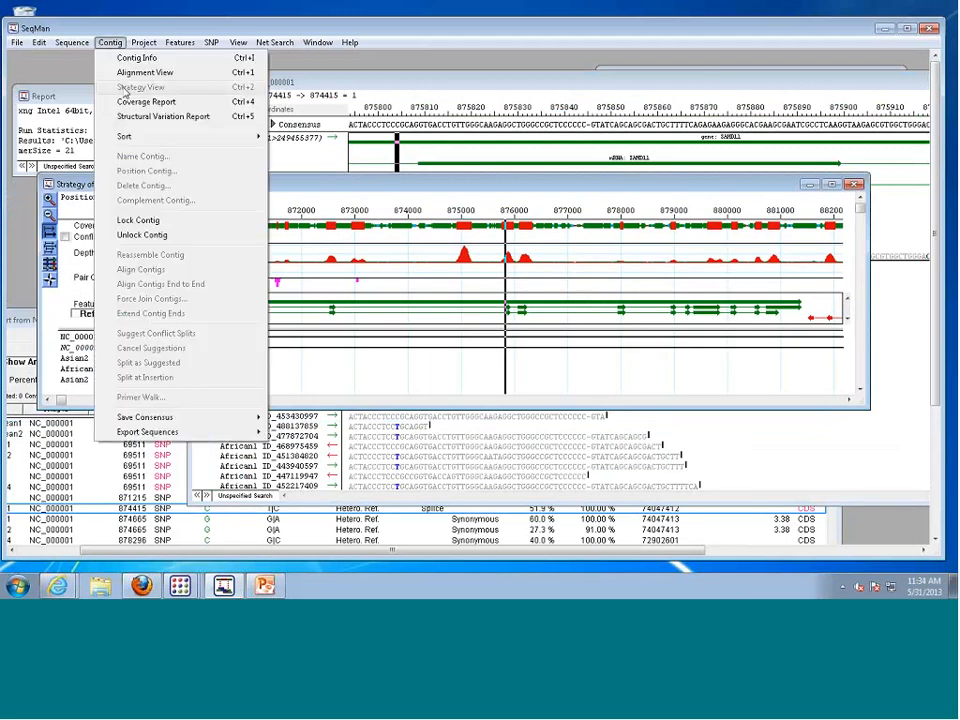
{"action": "left_click", "coordinate": [359, 188]}
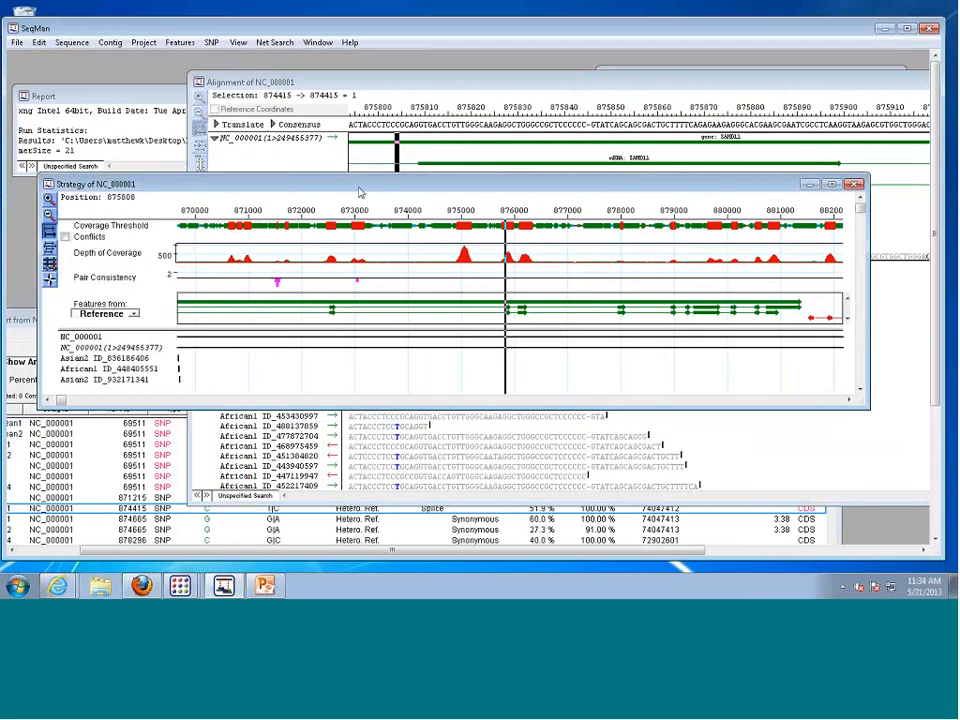
{"action": "left_click", "coordinate": [635, 129]}
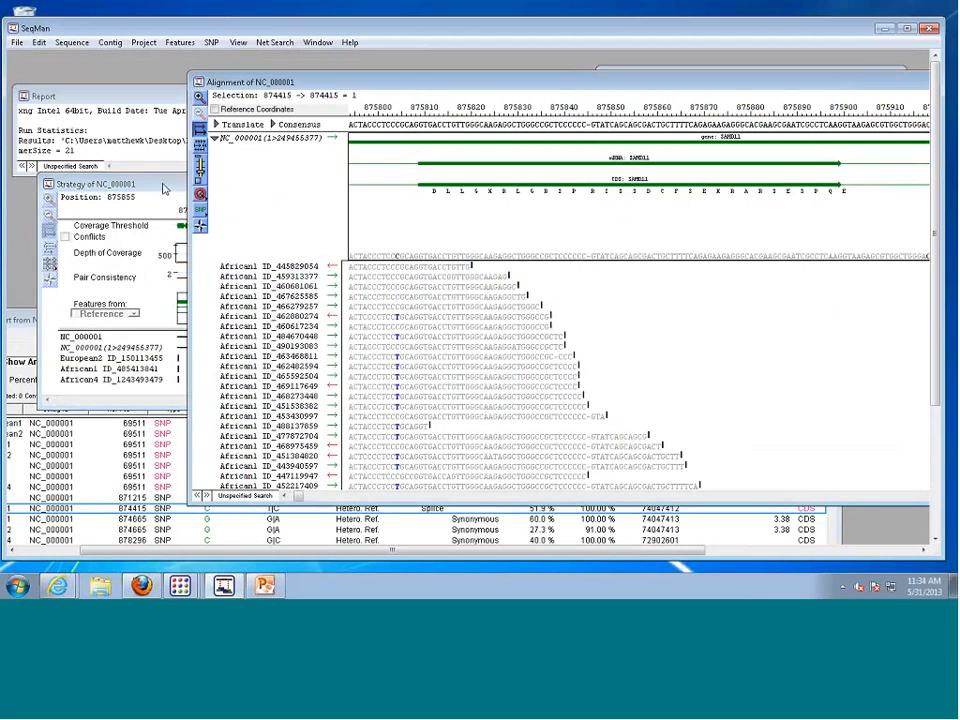
{"action": "left_click", "coordinate": [165, 189]}
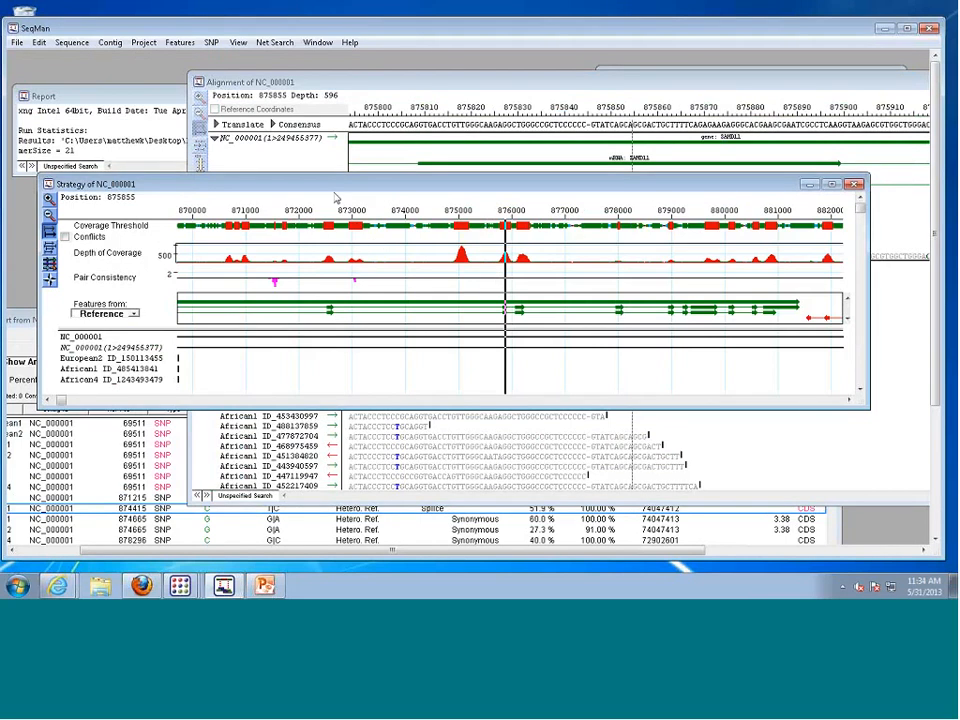
Enlarge the Strategy window and expand its coverage, pair consistency and feature tracks
{"action": "mouse_move", "coordinate": [358, 229]}
{"action": "left_click_drag", "start_coordinate": [388, 407], "coordinate": [390, 525]}
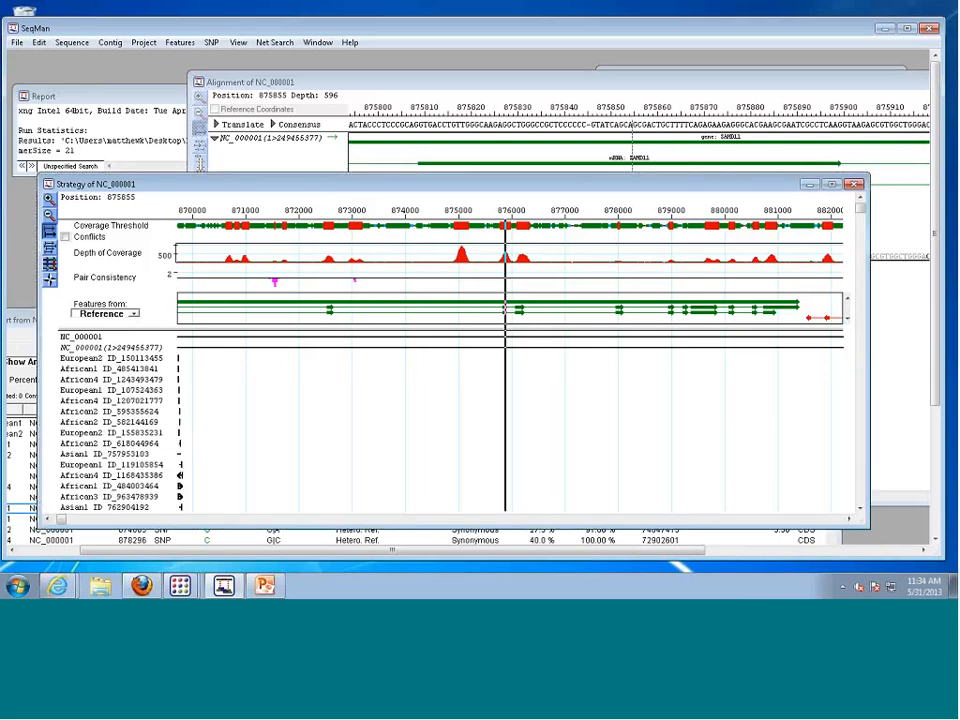
{"action": "left_click_drag", "start_coordinate": [405, 329], "coordinate": [405, 459]}
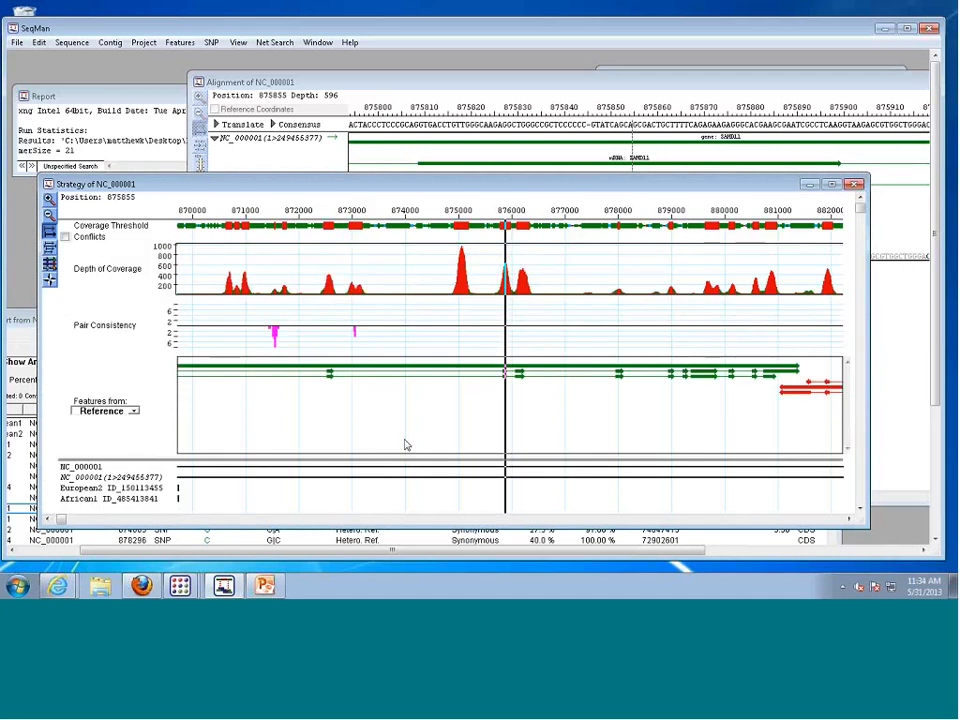
Zoom in on the Strategy view and examine the SAMD11 gene annotation and the coverage downstream to about position 890000
{"action": "left_click", "coordinate": [48, 199]}
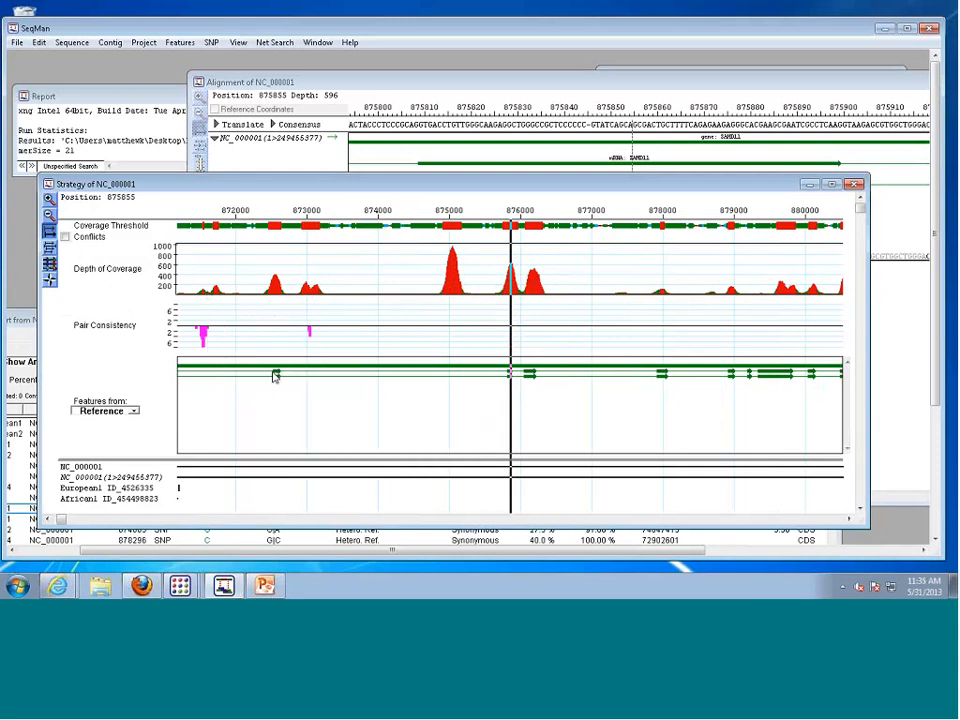
{"action": "left_click_drag", "start_coordinate": [494, 184], "coordinate": [488, 107]}
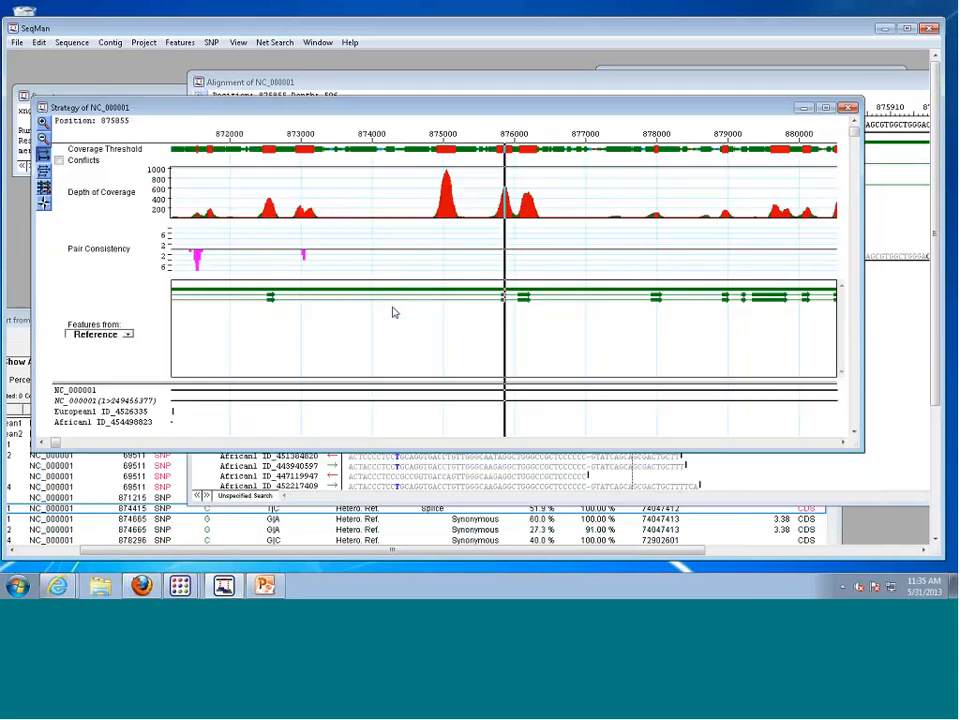
{"action": "mouse_move", "coordinate": [391, 294]}
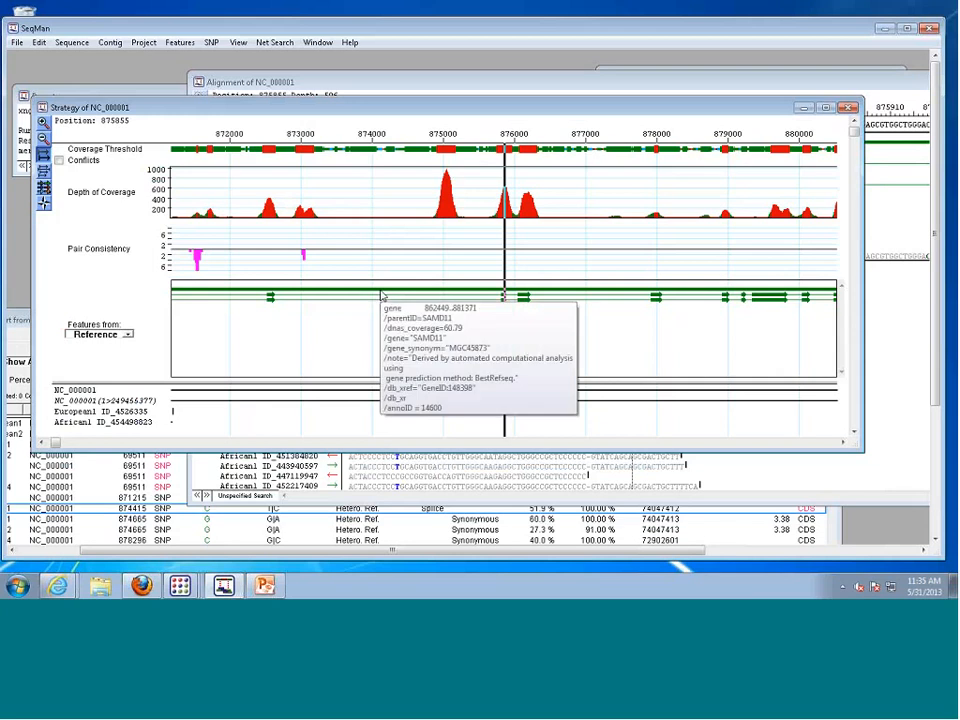
{"action": "left_click", "coordinate": [843, 443]}
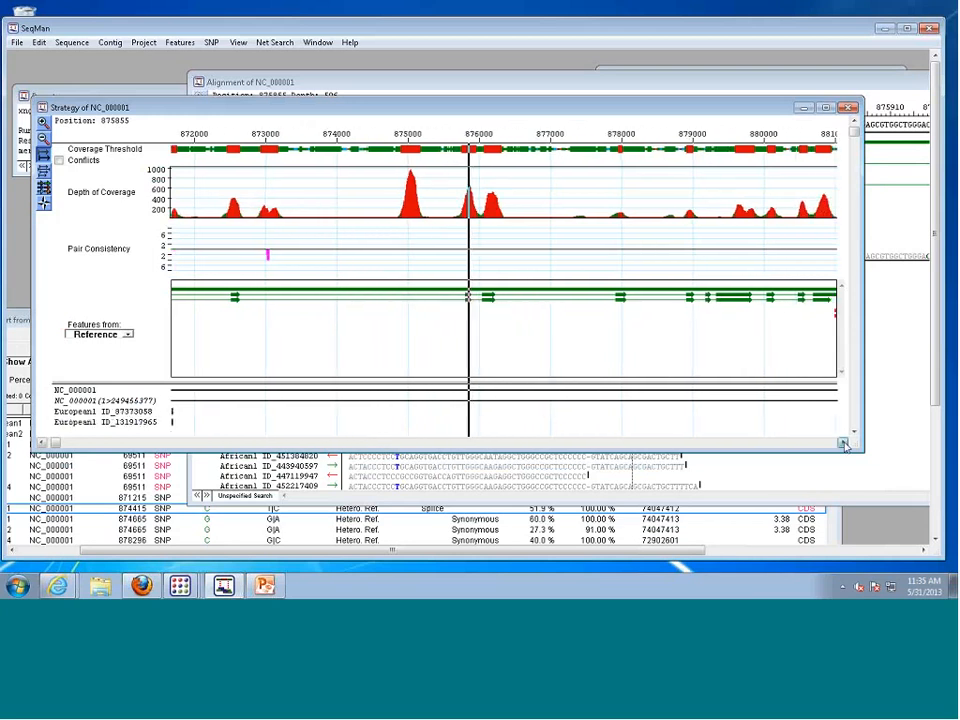
{"action": "left_click_drag", "start_coordinate": [843, 443], "coordinate": [842, 443]}
{"action": "left_click_drag", "start_coordinate": [579, 108], "coordinate": [642, 71]}
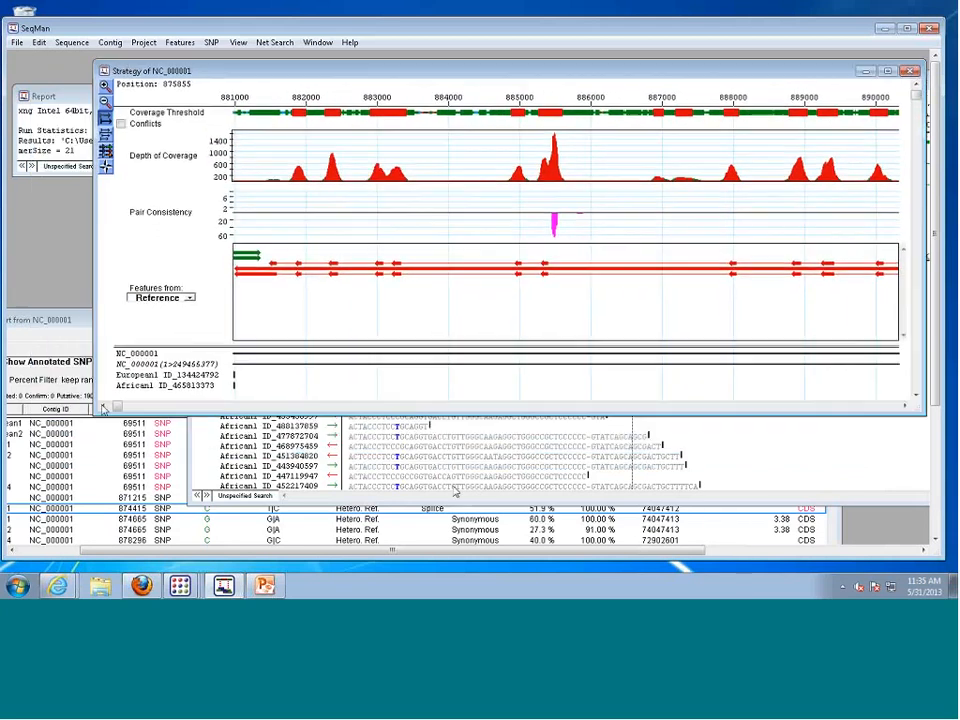
Locate the African1 SNP at reference position 874665 from the SNP Statistics Report in the Strategy view, and reposition the report to show its full table
{"action": "left_click", "coordinate": [80, 322]}
{"action": "left_click_drag", "start_coordinate": [205, 320], "coordinate": [303, 189]}
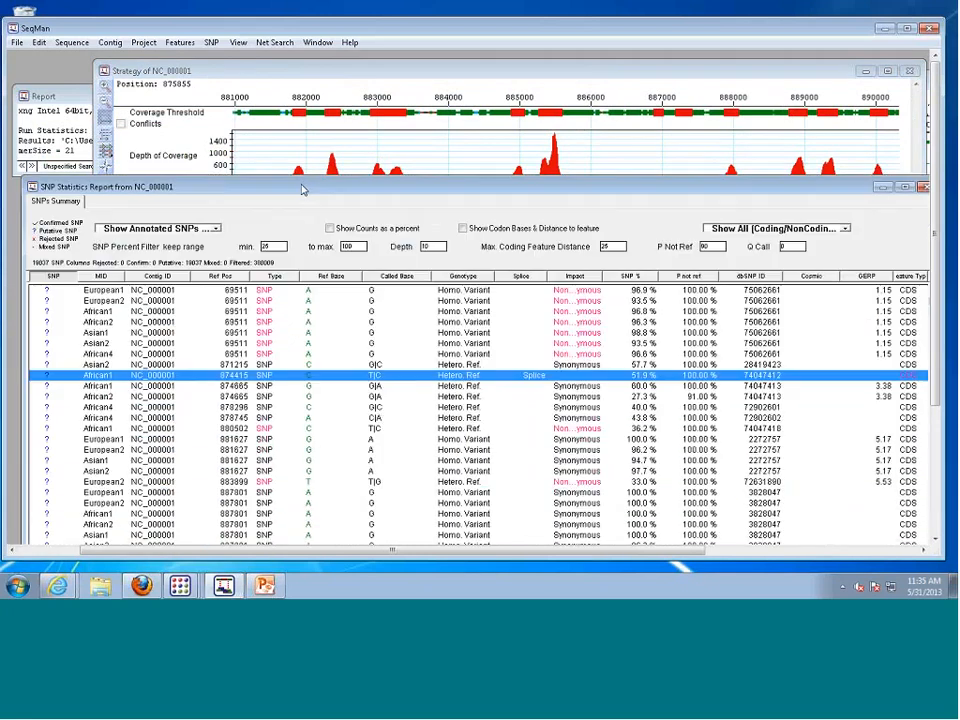
{"action": "left_click", "coordinate": [266, 385]}
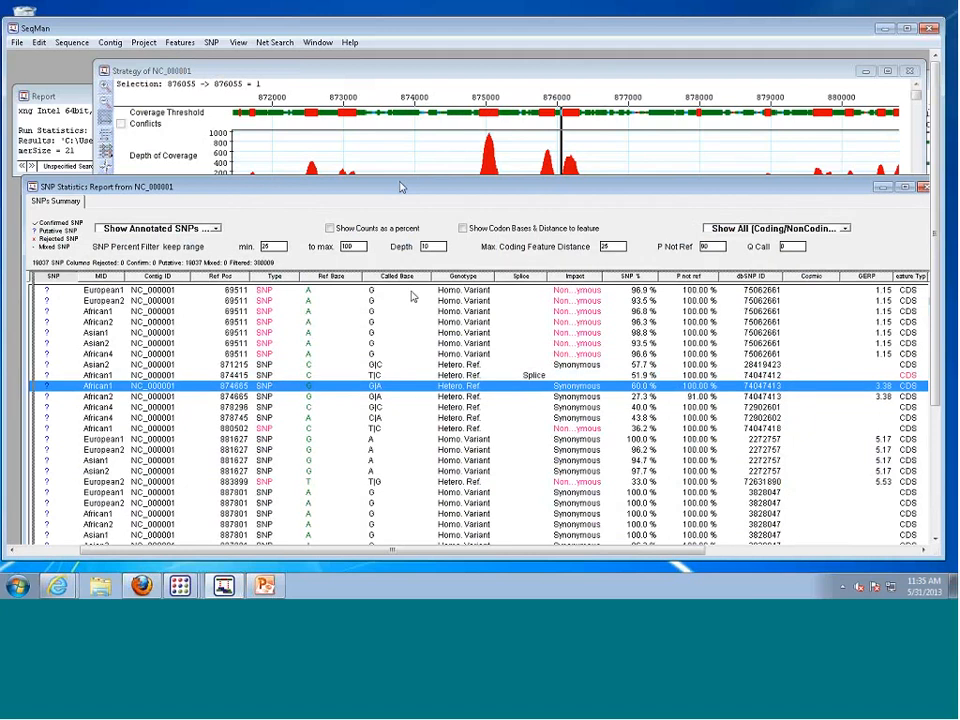
{"action": "left_click_drag", "start_coordinate": [400, 187], "coordinate": [411, 307]}
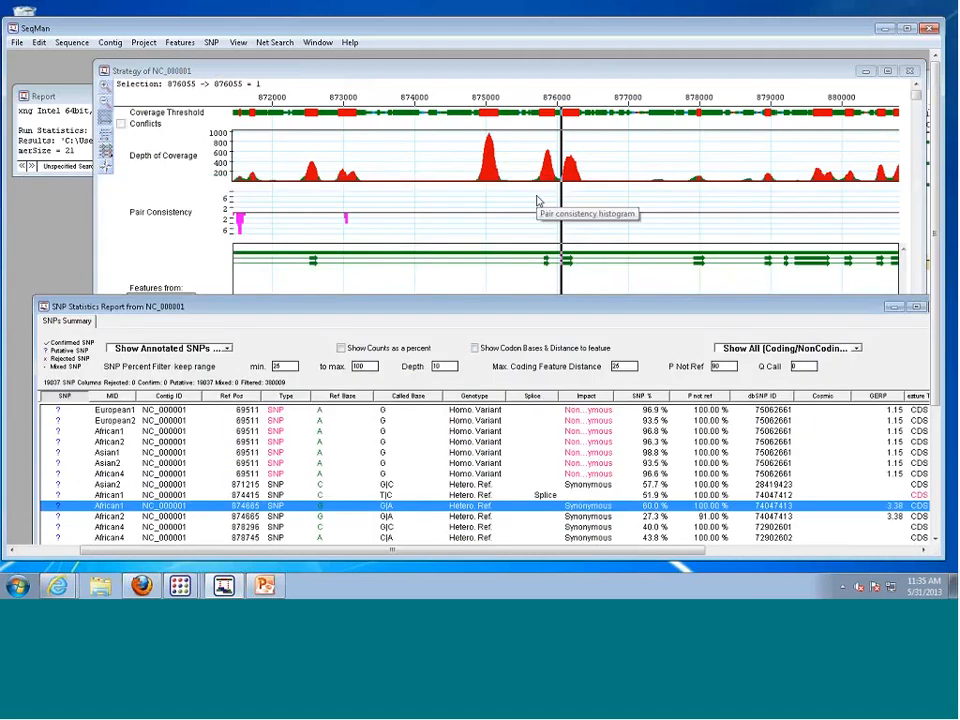
{"action": "left_click_drag", "start_coordinate": [316, 306], "coordinate": [355, 170]}
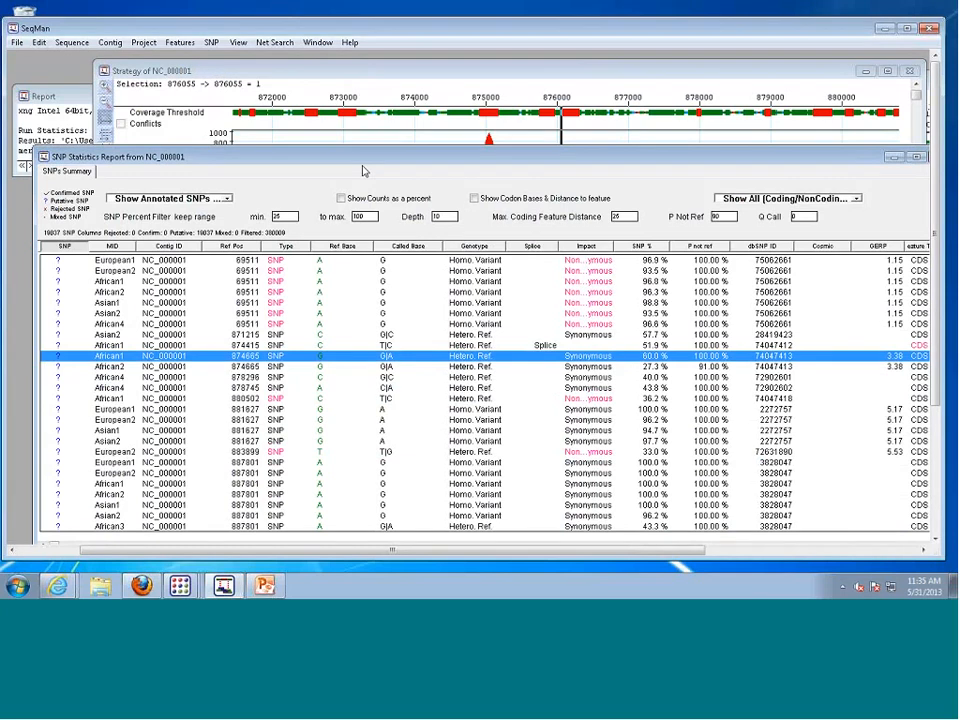
{"action": "left_click_drag", "start_coordinate": [363, 172], "coordinate": [350, 118]}
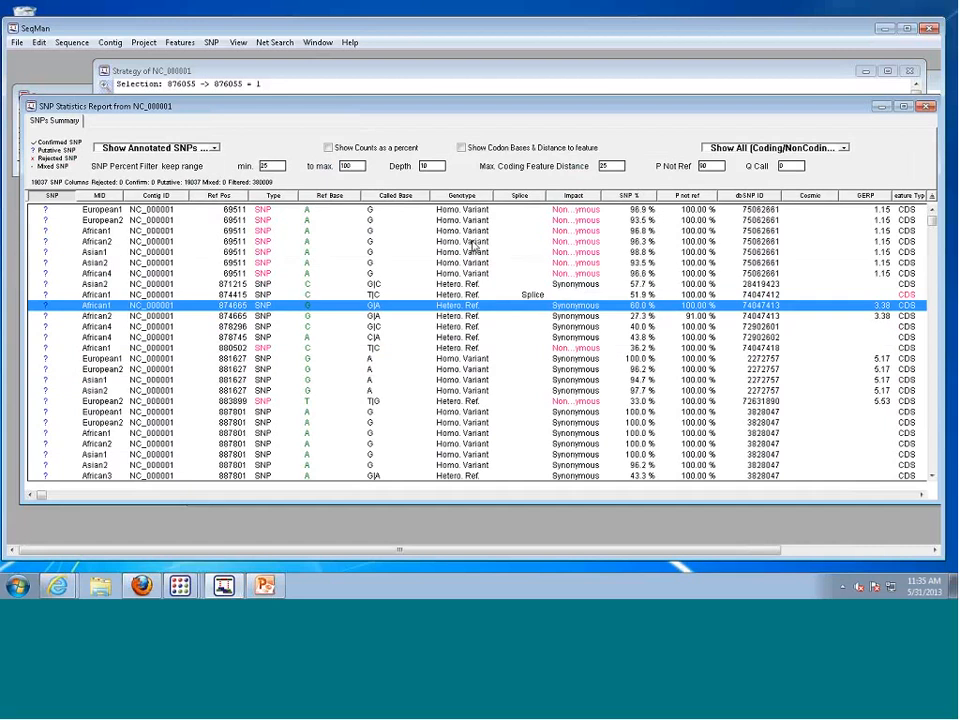
Open the alignment for the African1 SNP at reference position 874665 and arrange the window to examine the African1 reads
{"action": "double_click", "coordinate": [266, 307]}
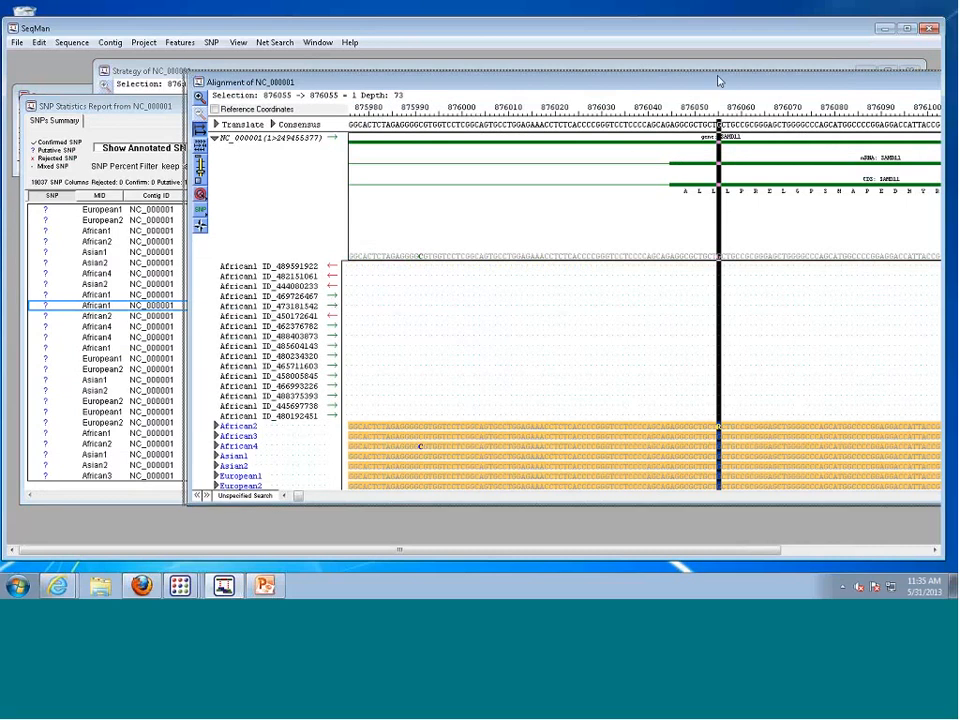
{"action": "left_click_drag", "start_coordinate": [718, 81], "coordinate": [630, 67]}
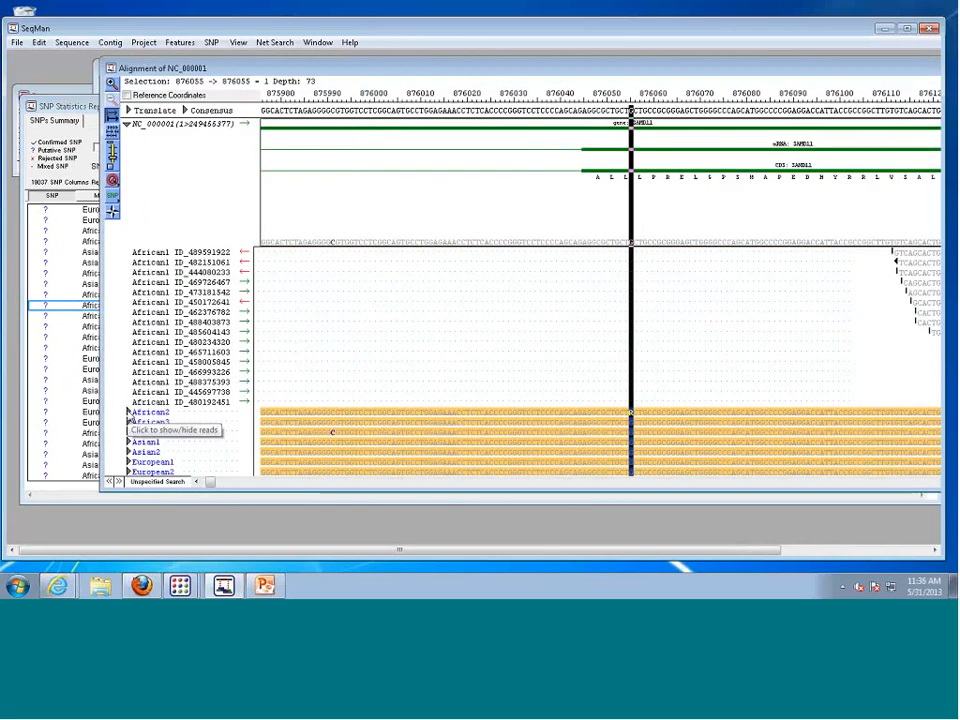
{"action": "left_click_drag", "start_coordinate": [654, 75], "coordinate": [540, 80]}
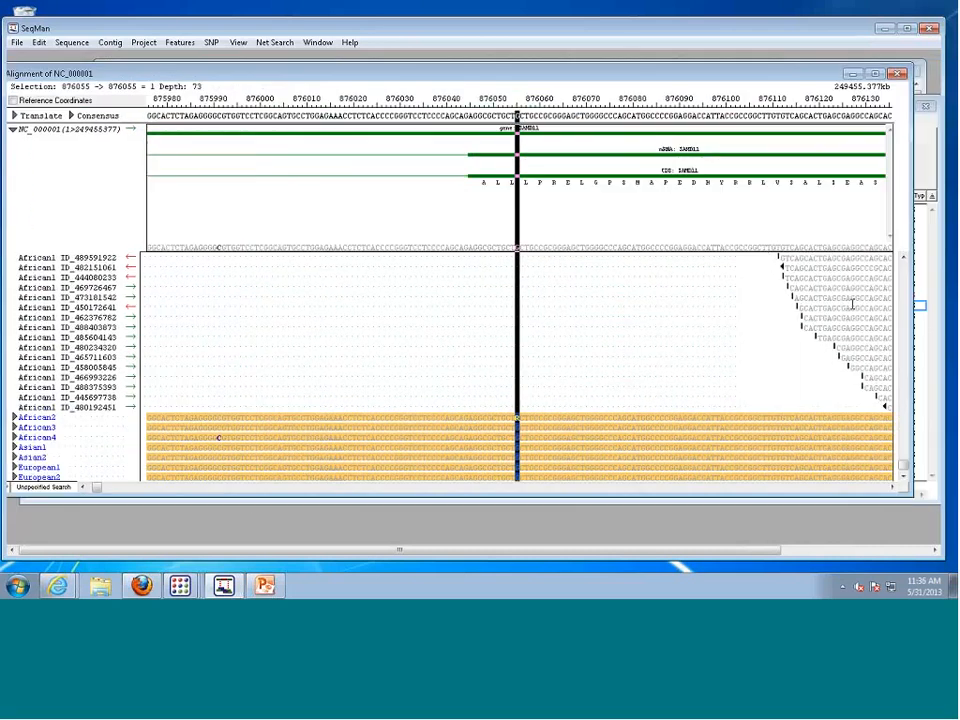
{"action": "left_click_drag", "start_coordinate": [904, 465], "coordinate": [877, 258]}
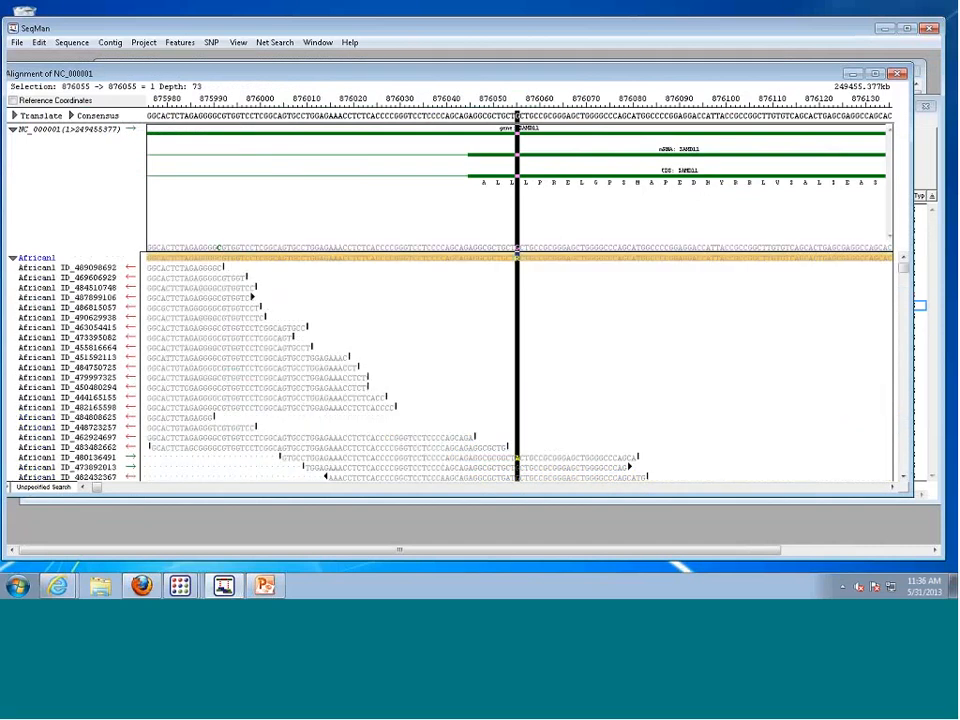
{"action": "left_click_drag", "start_coordinate": [808, 72], "coordinate": [941, 66]}
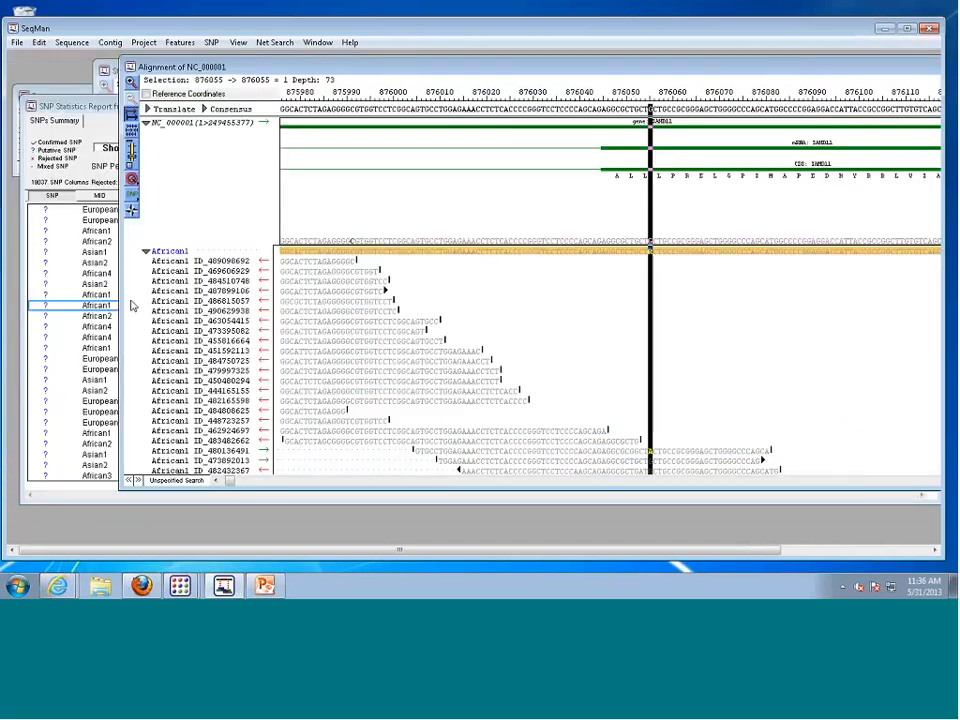
Collapse the African1 reads and expand African2 to examine its reads at the same SNP, then return to the SNP Statistics Report
{"action": "left_click", "coordinate": [147, 251]}
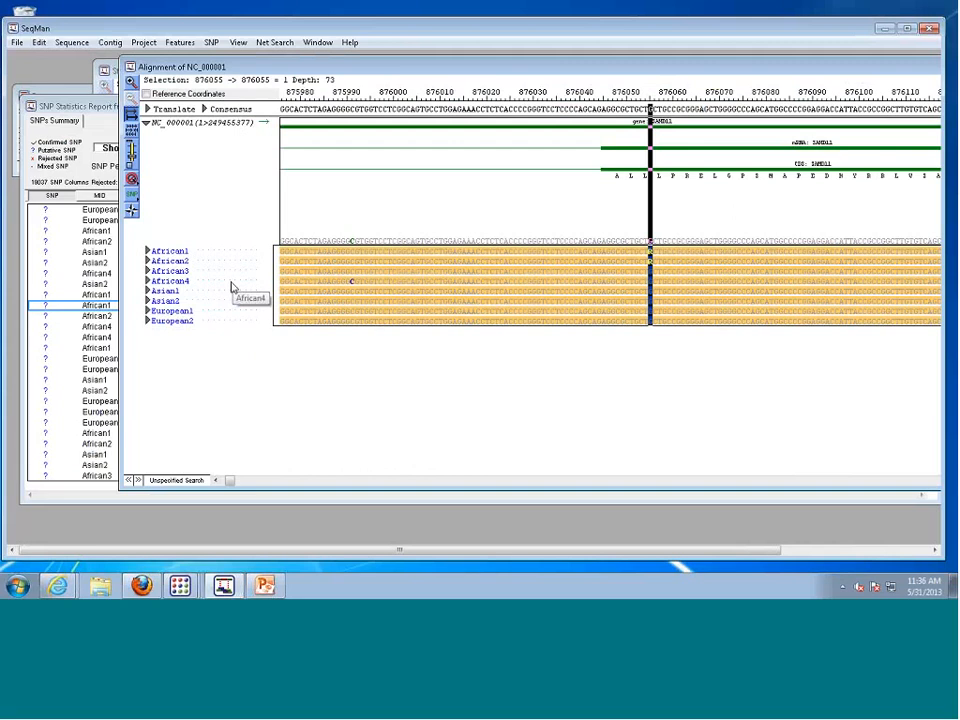
{"action": "left_click", "coordinate": [147, 262]}
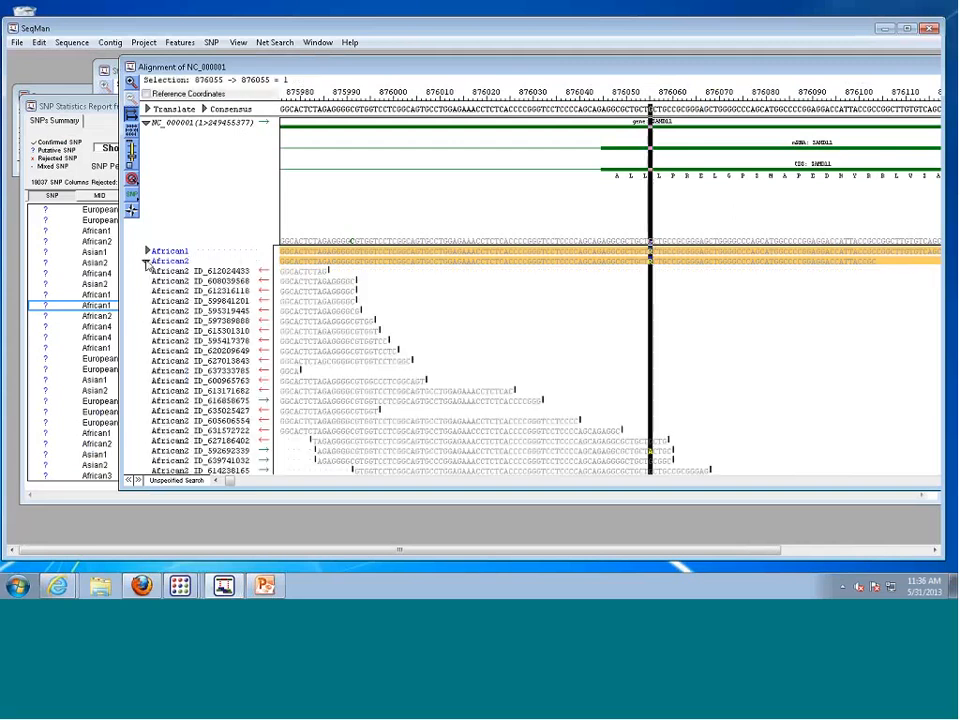
{"action": "double_click", "coordinate": [542, 68]}
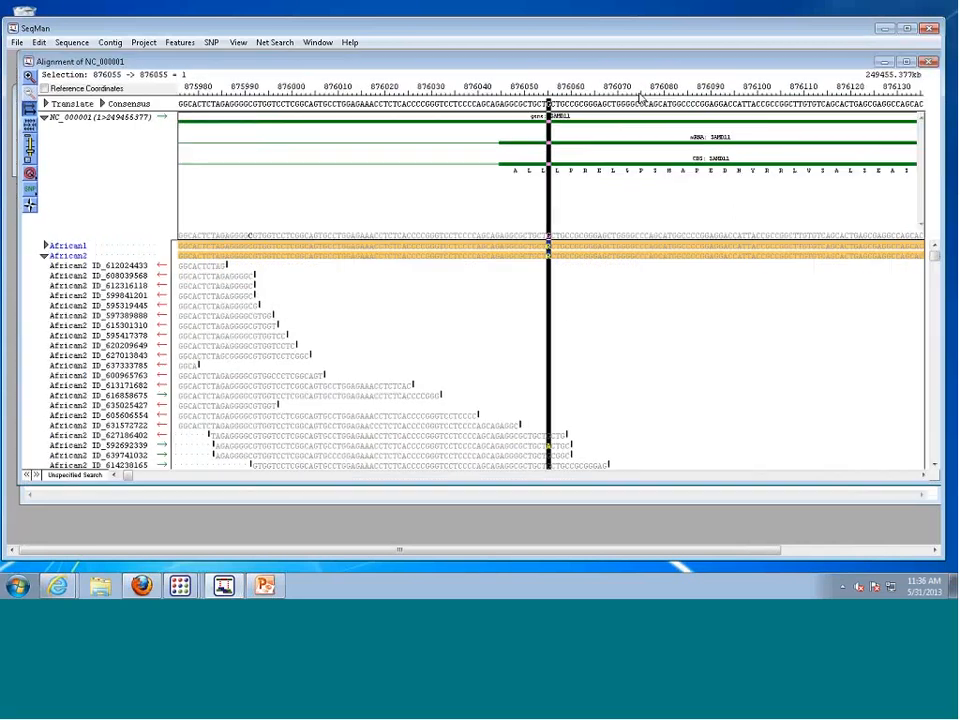
{"action": "left_click_drag", "start_coordinate": [941, 254], "coordinate": [930, 305]}
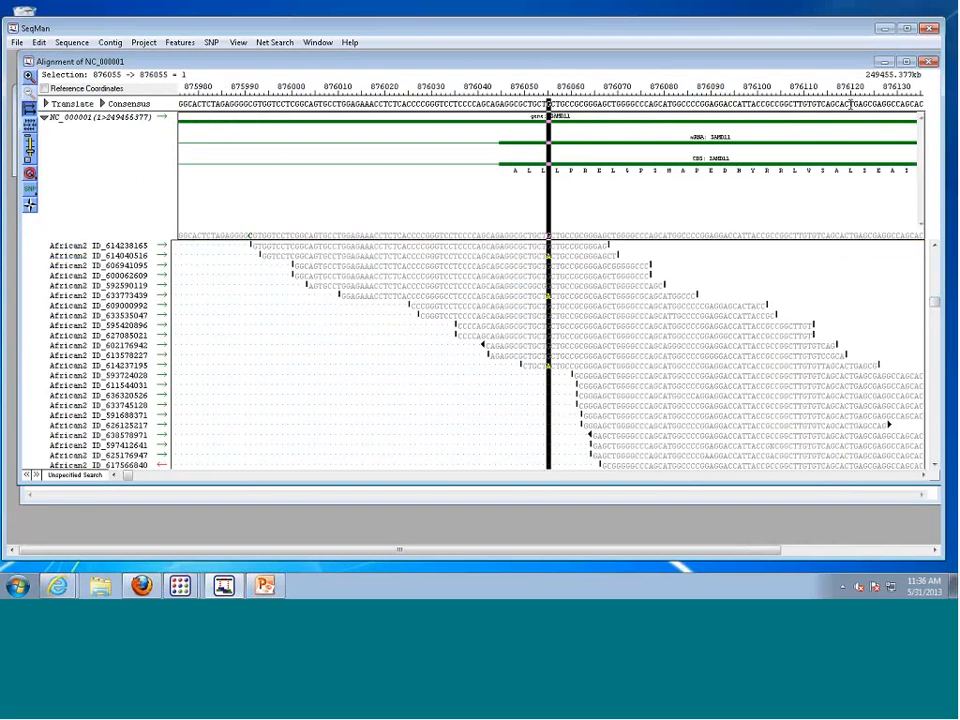
{"action": "left_click_drag", "start_coordinate": [850, 68], "coordinate": [855, 201]}
{"action": "left_click", "coordinate": [589, 106]}
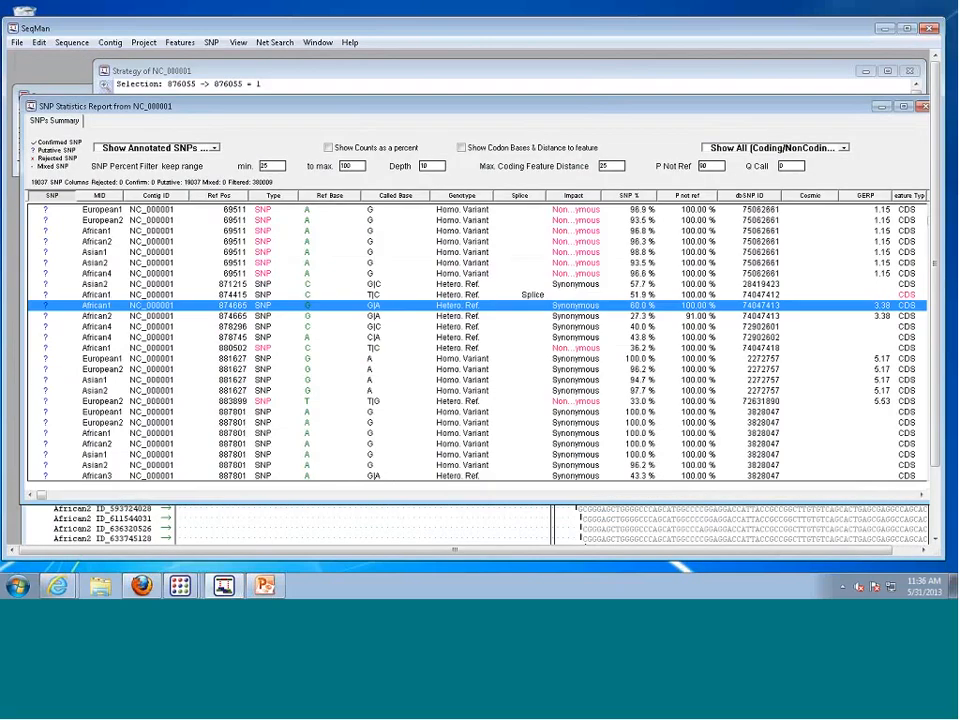
Open the dbSNP record for the selected African1 SNP, review the web page, and minimize the browser
{"action": "left_click", "coordinate": [214, 148]}
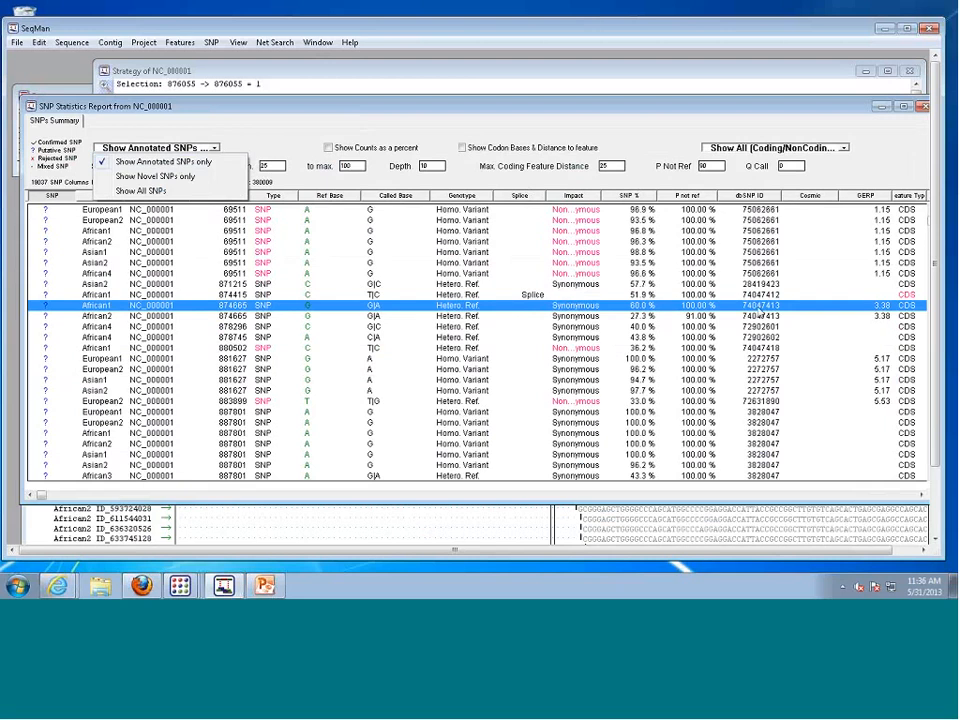
{"action": "left_click", "coordinate": [640, 181]}
{"action": "left_click", "coordinate": [213, 45]}
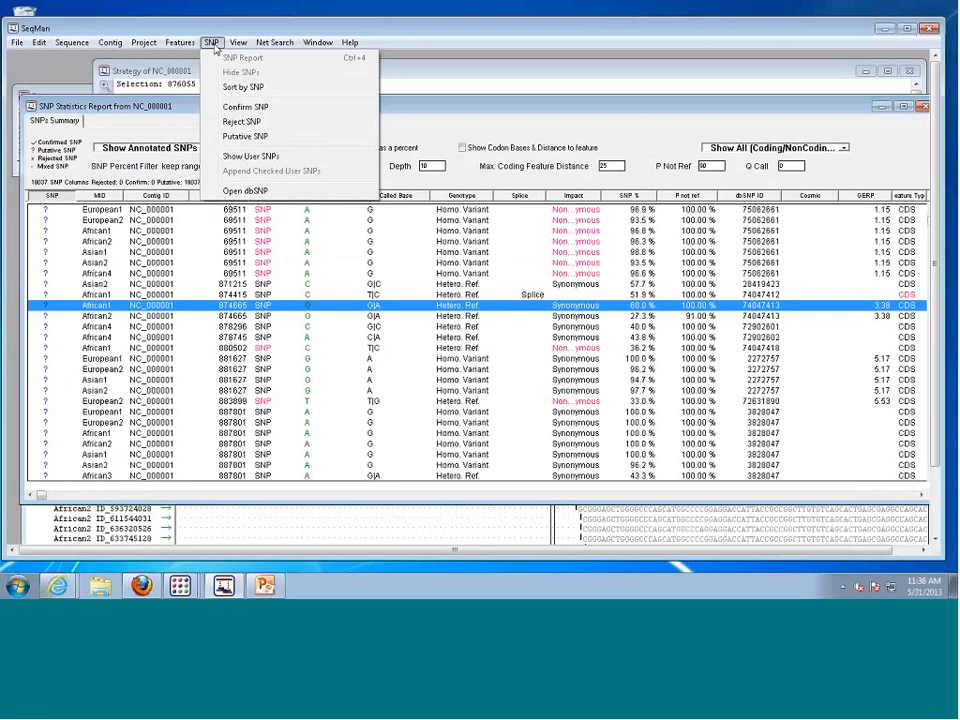
{"action": "left_click", "coordinate": [245, 190]}
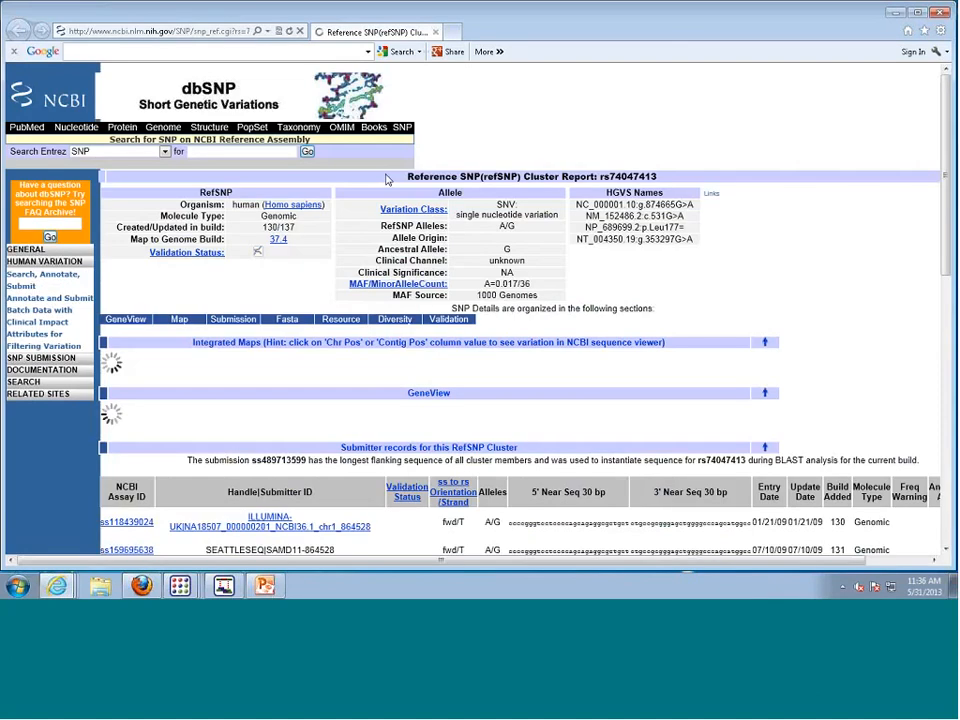
{"action": "left_click_drag", "start_coordinate": [945, 140], "coordinate": [945, 180]}
{"action": "left_click", "coordinate": [895, 13]}
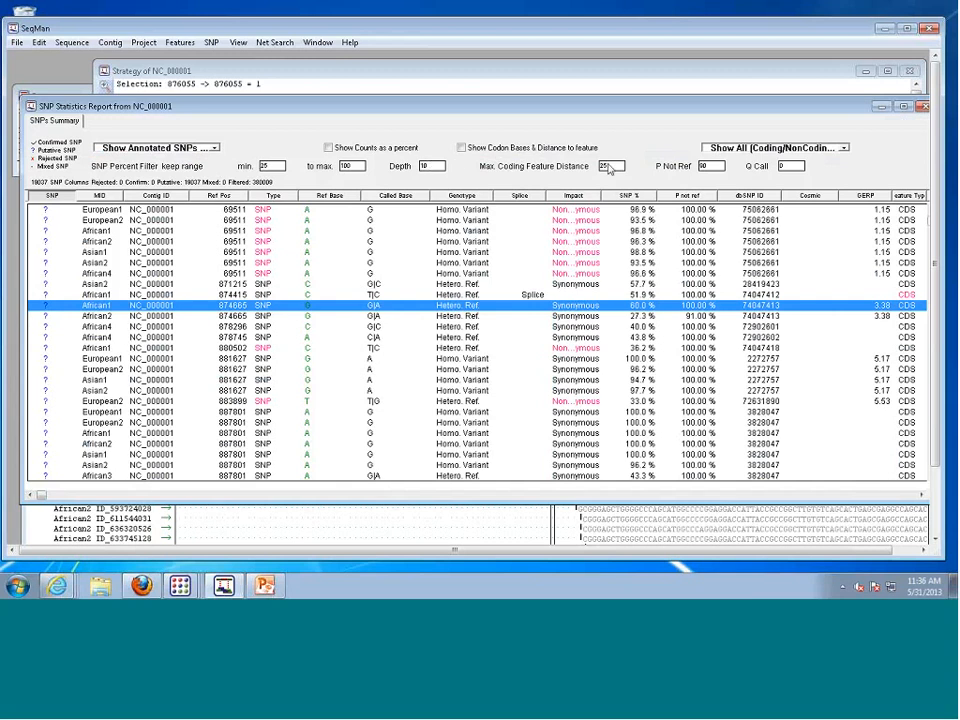
Filter the SNP Statistics Report to coding change SNPs only and widen its Splice column to show the full entries
{"action": "left_click", "coordinate": [842, 147]}
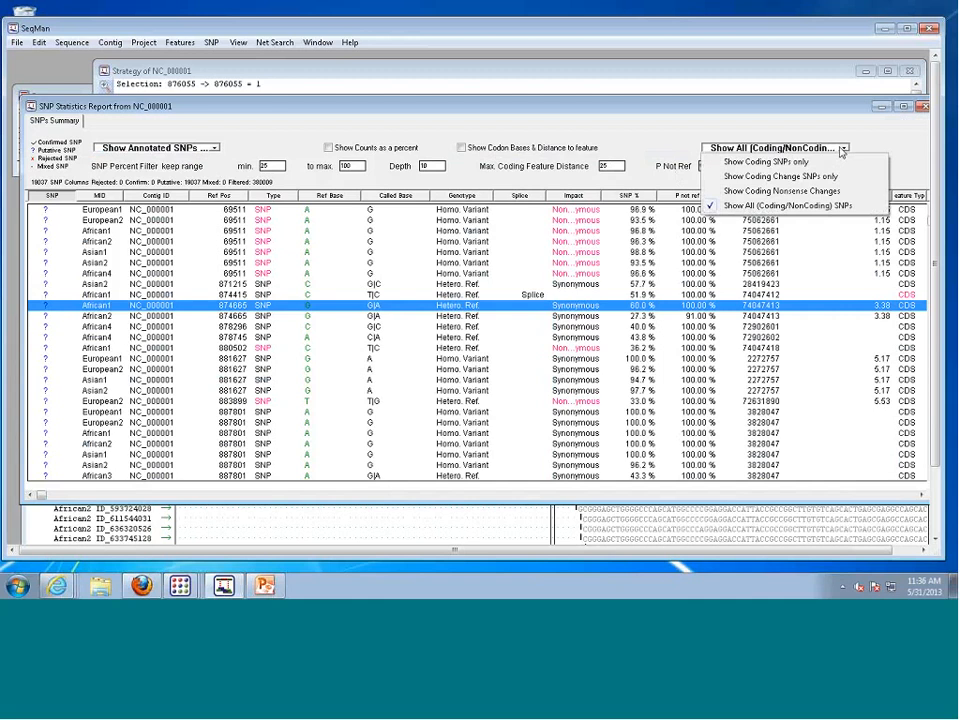
{"action": "left_click", "coordinate": [790, 176]}
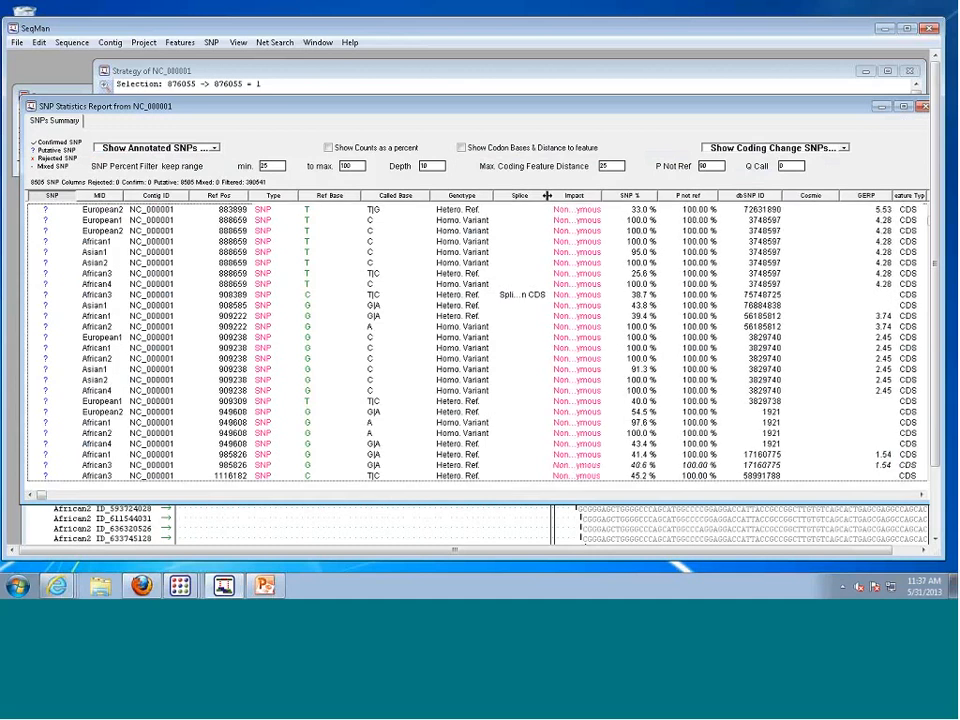
{"action": "left_click_drag", "start_coordinate": [550, 195], "coordinate": [567, 207]}
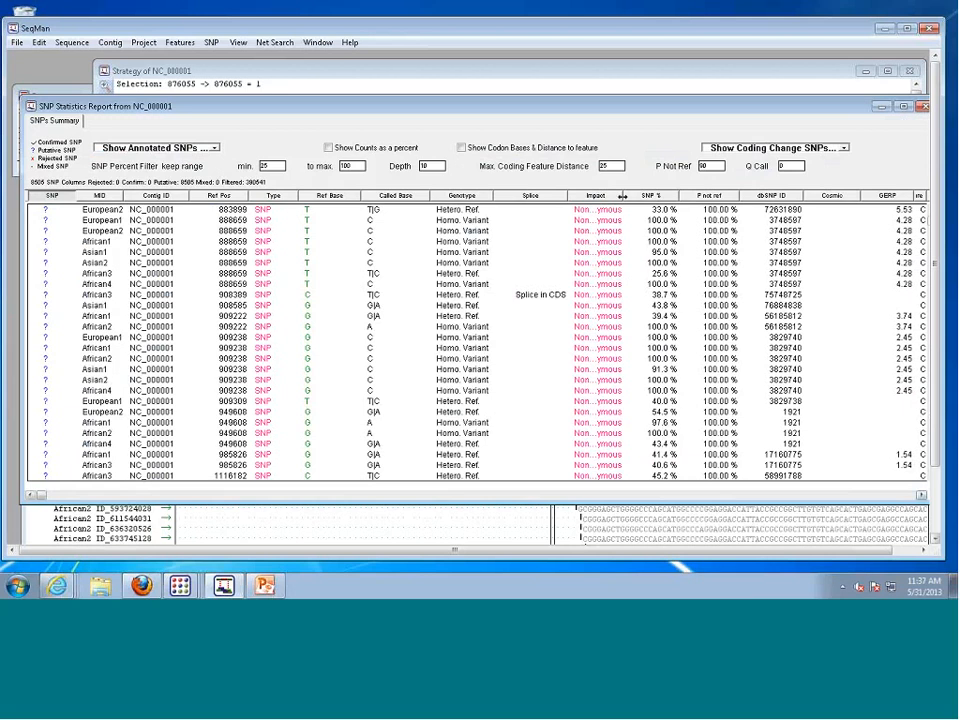
Bring the report's feature name, DNA change and amino acid change columns into view, and shorten the report window to uncover the alignment
{"action": "left_click", "coordinate": [921, 496]}
{"action": "left_click_drag", "start_coordinate": [921, 496], "coordinate": [921, 496]}
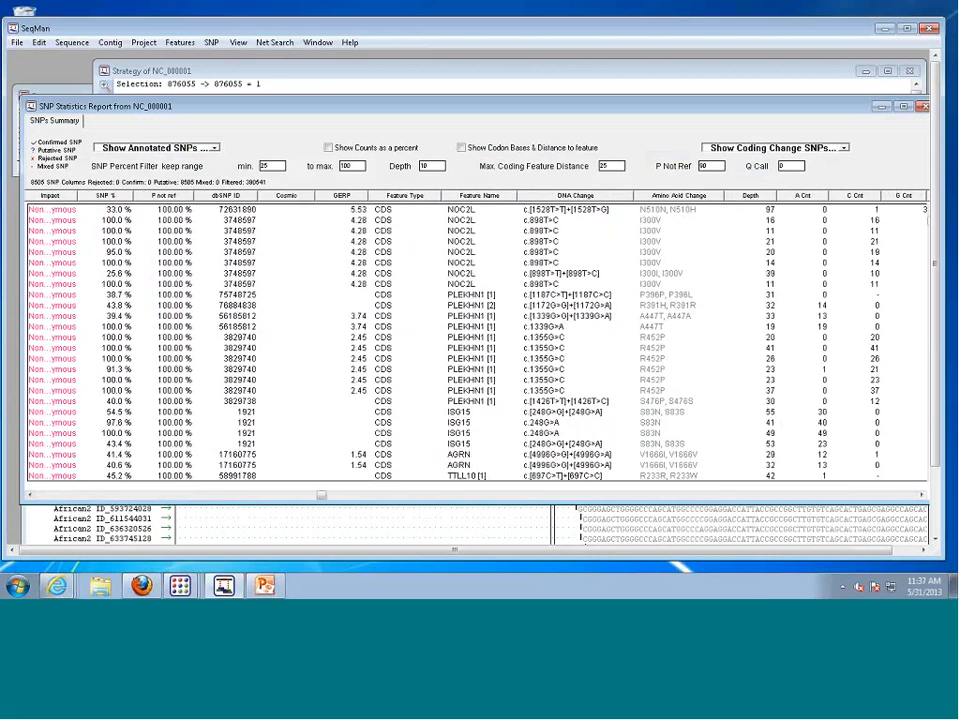
{"action": "left_click_drag", "start_coordinate": [487, 497], "coordinate": [487, 342]}
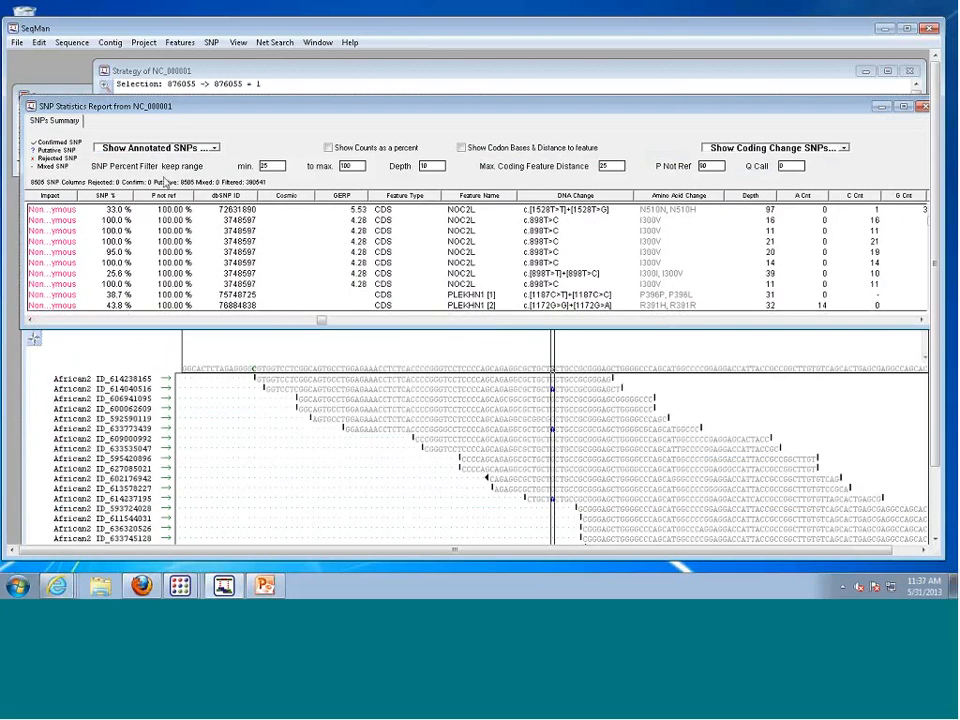
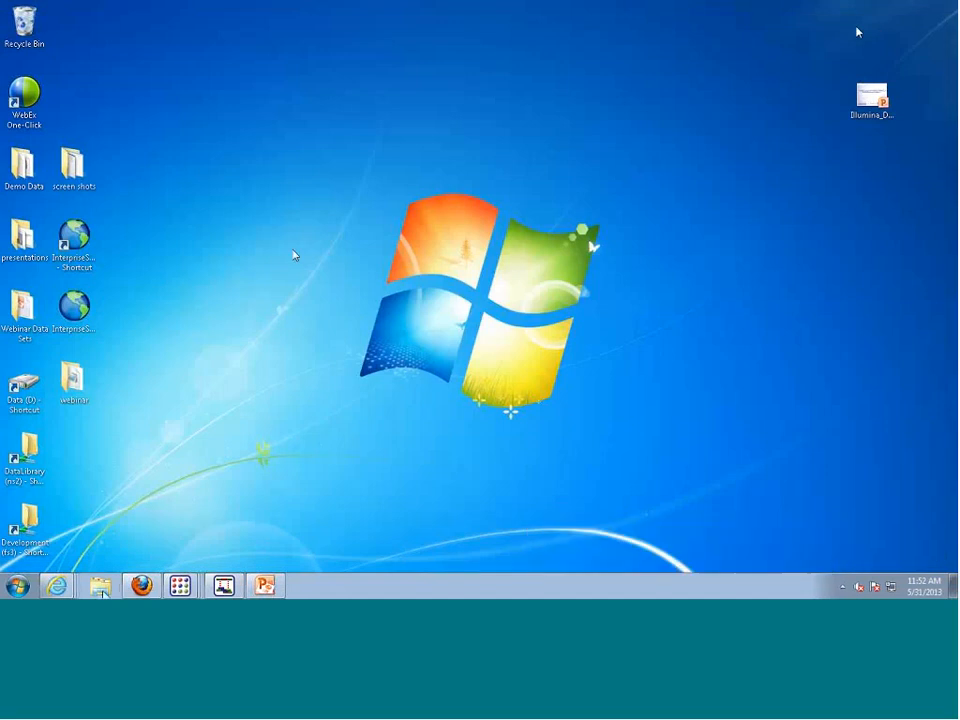
Switch to the BaseSpace dashboard in Internet Explorer and look through the available apps and public data sets
{"action": "mouse_move", "coordinate": [64, 588]}
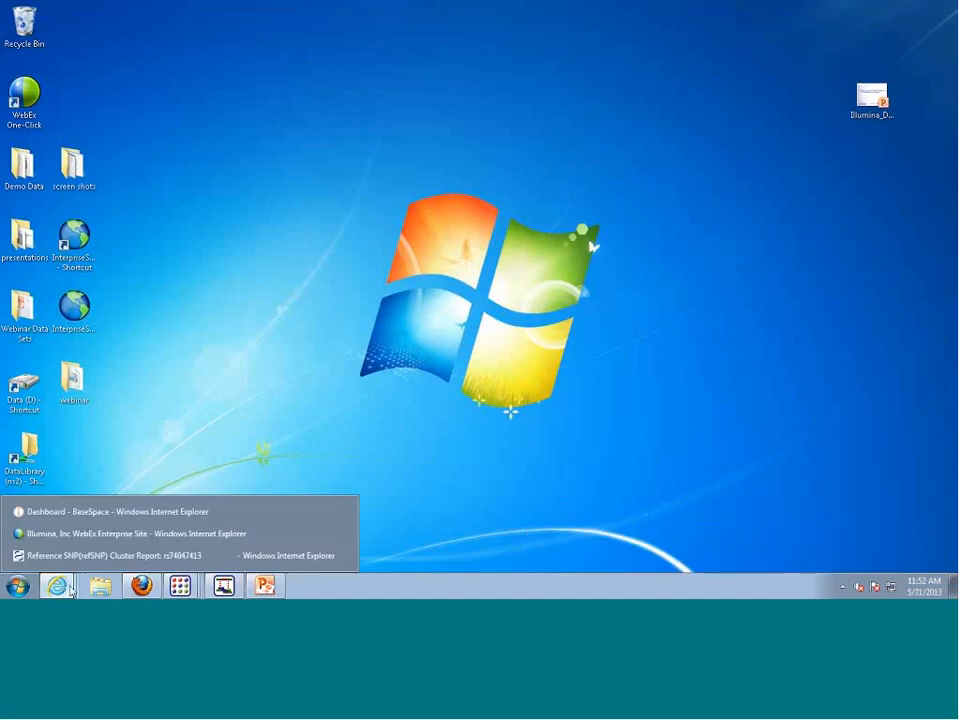
{"action": "left_click", "coordinate": [120, 512]}
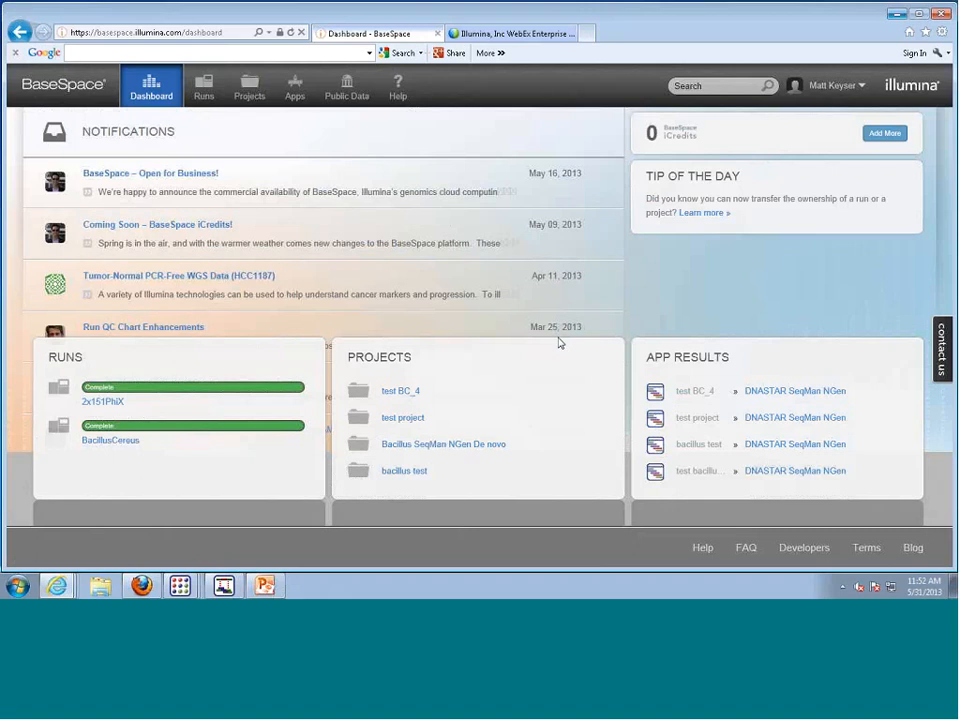
{"action": "left_click", "coordinate": [295, 86]}
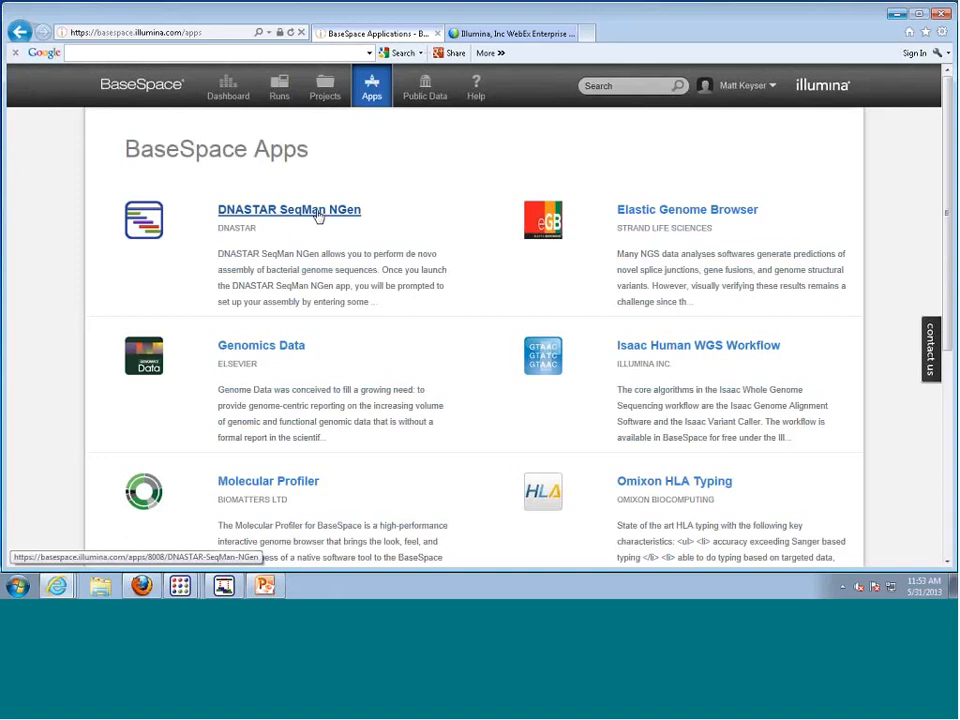
{"action": "left_click", "coordinate": [424, 91]}
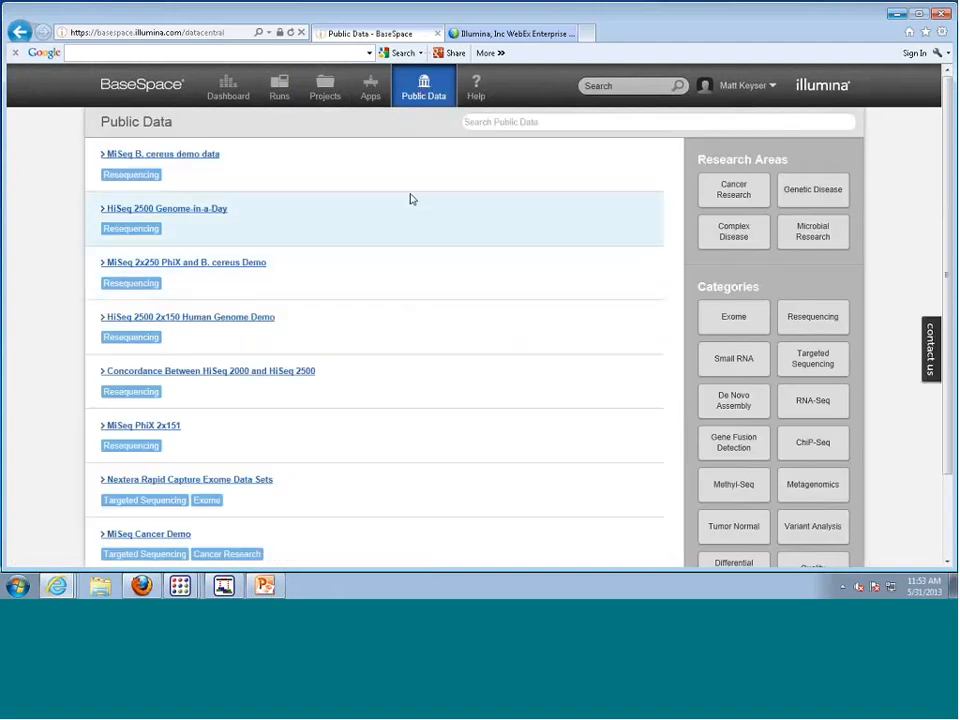
Open the BaseSpaceDemo project in BaseSpace and launch the DNASTAR SeqMan NGen app from it
{"action": "left_click", "coordinate": [334, 93]}
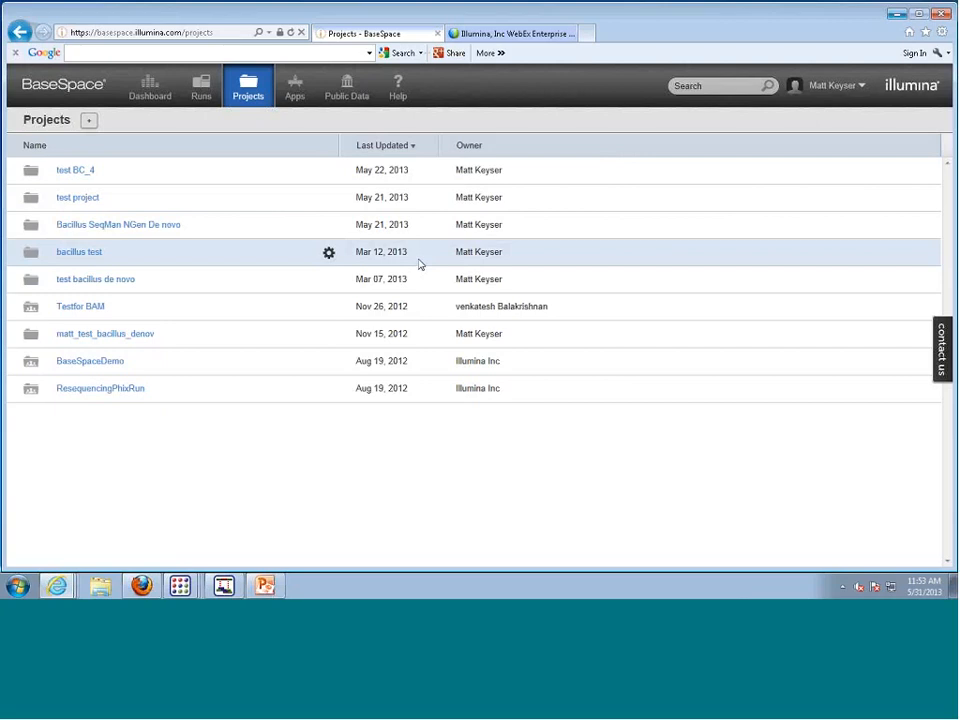
{"action": "left_click", "coordinate": [77, 366]}
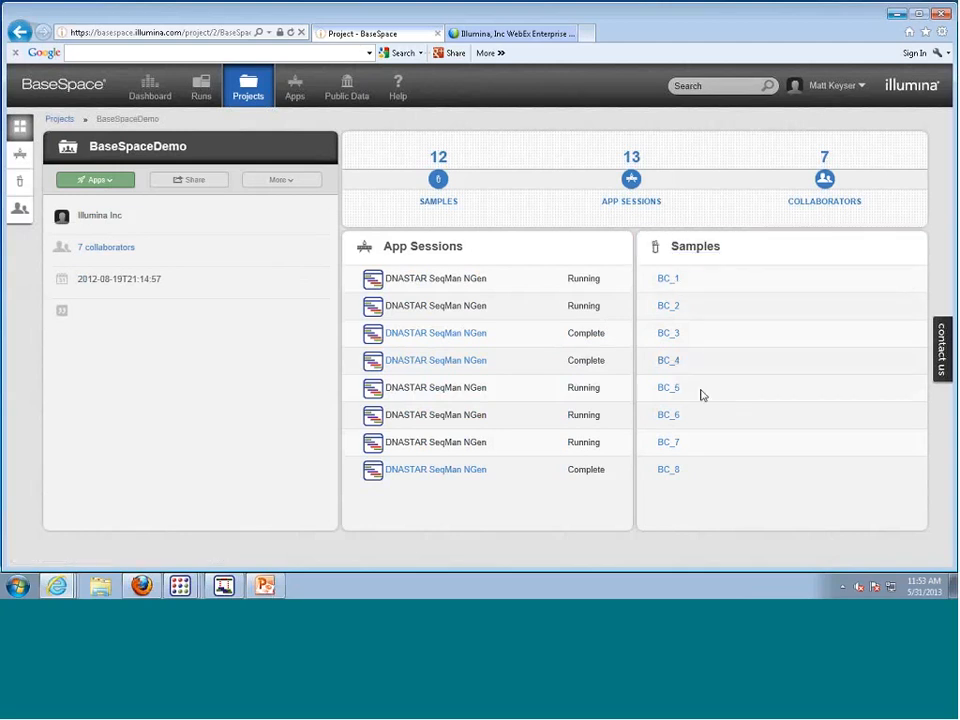
{"action": "left_click", "coordinate": [114, 184]}
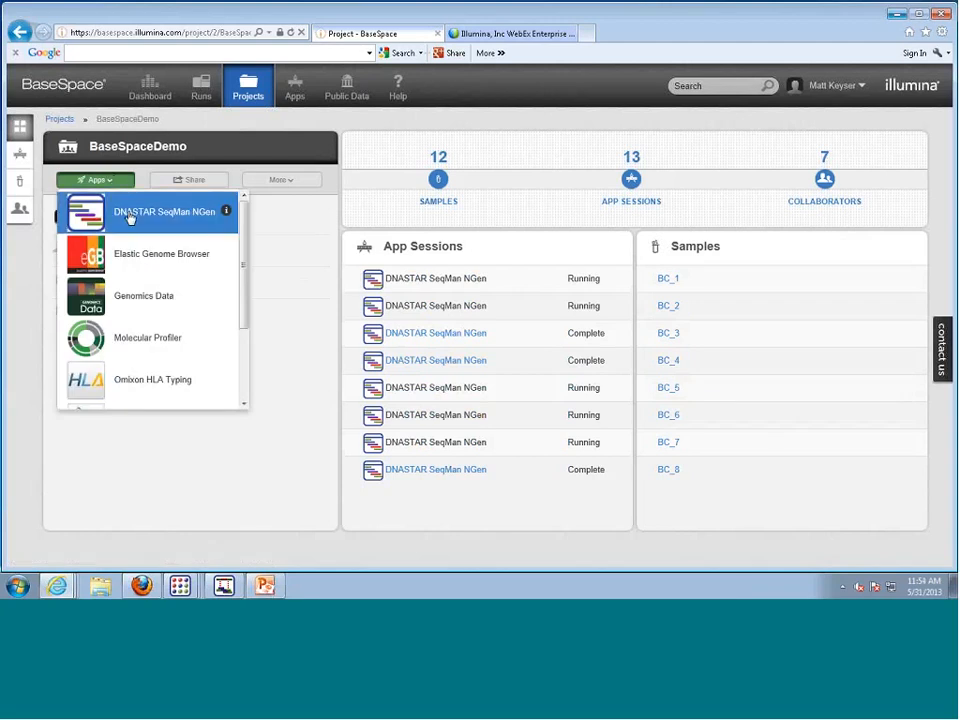
{"action": "left_click", "coordinate": [98, 216]}
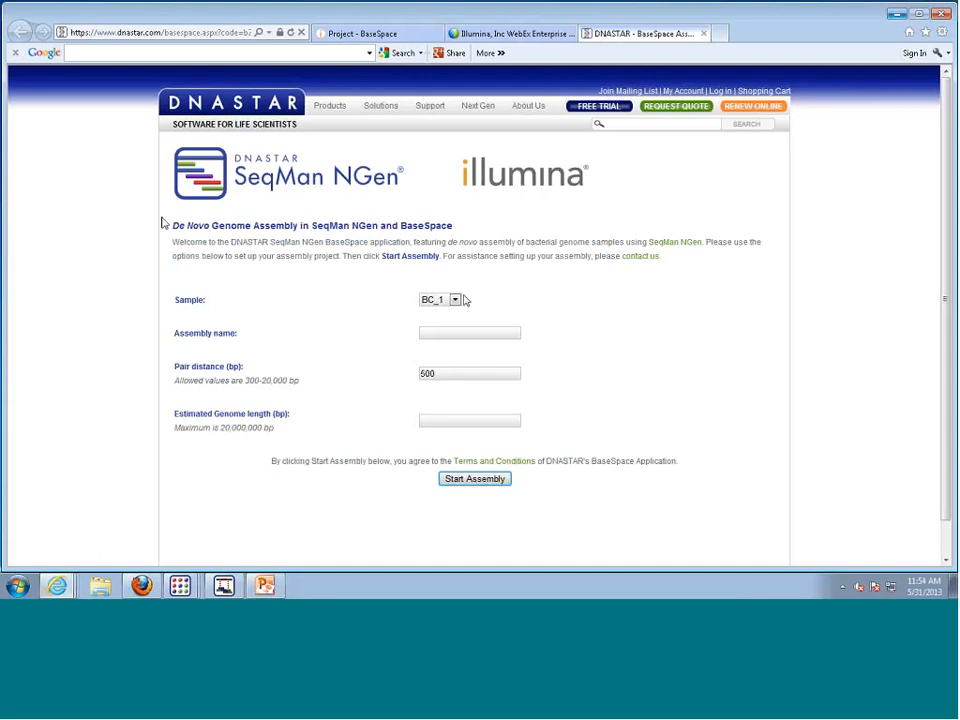
Start a de novo assembly of sample BC_4 named "test BC4" with an estimated genome length of 5000000 bp
{"action": "left_click", "coordinate": [455, 300]}
{"action": "left_click", "coordinate": [440, 343]}
{"action": "left_click", "coordinate": [440, 324]}
{"action": "type", "text": "test BC4"}
{"action": "left_click", "coordinate": [442, 421]}
{"action": "type", "text": "5000000"}
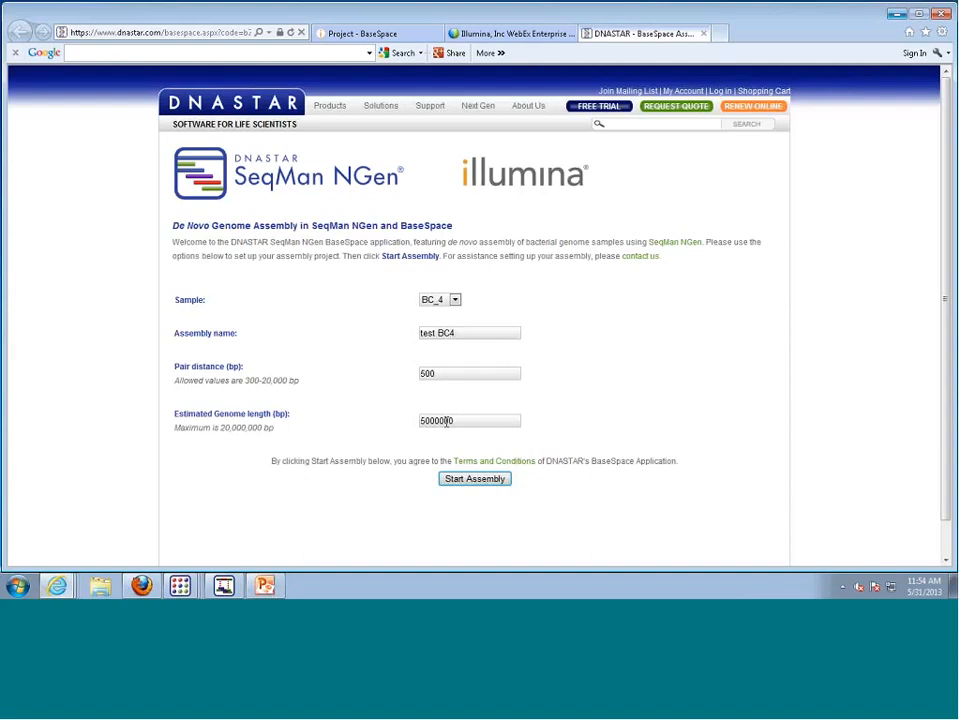
{"action": "left_click", "coordinate": [474, 484]}
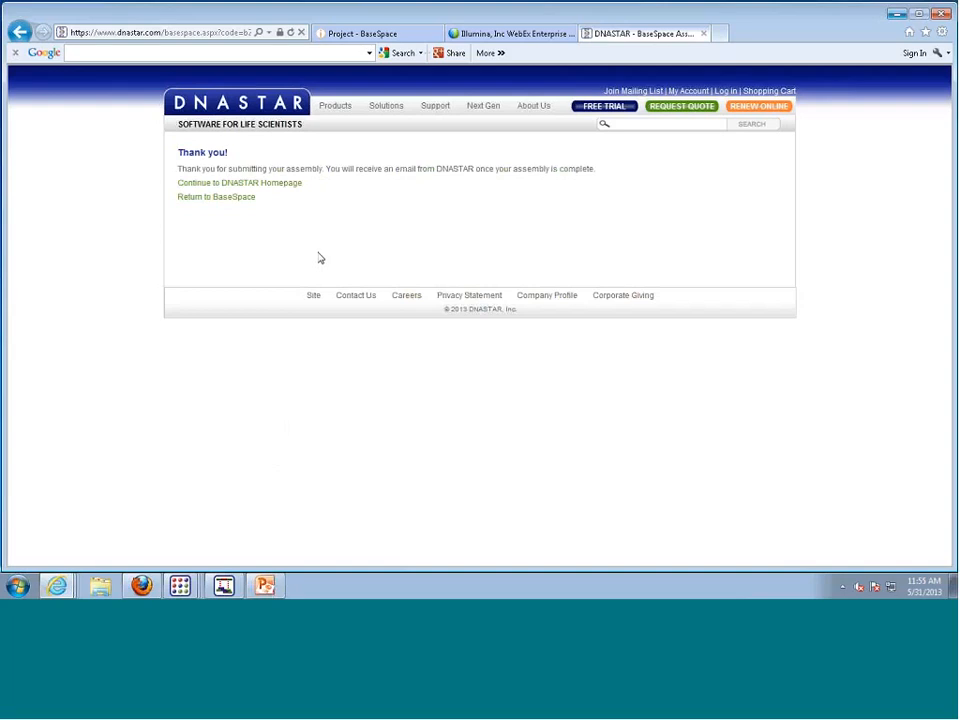
Return to the BaseSpace dashboard and check the output folder of the test BC4 DNASTAR SeqMan NGen app result
{"action": "left_click", "coordinate": [415, 35]}
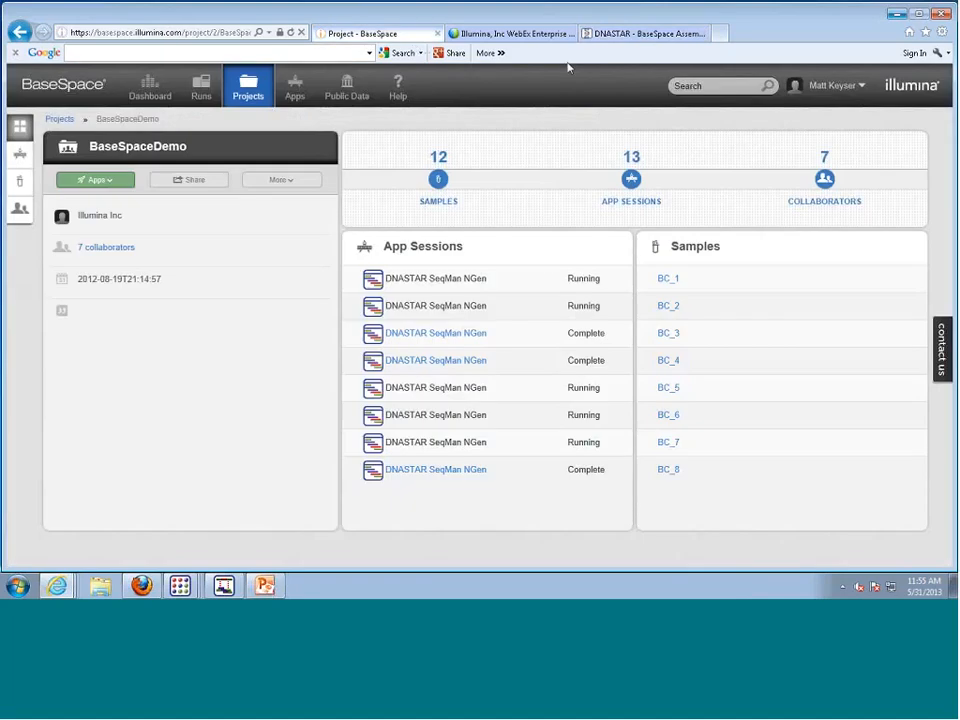
{"action": "left_click", "coordinate": [150, 88]}
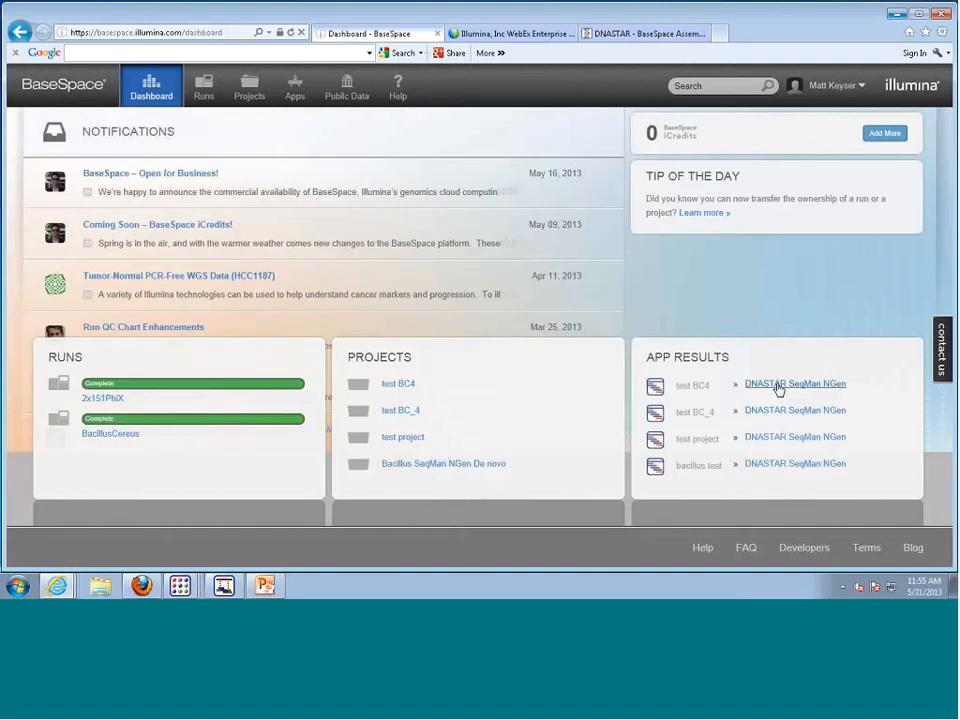
{"action": "left_click", "coordinate": [754, 386]}
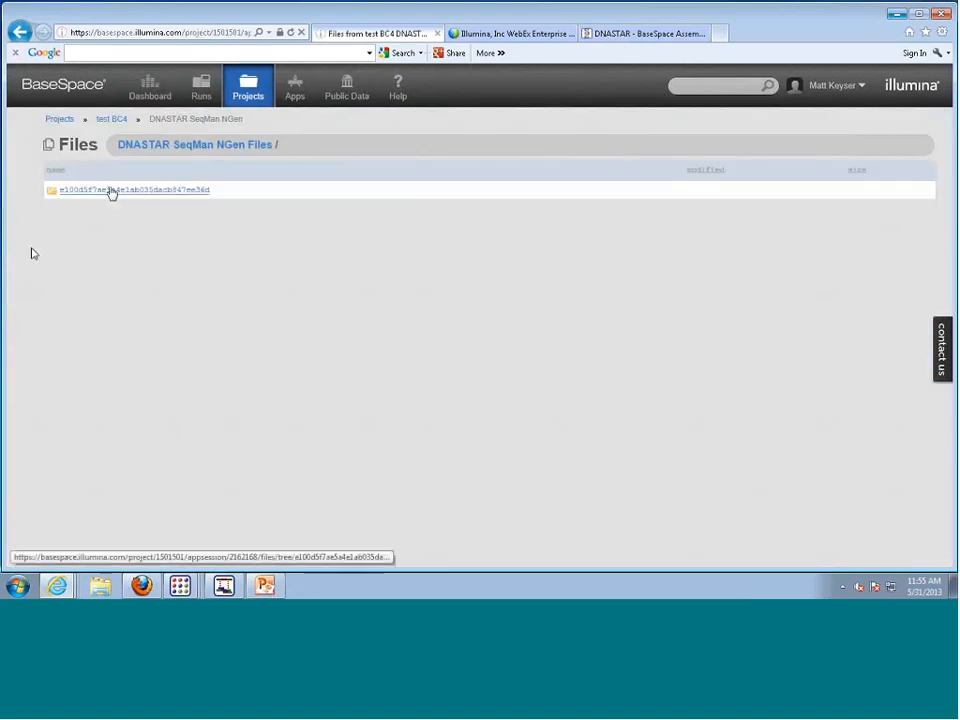
{"action": "left_click", "coordinate": [111, 193]}
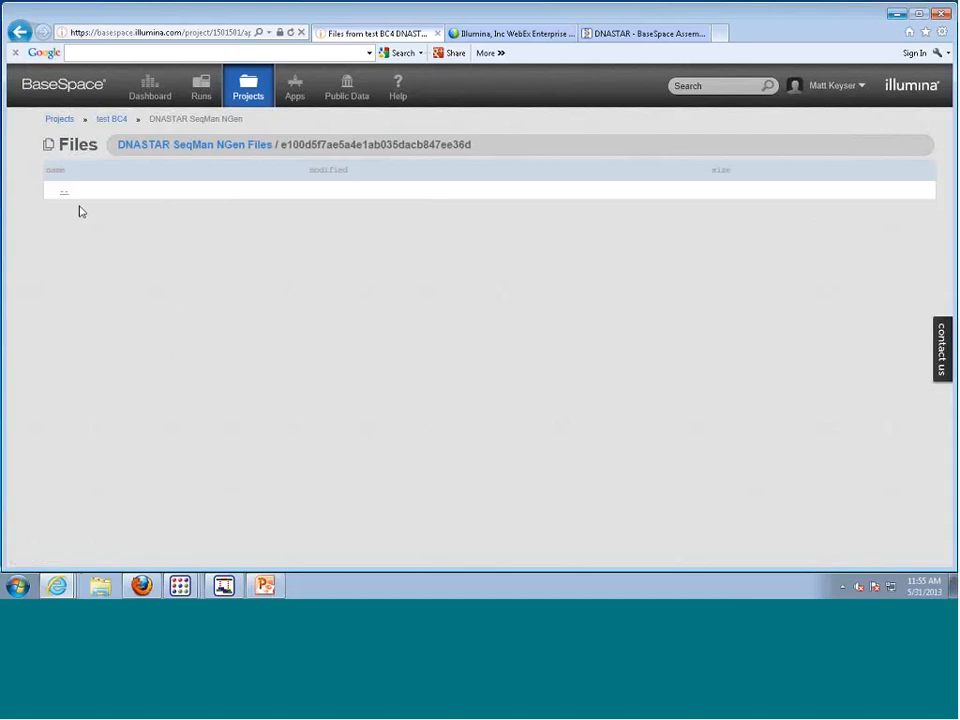
{"action": "left_click", "coordinate": [63, 195]}
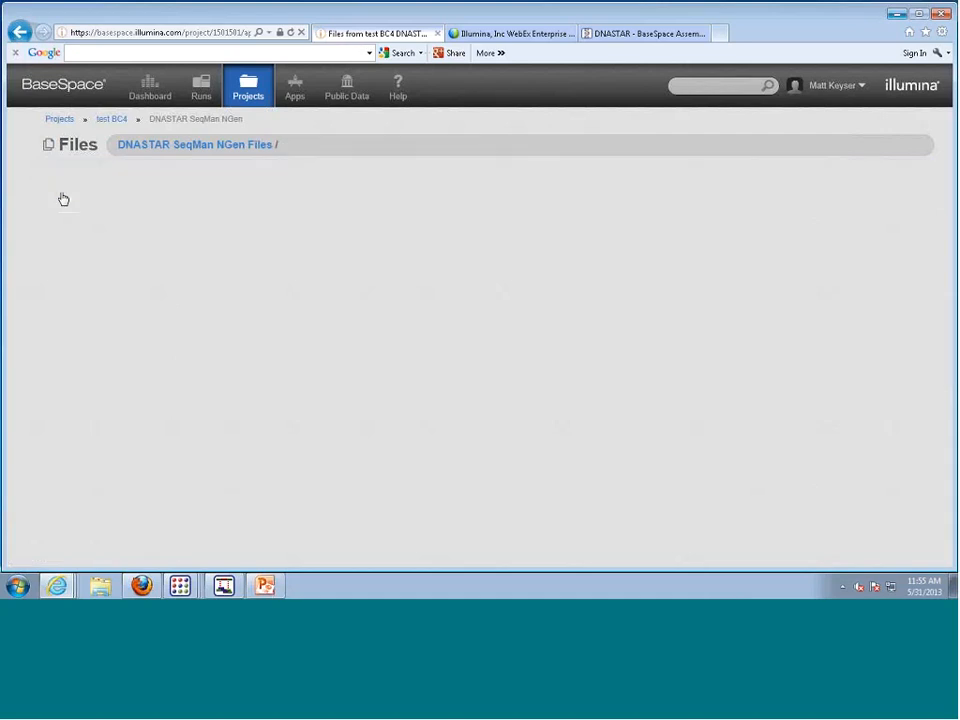
Move back out of the test BC4 output folder and return to the BaseSpace dashboard
{"action": "left_click", "coordinate": [62, 197]}
{"action": "left_click", "coordinate": [92, 195]}
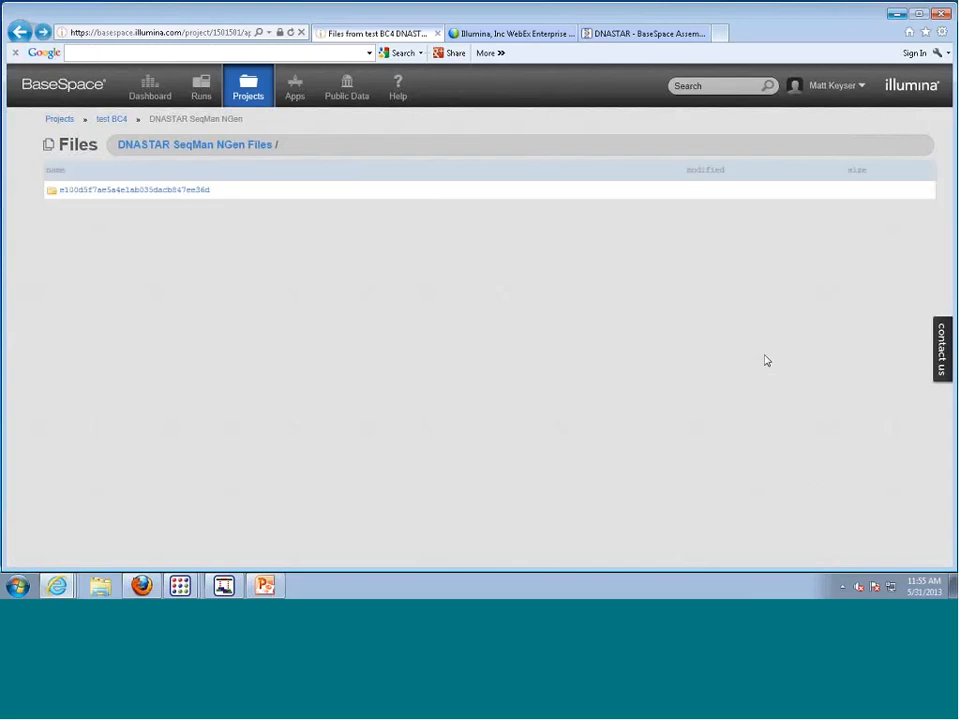
{"action": "left_click", "coordinate": [19, 32]}
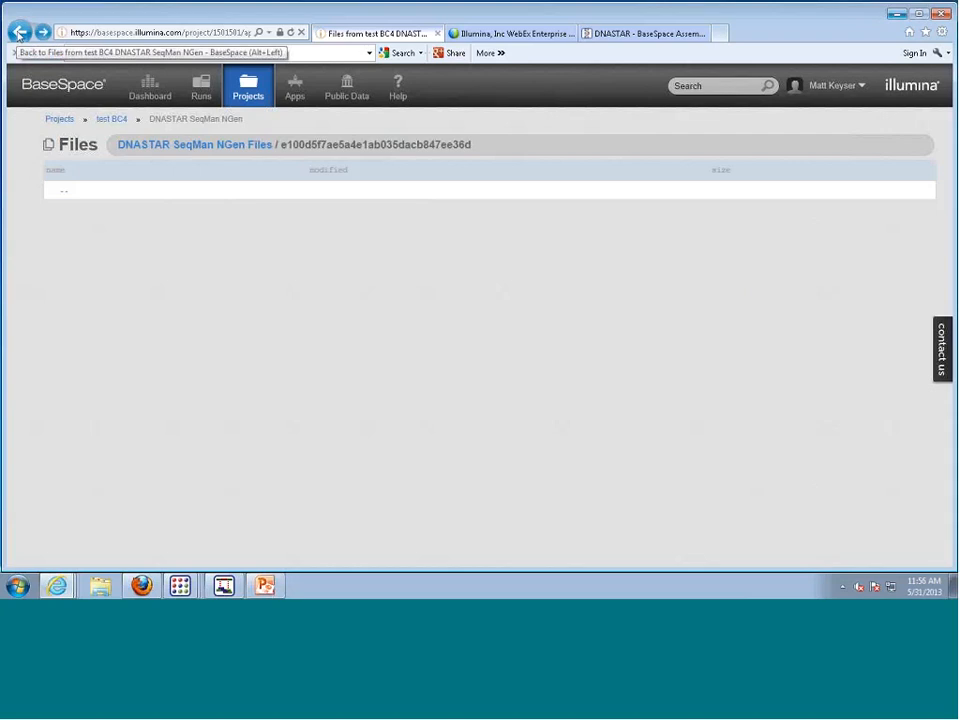
{"action": "left_click", "coordinate": [19, 33]}
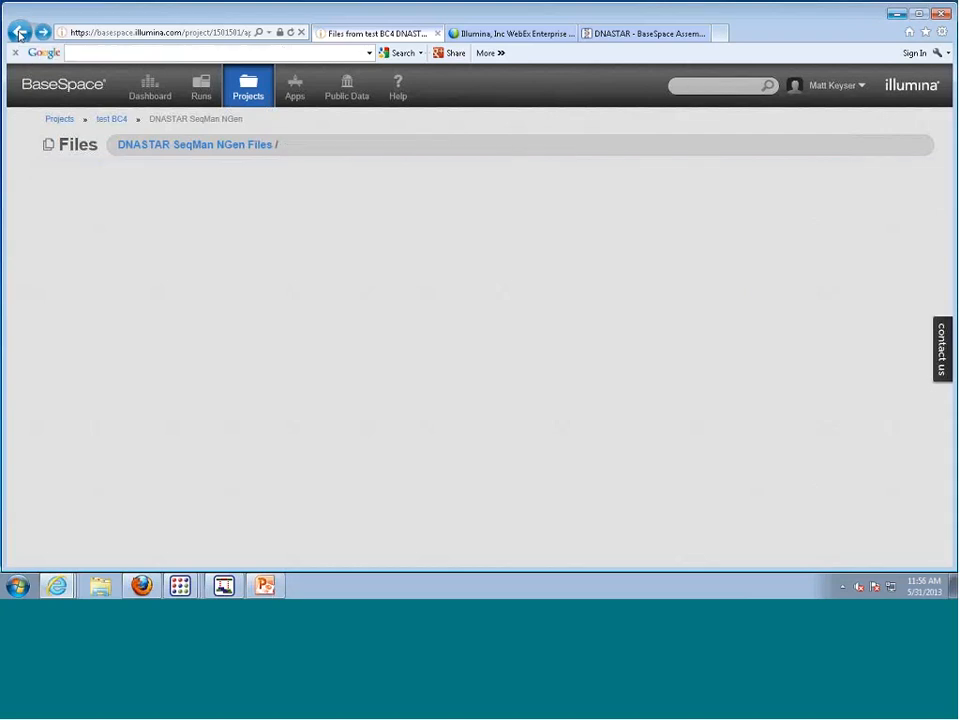
{"action": "left_click", "coordinate": [19, 33]}
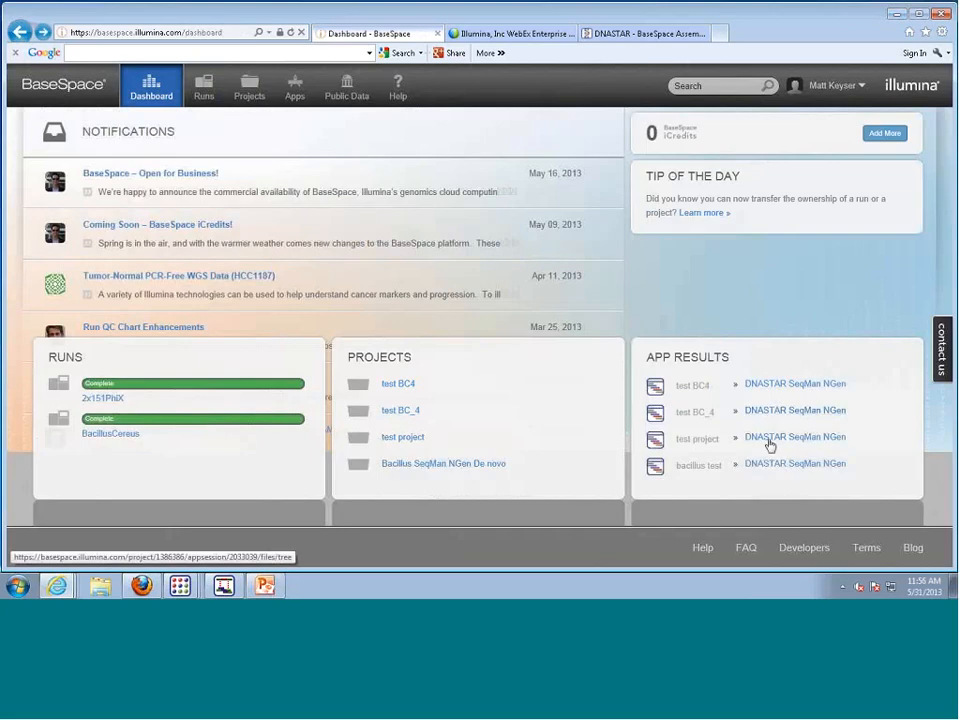
Open the bacillus test app result's output folder and read bacillus_test_report.txt, highlighting the Contig N50 value and reviewing the averages and assembly parameters
{"action": "left_click", "coordinate": [776, 465]}
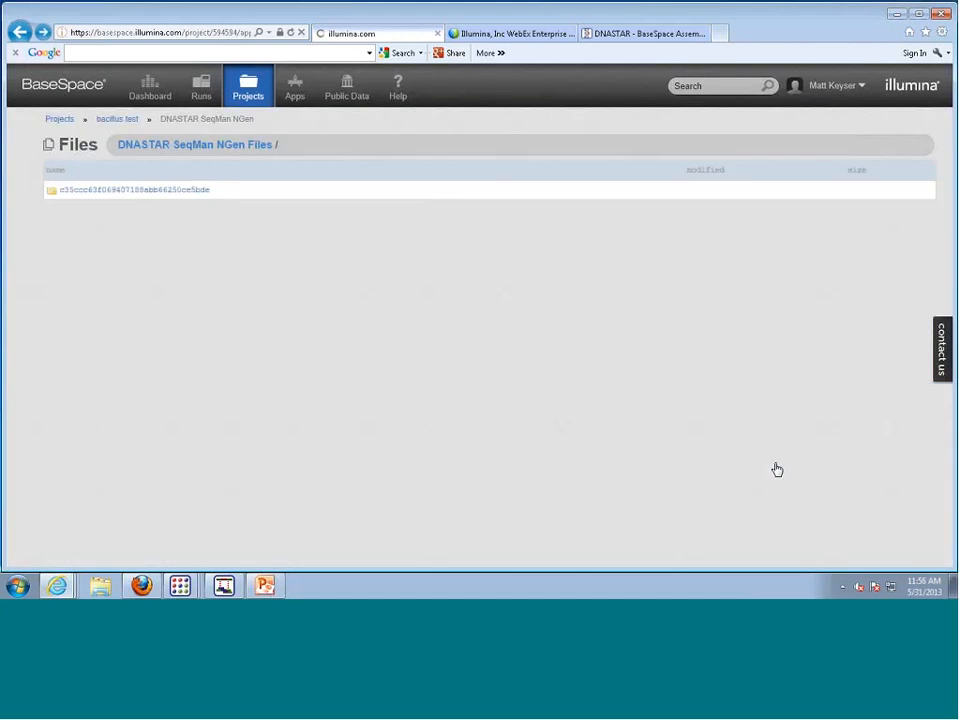
{"action": "left_click", "coordinate": [176, 190]}
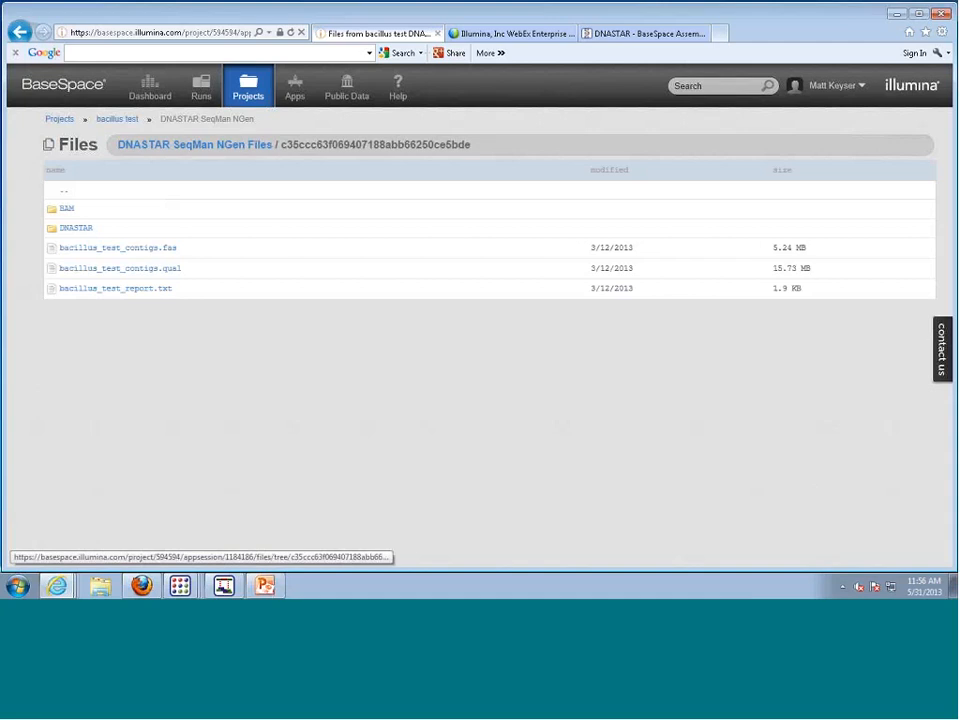
{"action": "left_click", "coordinate": [133, 290]}
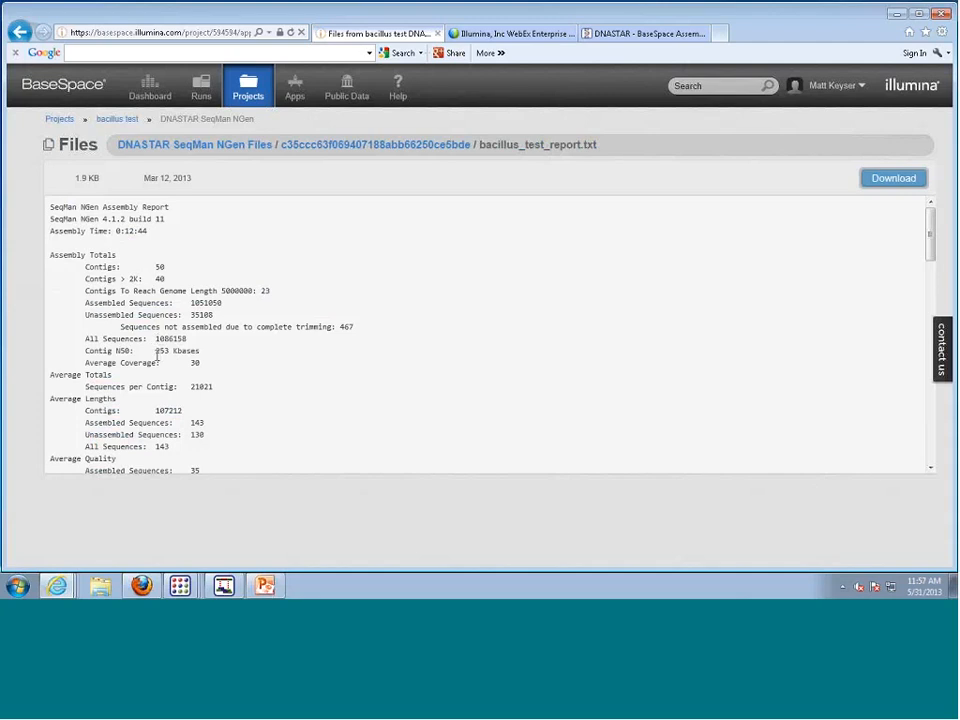
{"action": "left_click_drag", "start_coordinate": [155, 351], "coordinate": [195, 360]}
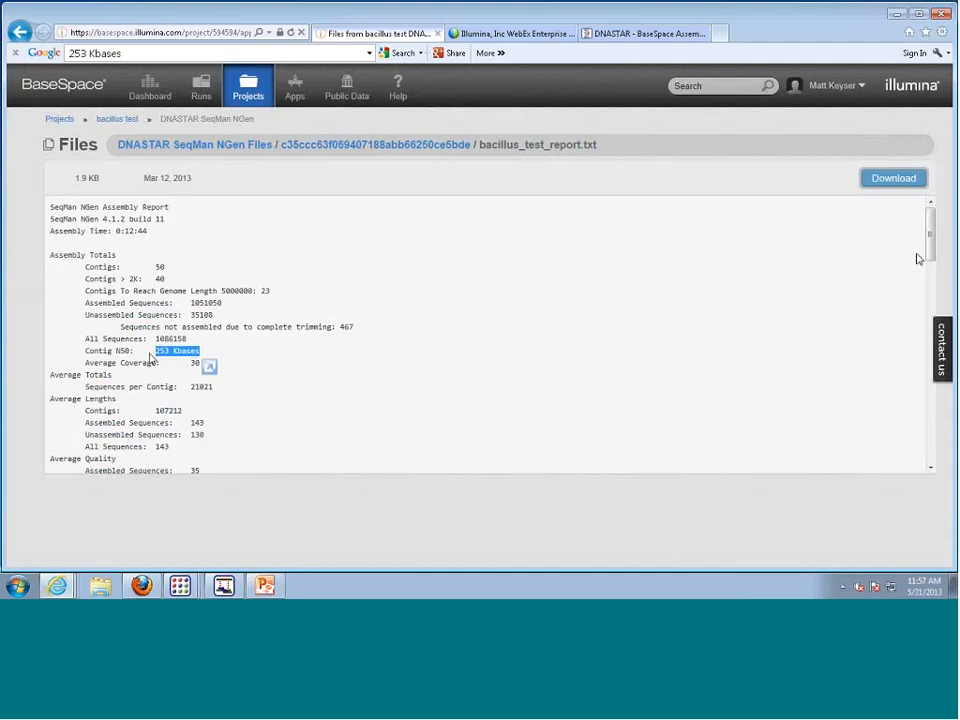
{"action": "left_click_drag", "start_coordinate": [931, 250], "coordinate": [932, 273]}
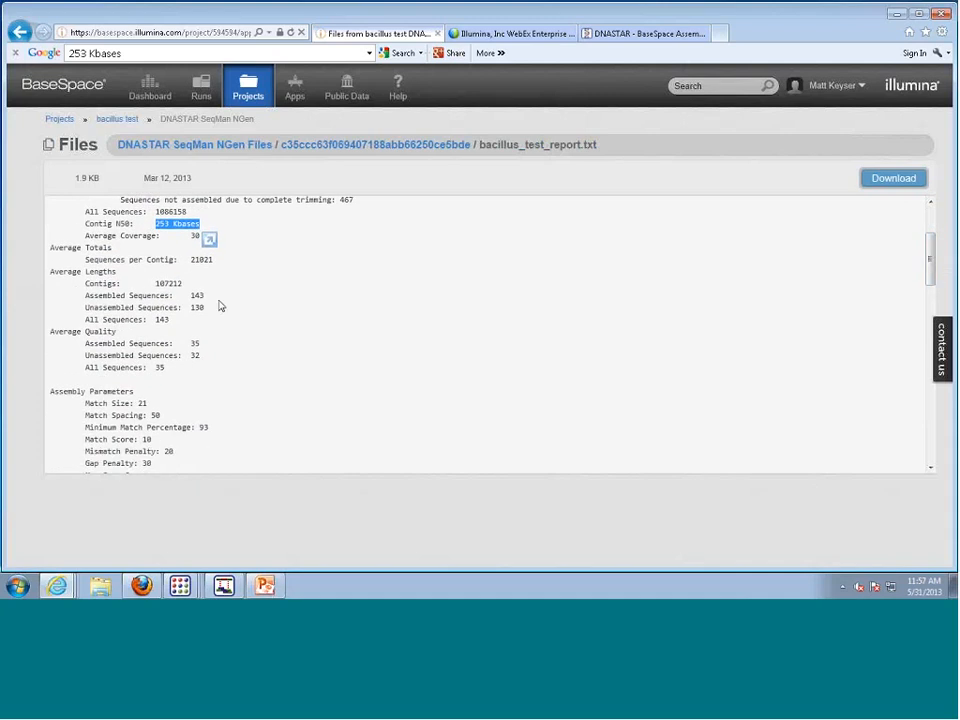
{"action": "left_click_drag", "start_coordinate": [929, 257], "coordinate": [915, 229]}
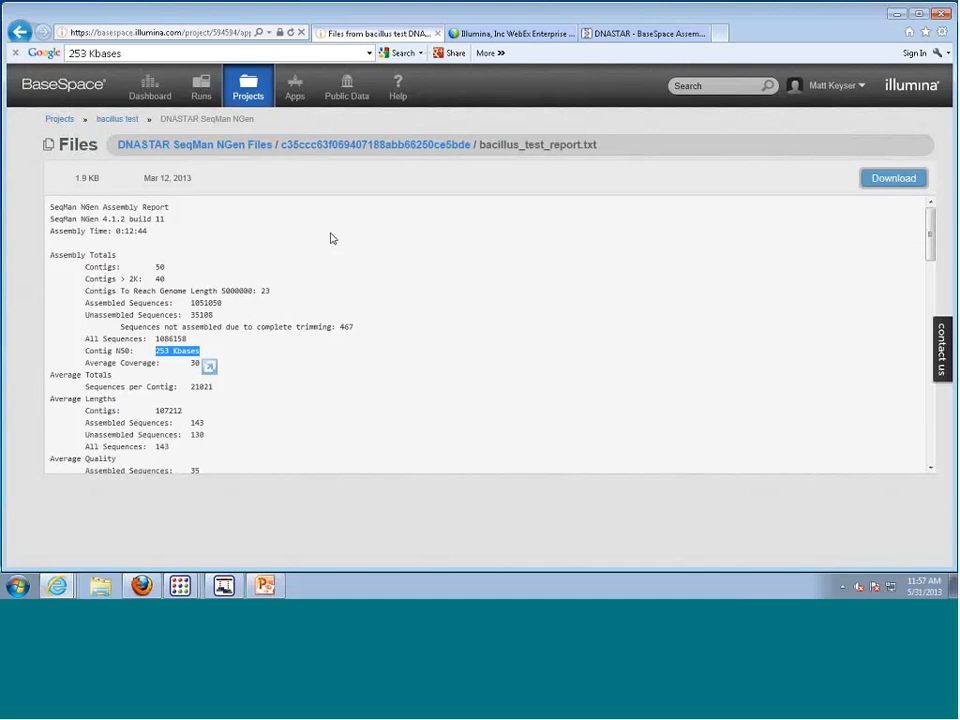
Return from the report to the bacillus test output files and open the DNASTAR folder
{"action": "left_click", "coordinate": [21, 32]}
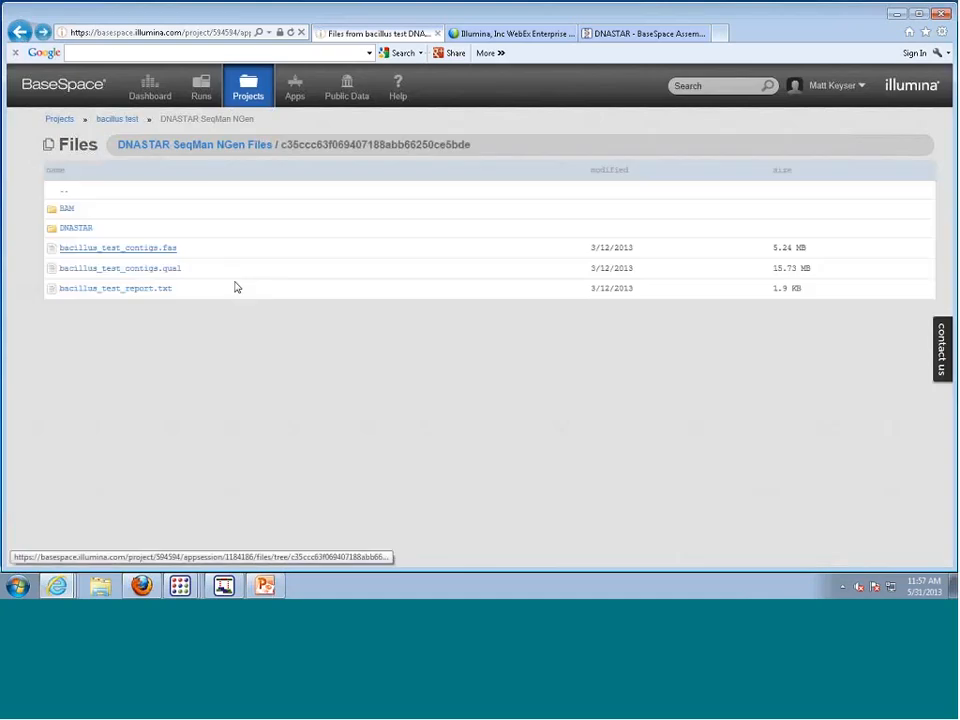
{"action": "left_click", "coordinate": [76, 228]}
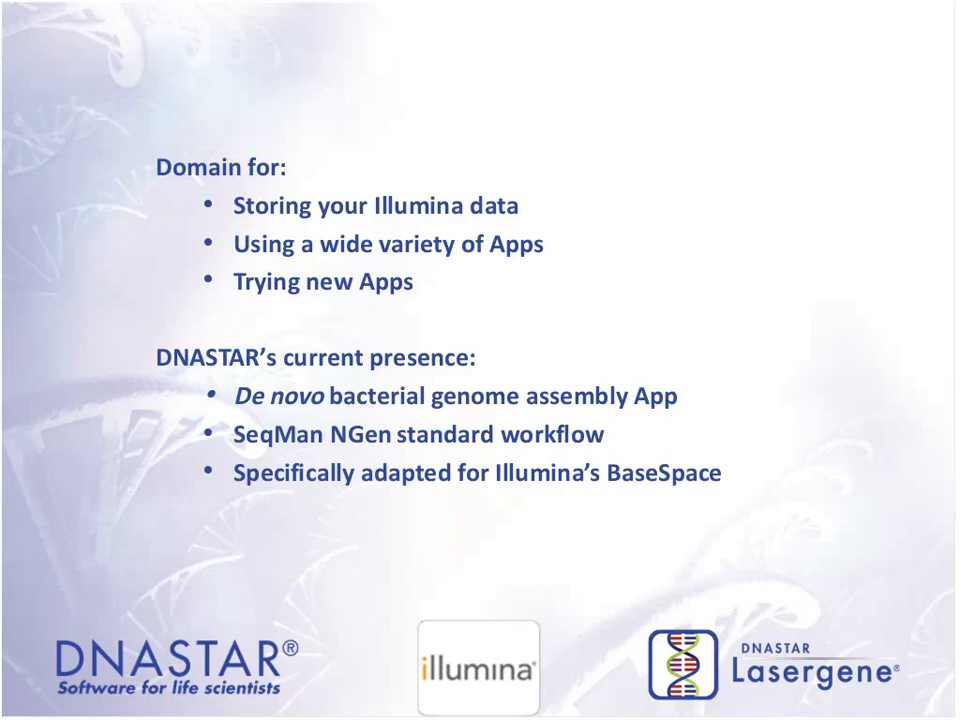
{"action": "key", "text": "Right"}
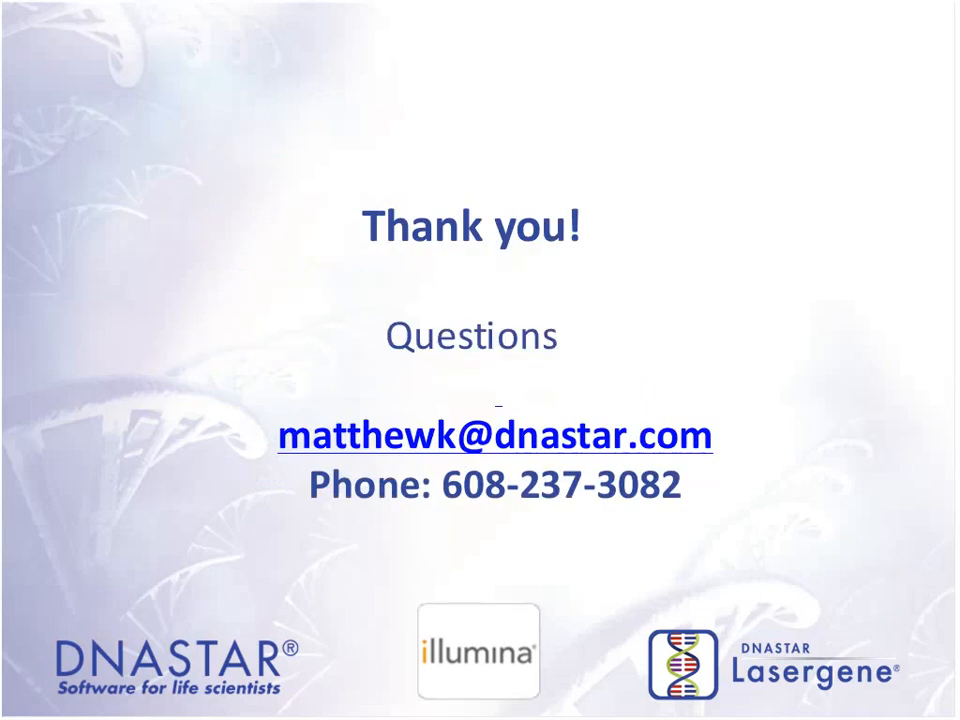